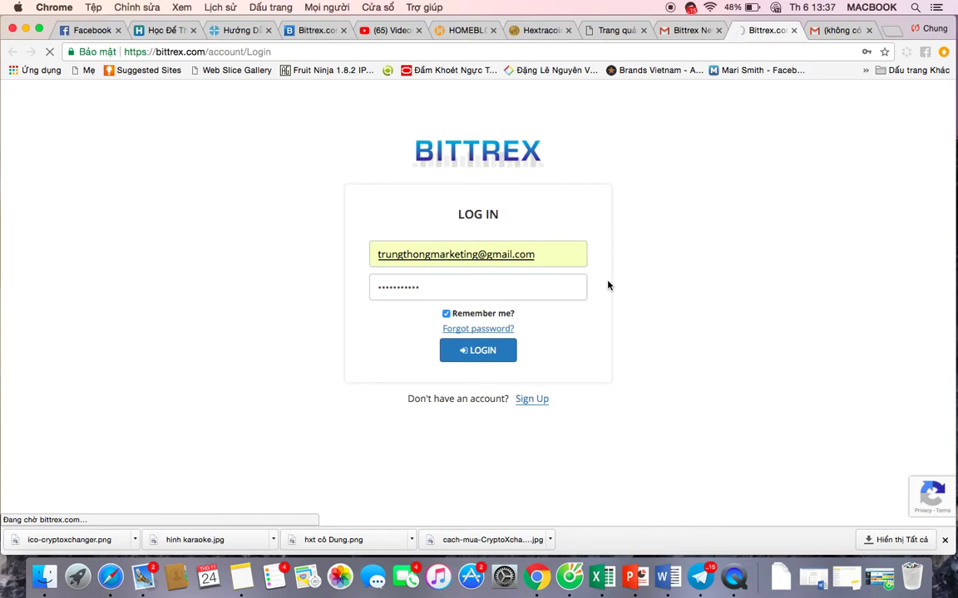
- Look over the Hextracoin dashboard balances
click(537, 31)
scroll(325, 363, down, 5)
scroll(325, 363, up, 5)
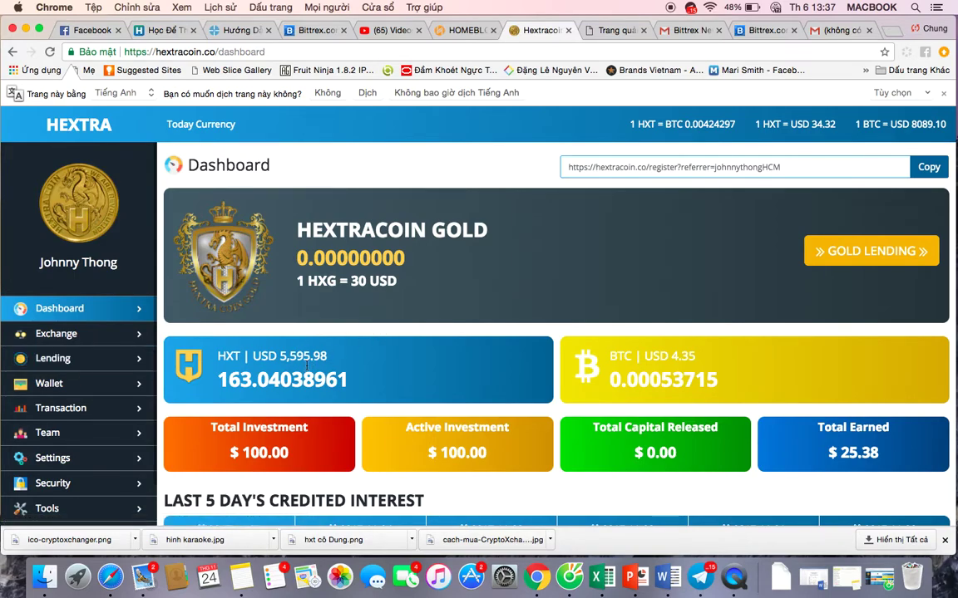
- Visit the Lending page, then review the dashboard's credited-interest table ($25.38 earned) before returning to Bittrex
click(75, 359)
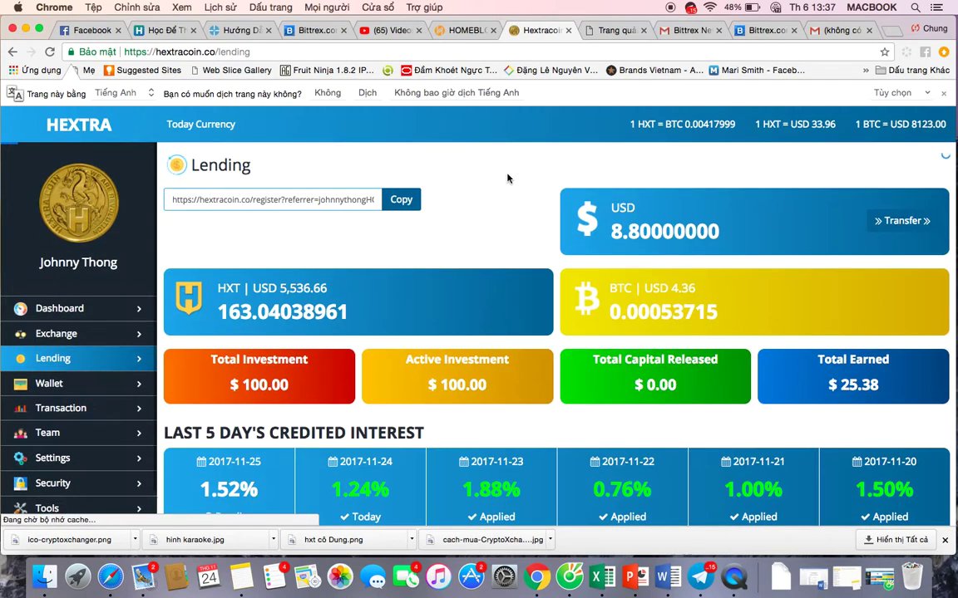
click(85, 313)
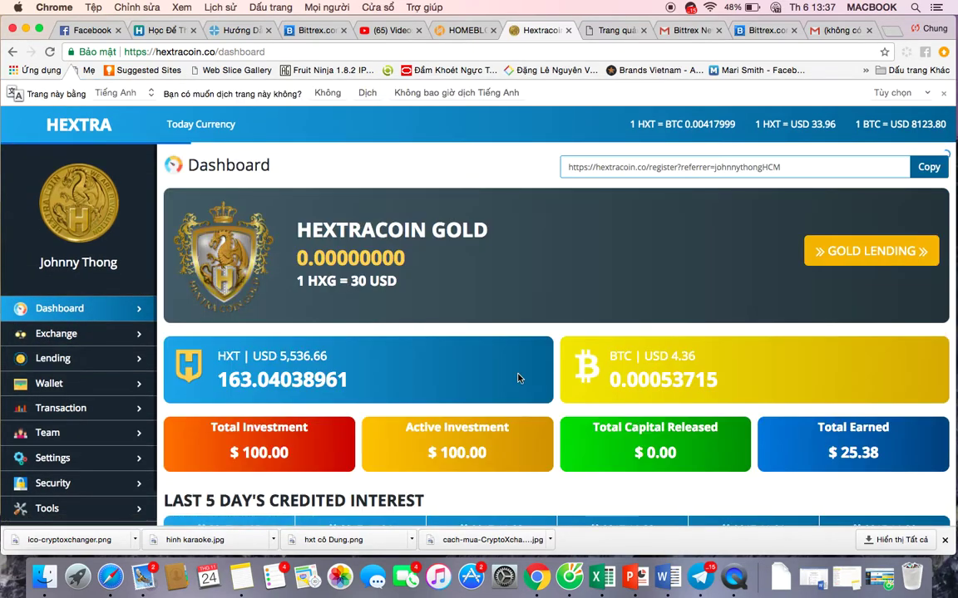
scroll(581, 399, down, 3)
scroll(527, 404, up, 3)
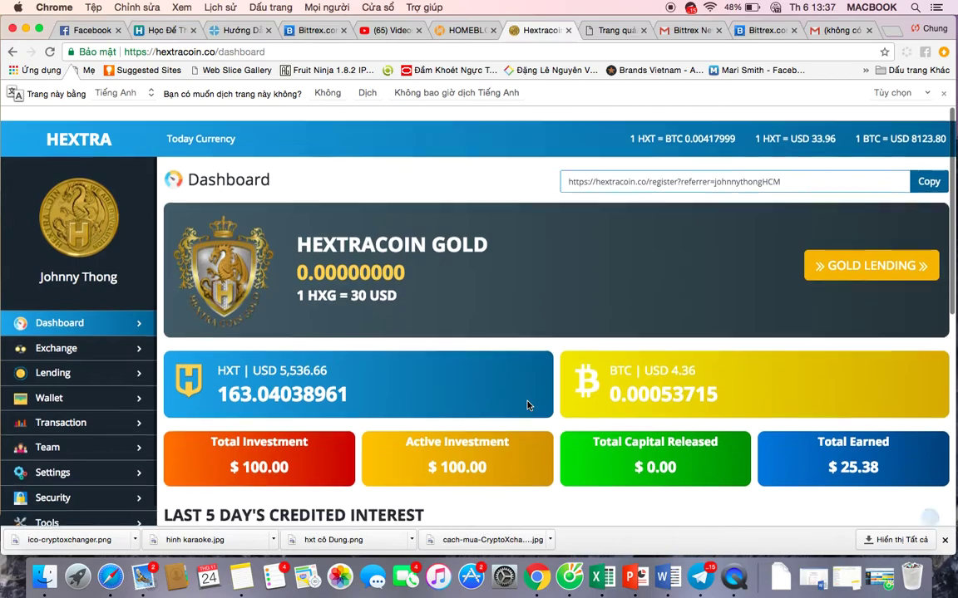
scroll(527, 404, down, 4)
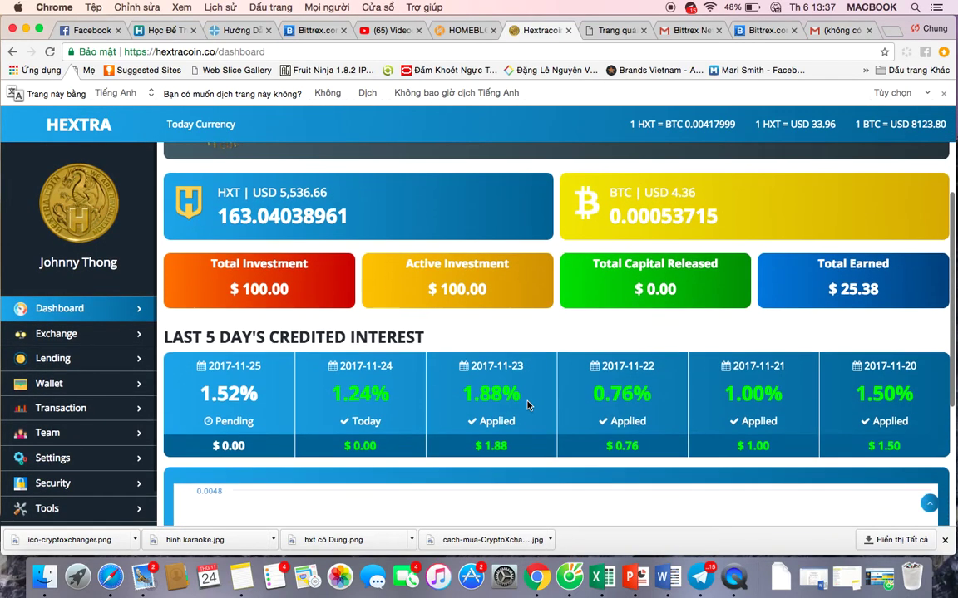
scroll(527, 405, up, 2)
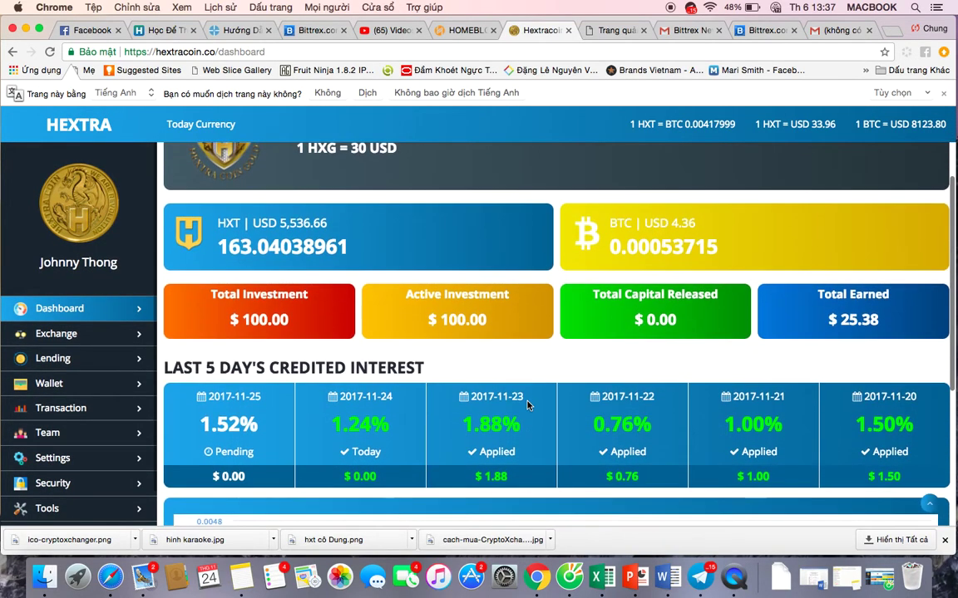
scroll(651, 257, up, 2)
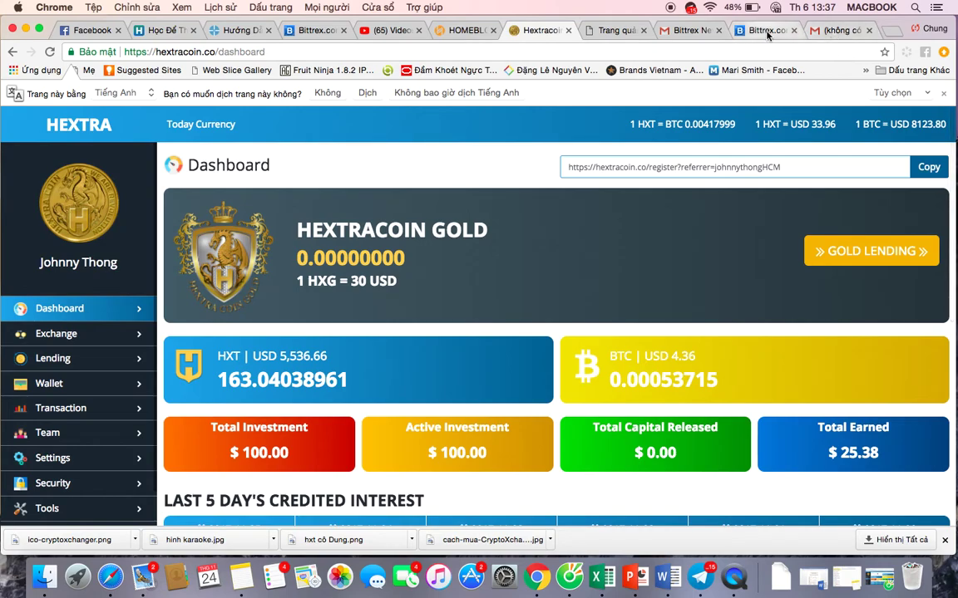
click(765, 31)
scroll(549, 299, up, 1)
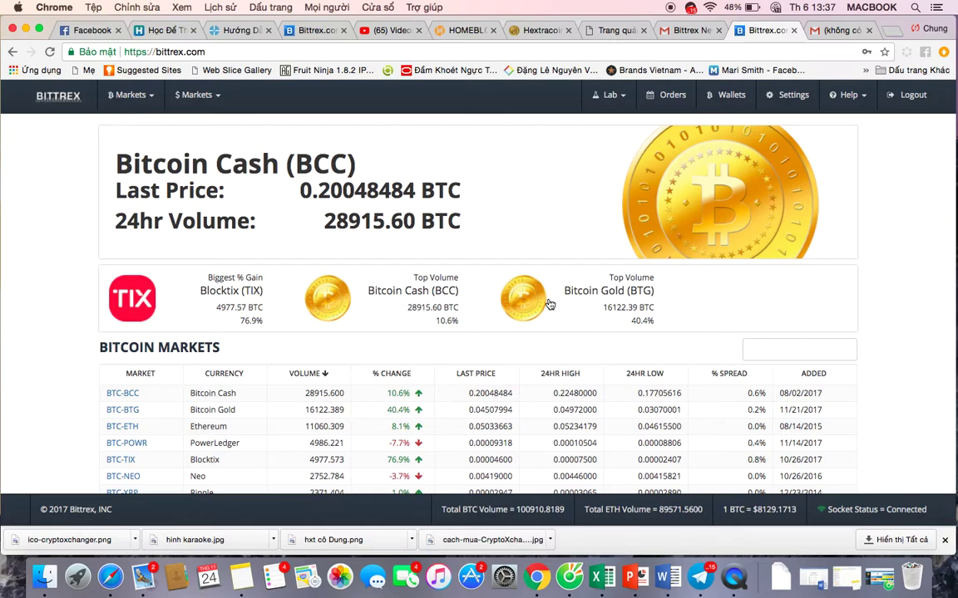
scroll(582, 283, down, 5)
scroll(648, 250, up, 5)
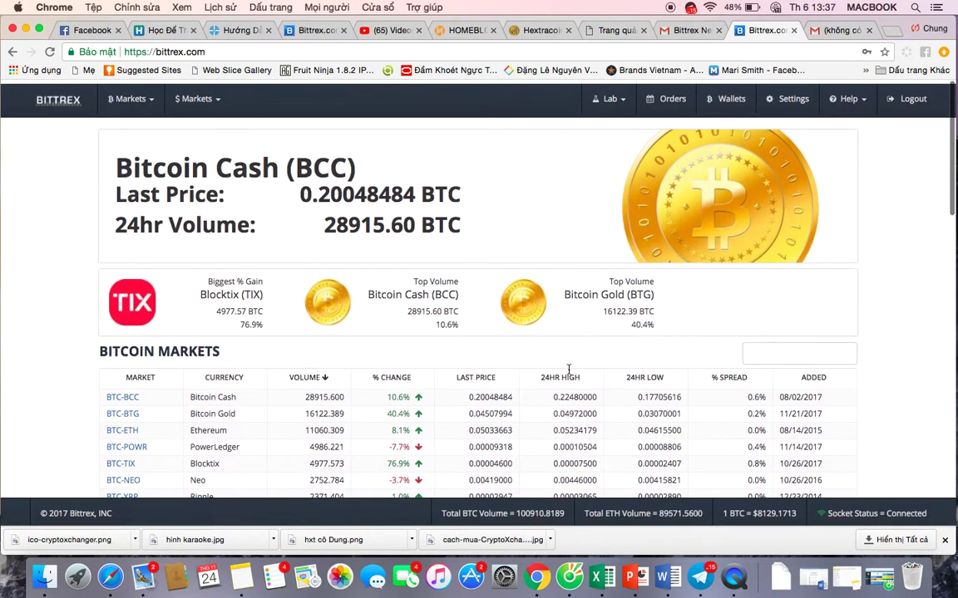
scroll(380, 282, down, 10)
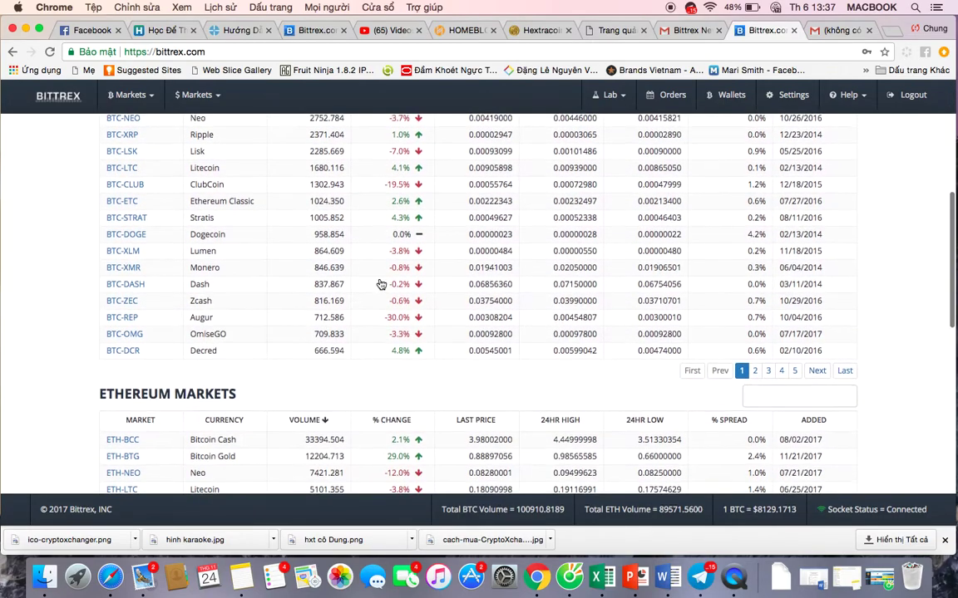
scroll(380, 283, up, 8)
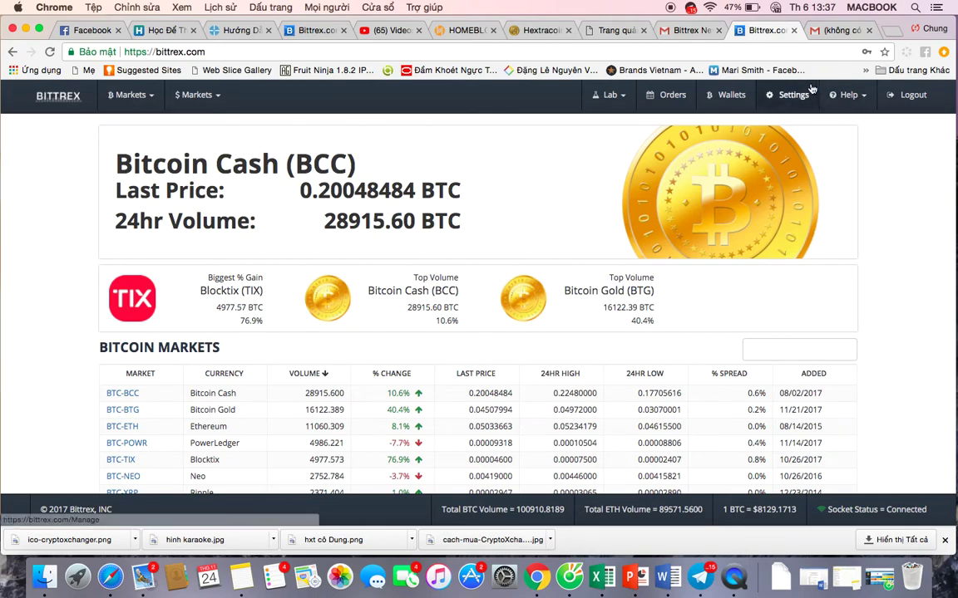
- Go to Bittrex Settings > Basic Verification to show the empty Basic Information form
click(789, 98)
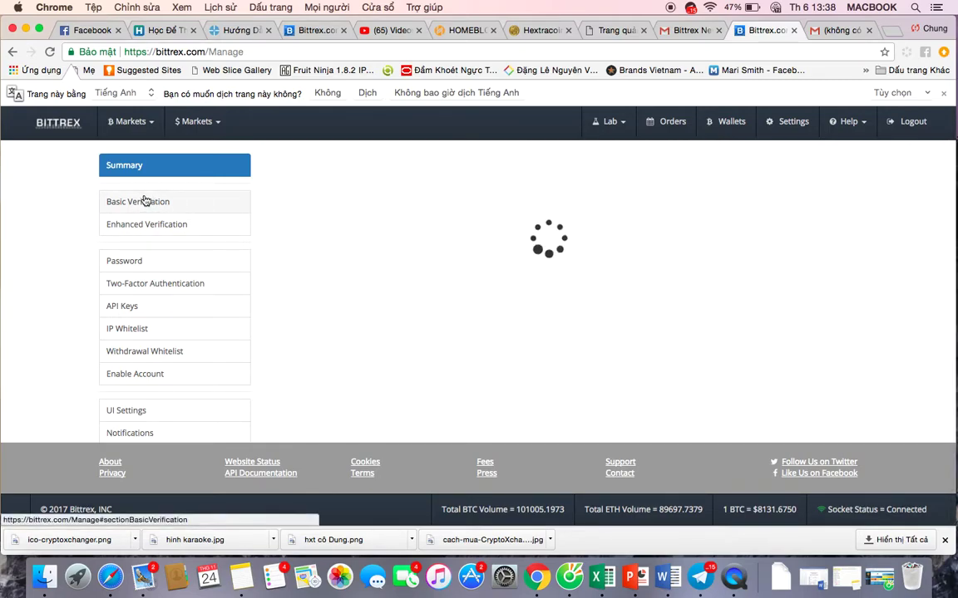
click(146, 204)
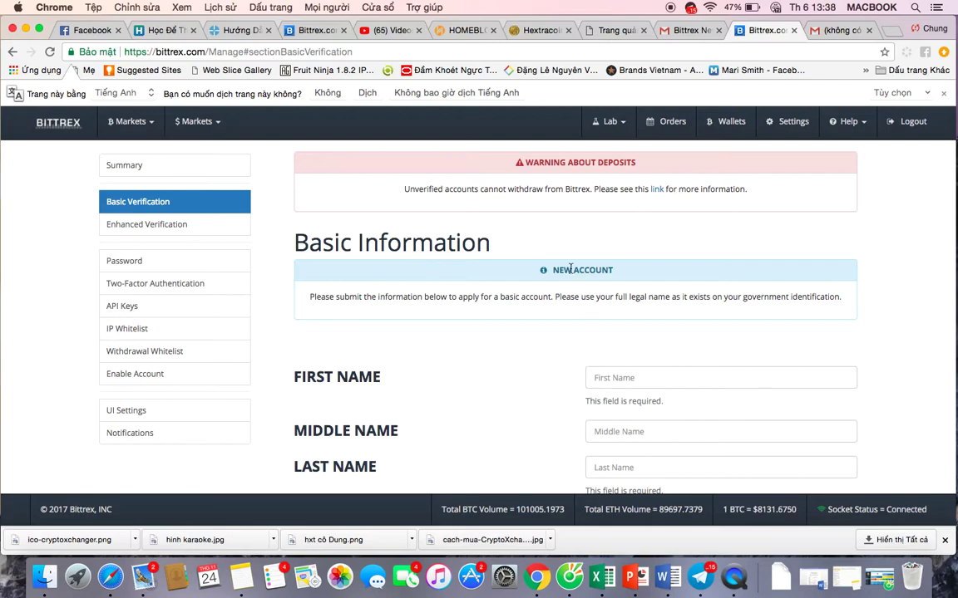
scroll(570, 272, down, 3)
- Enter the account holder's first, middle and last name
click(639, 280)
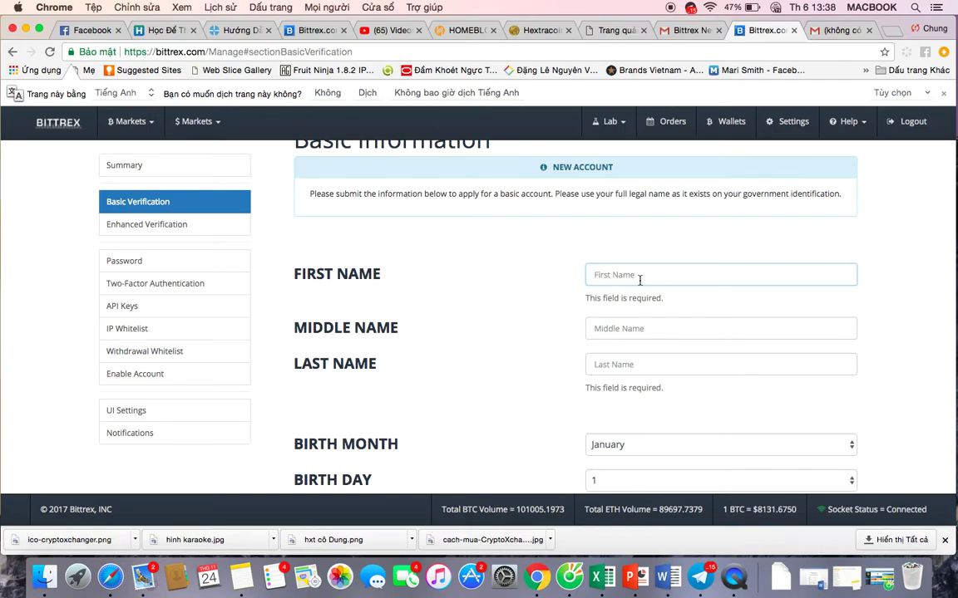
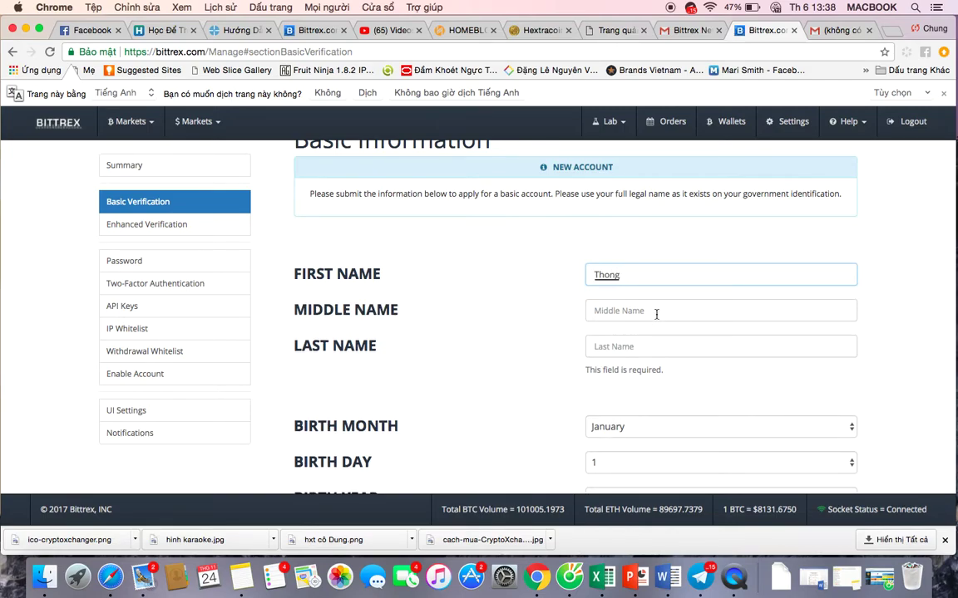
click(656, 312)
click(656, 353)
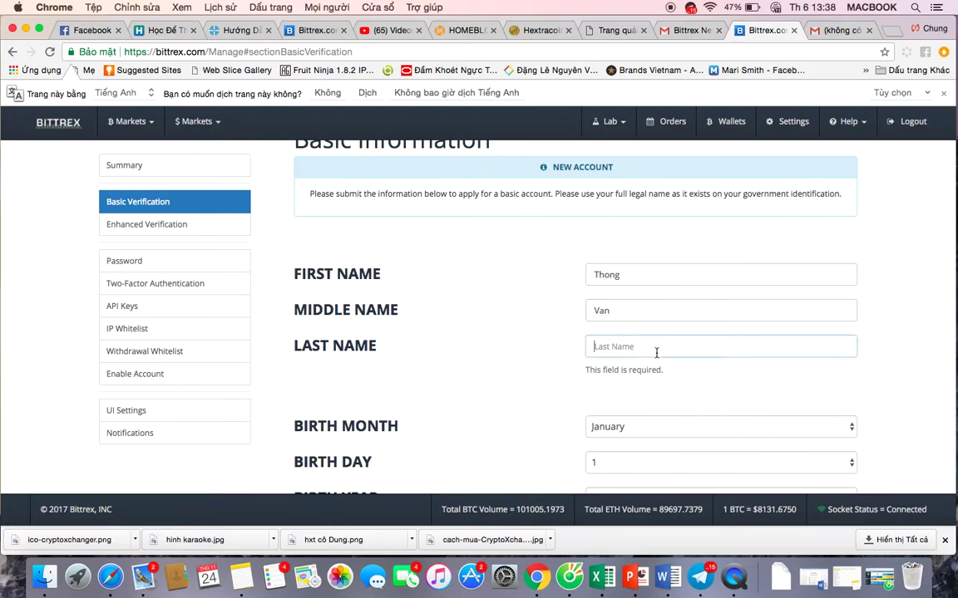
scroll(620, 375, down, 5)
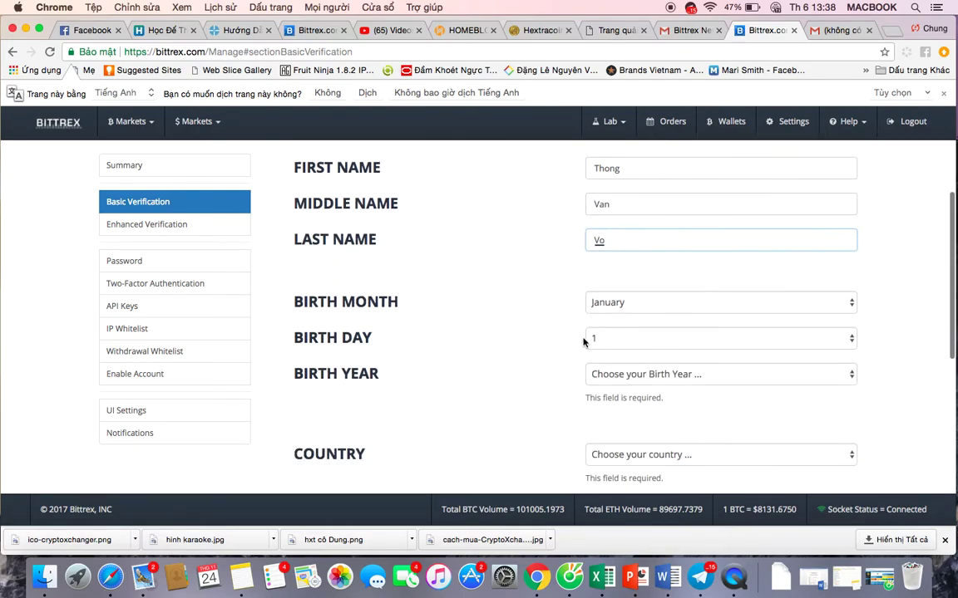
click(657, 304)
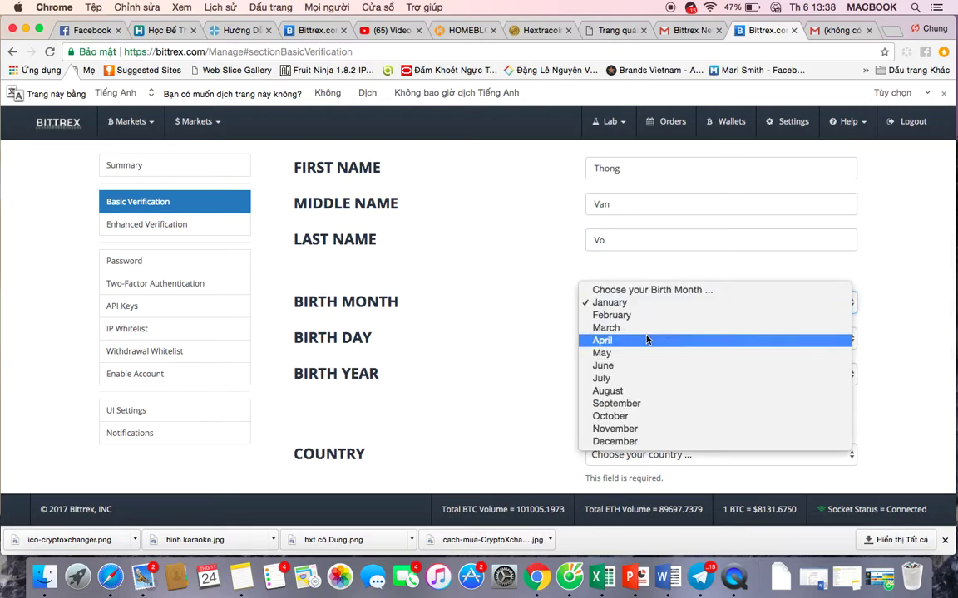
click(647, 340)
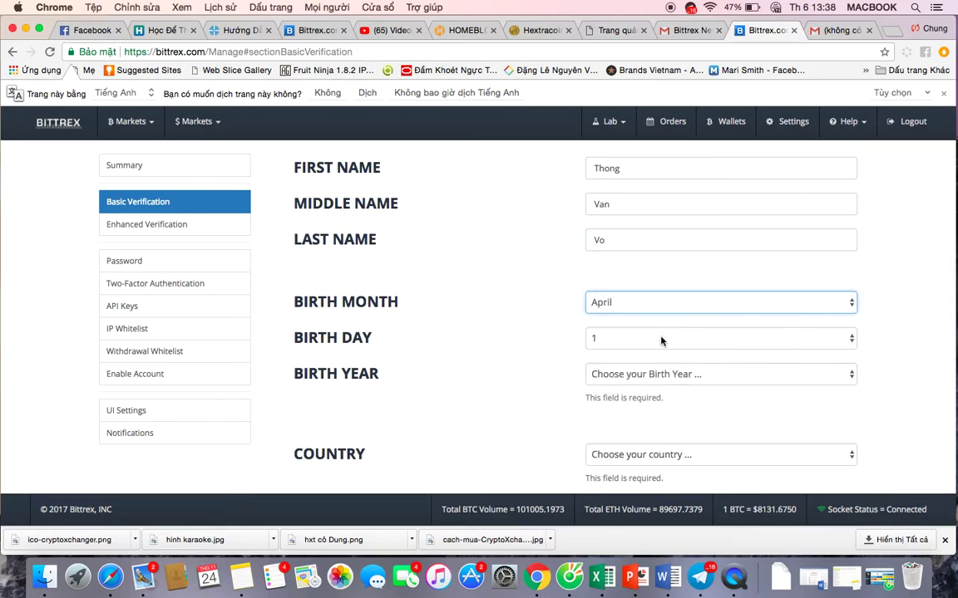
click(660, 338)
click(654, 426)
scroll(656, 425, down, 2)
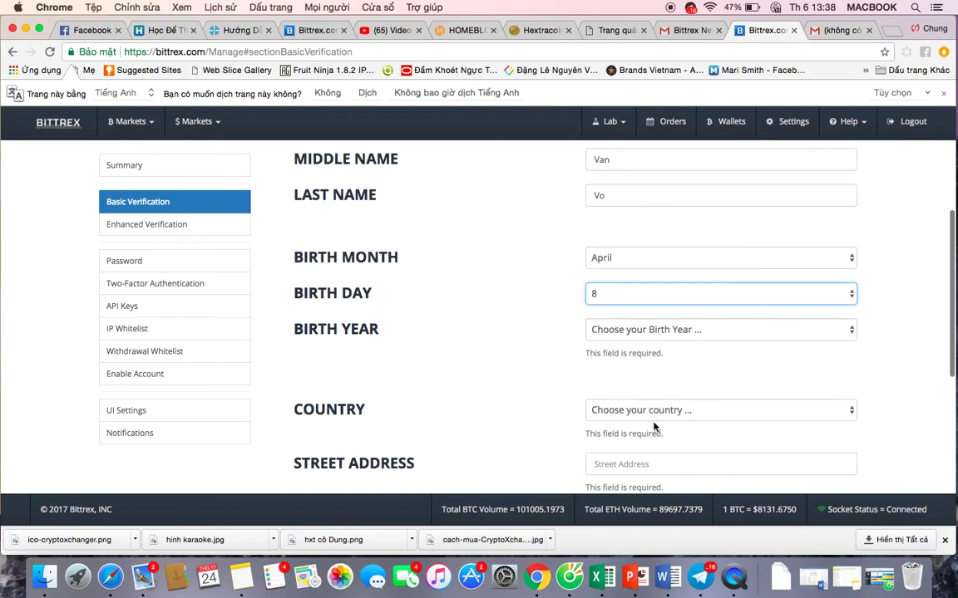
click(663, 336)
scroll(653, 457, down, 10)
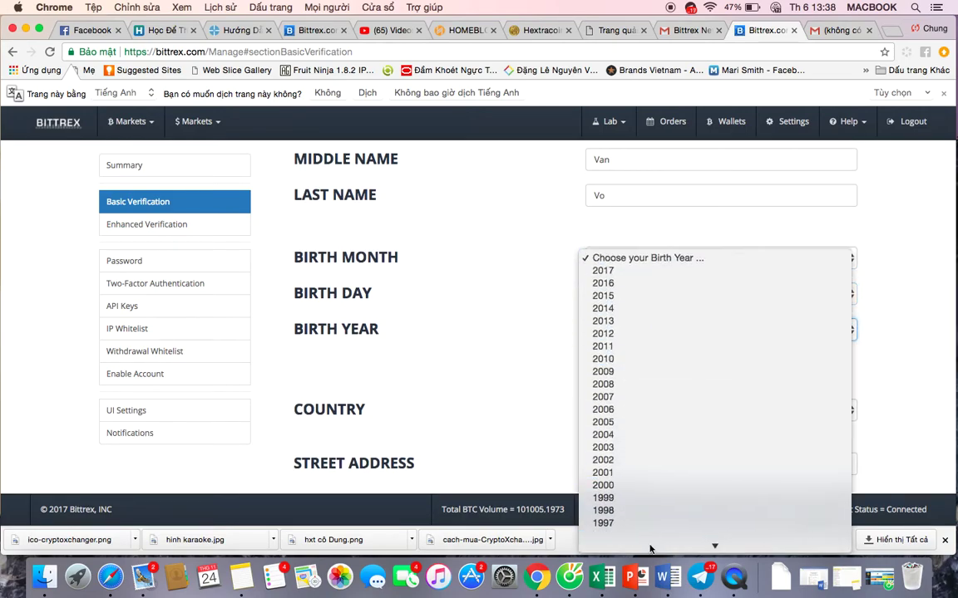
scroll(652, 462, down, 3)
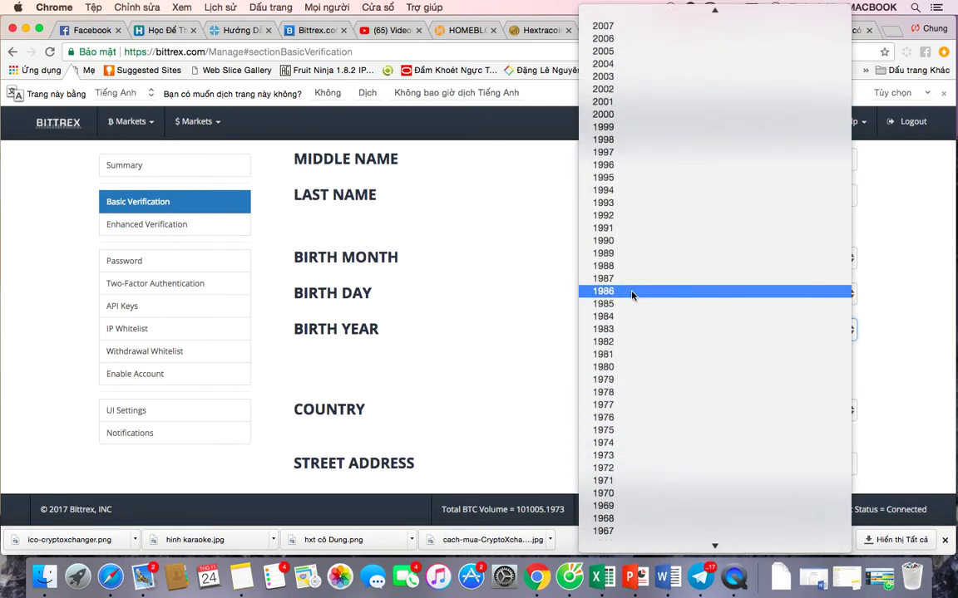
click(631, 366)
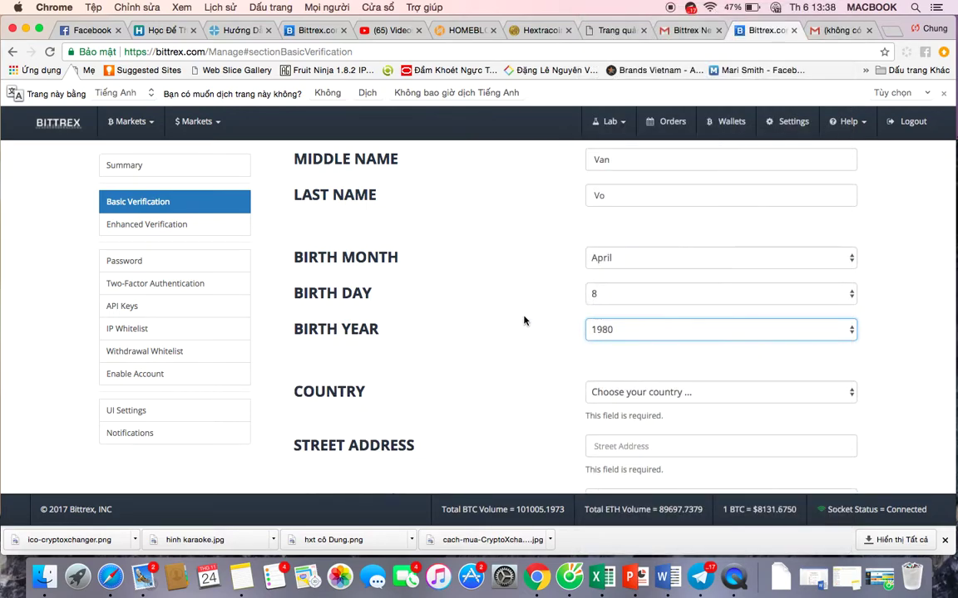
- Set the country to Vietnam
scroll(524, 321, down, 3)
click(640, 274)
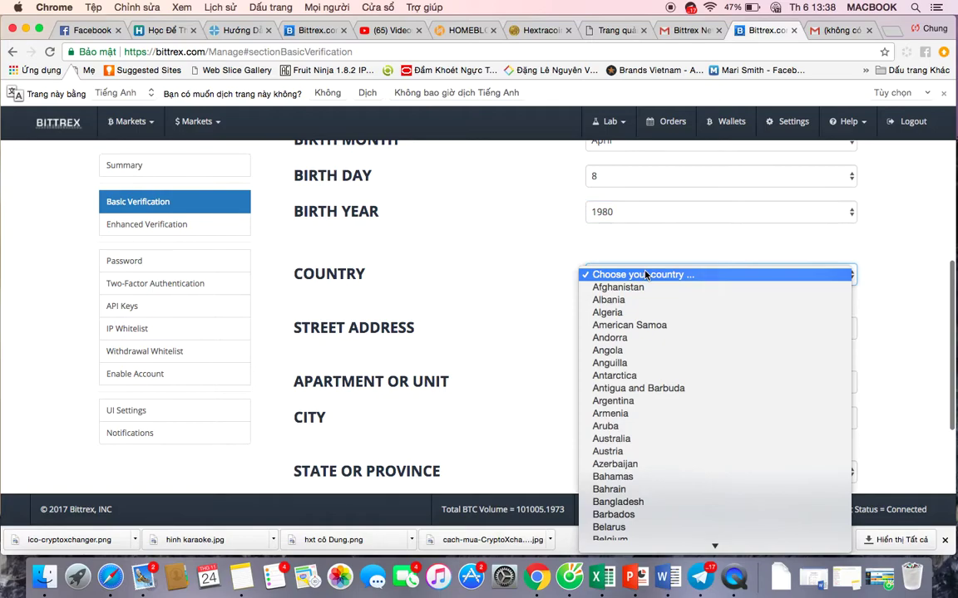
scroll(634, 440, down, 20)
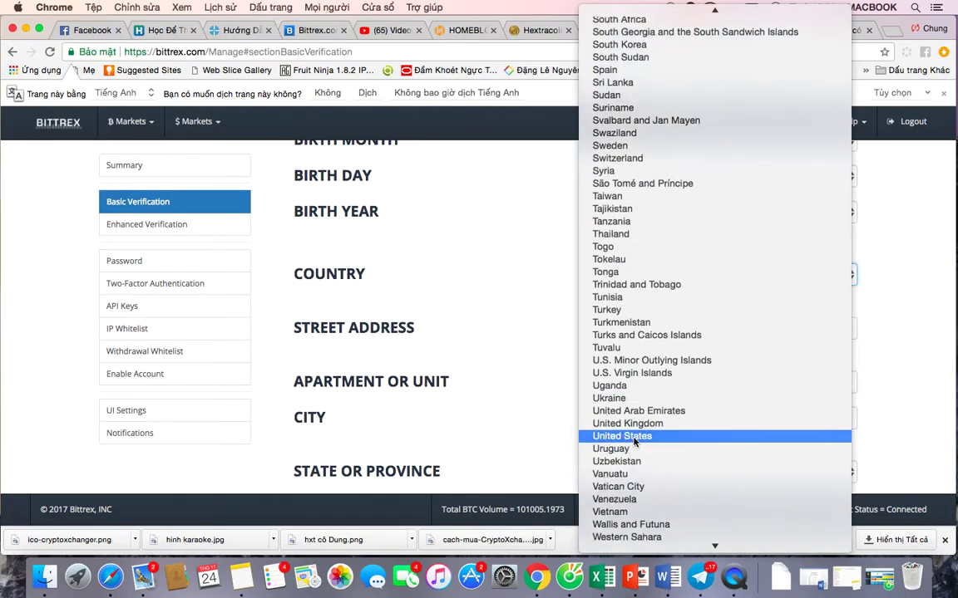
click(635, 470)
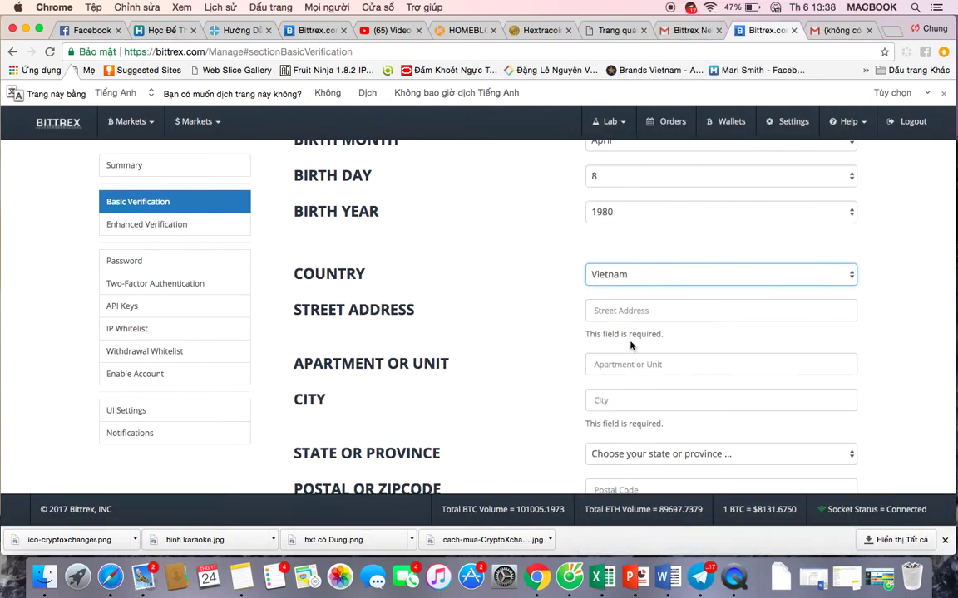
- Enter the street address and city
click(619, 315)
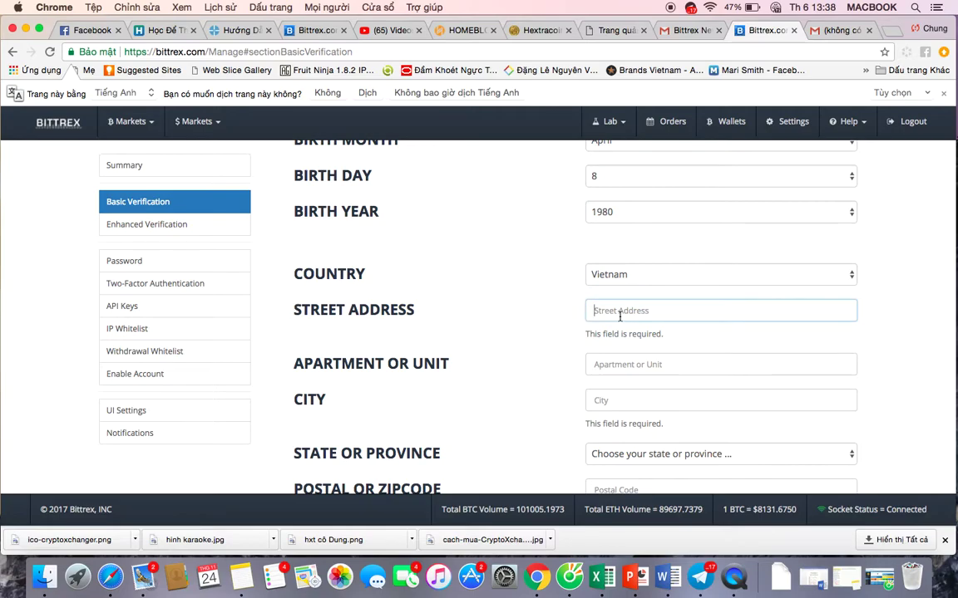
text(tran hung dao)
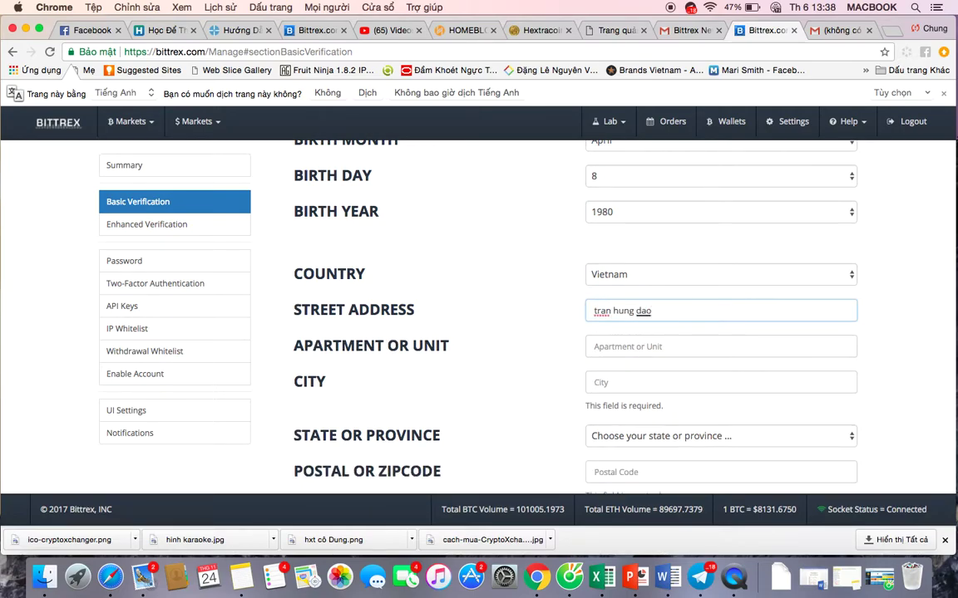
text( street)
scroll(479, 317, down, 1)
scroll(479, 319, up, 2)
scroll(478, 318, up, 2)
scroll(479, 318, down, 3)
scroll(479, 319, down, 1)
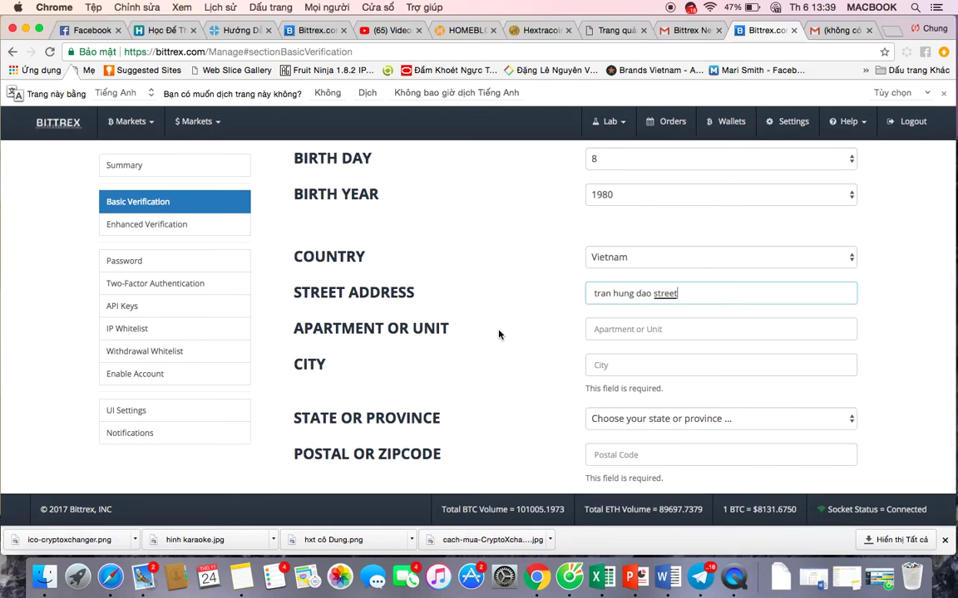
click(658, 331)
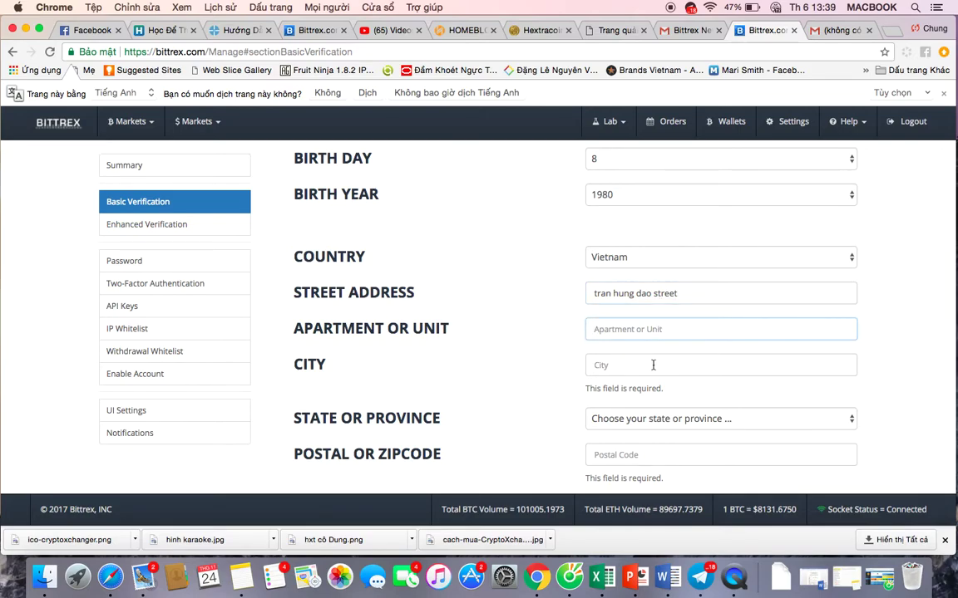
text(ho chi minh city)
- Choose the state/province and enter the postal code
scroll(513, 368, down, 3)
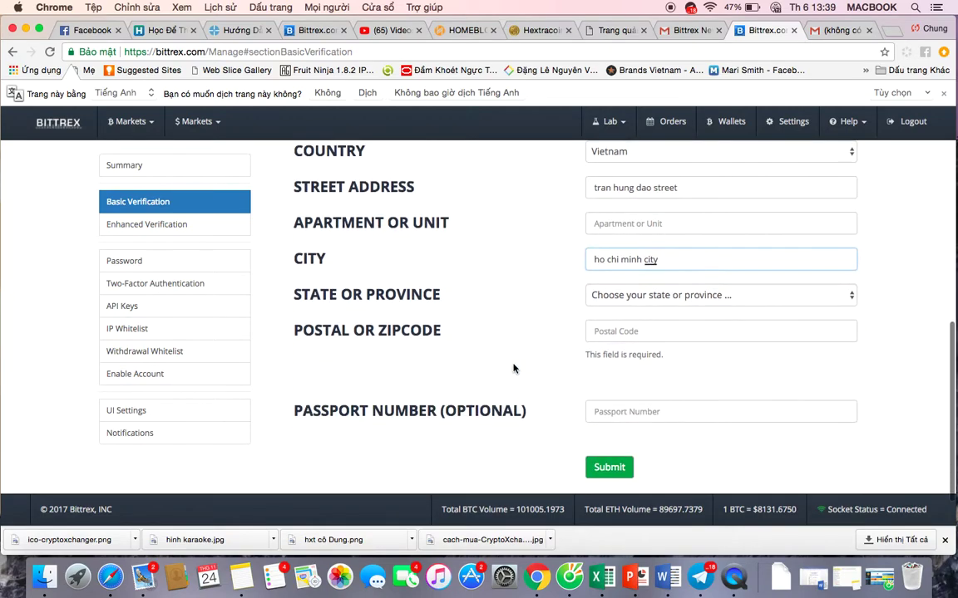
click(705, 294)
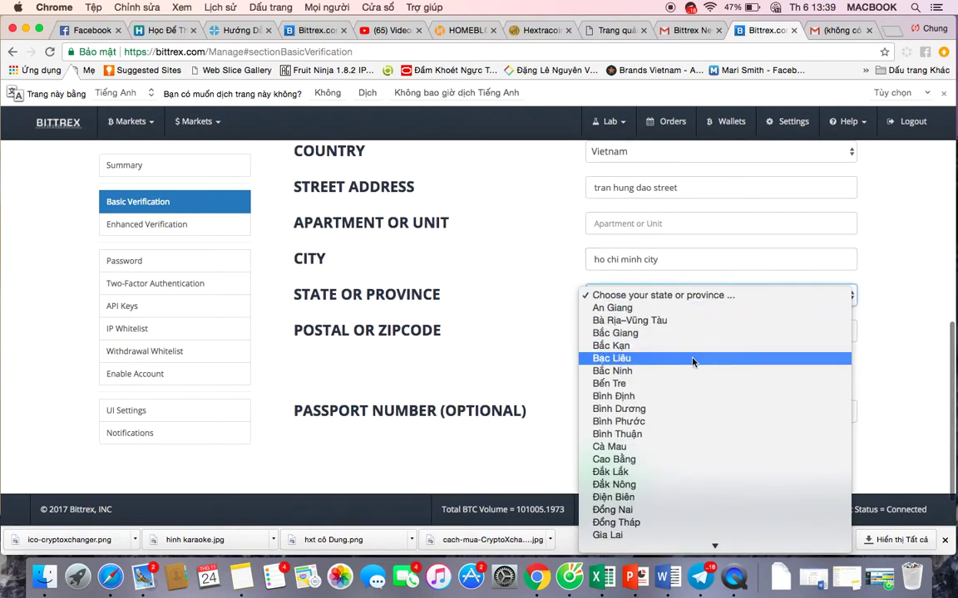
scroll(689, 380, down, 5)
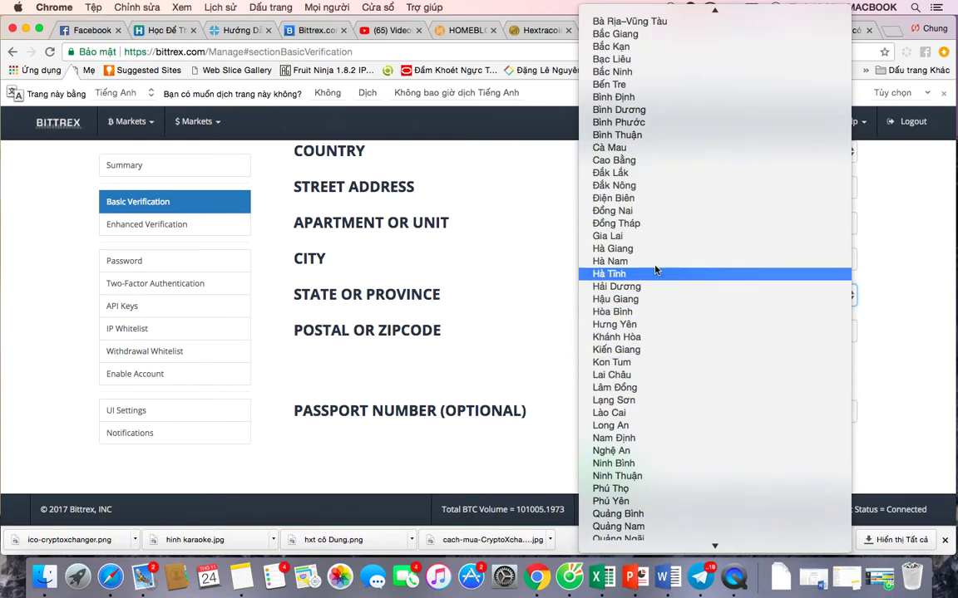
scroll(656, 262, down, 3)
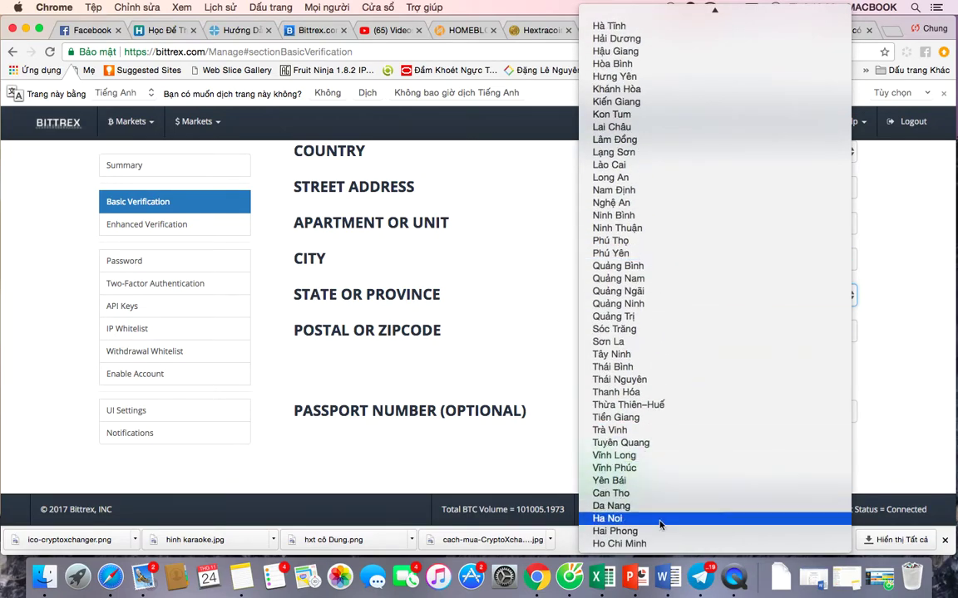
click(652, 545)
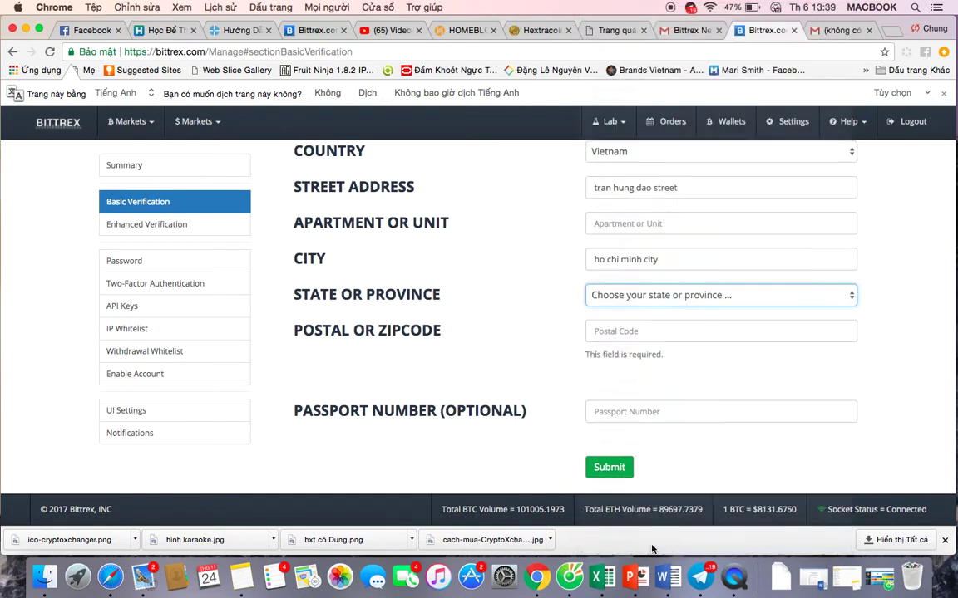
click(637, 339)
text(700000)
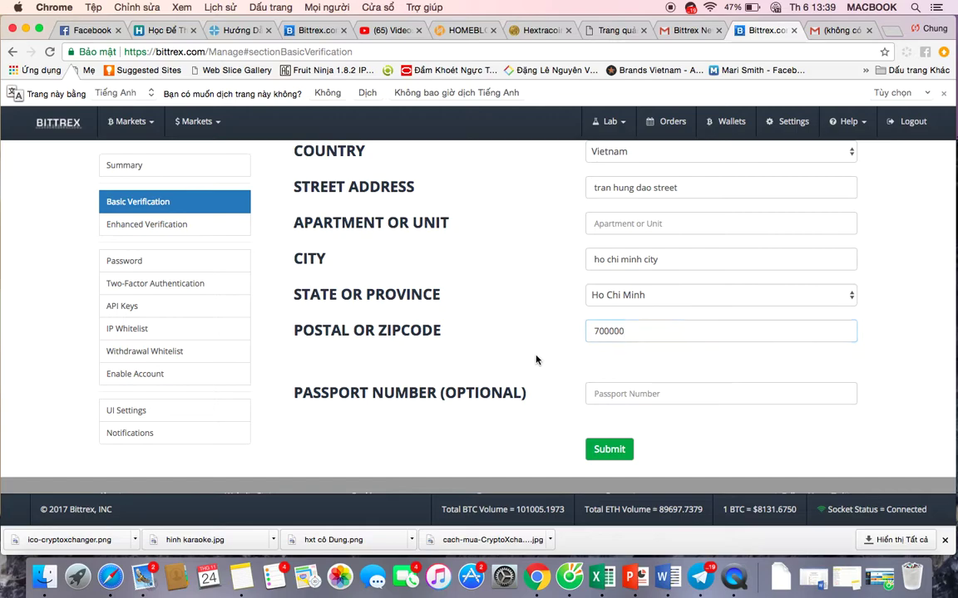
scroll(493, 384, up, 10)
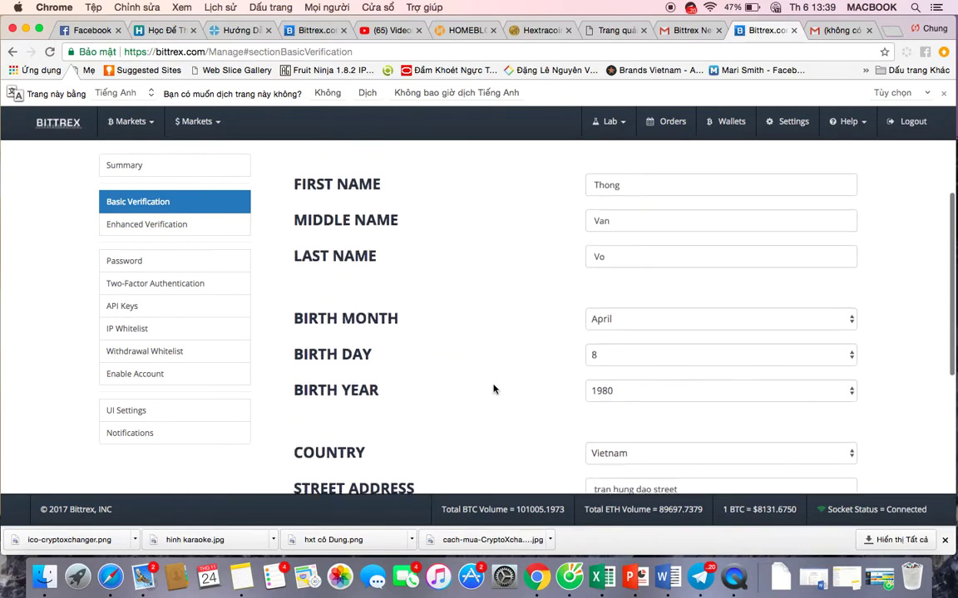
scroll(493, 389, down, 10)
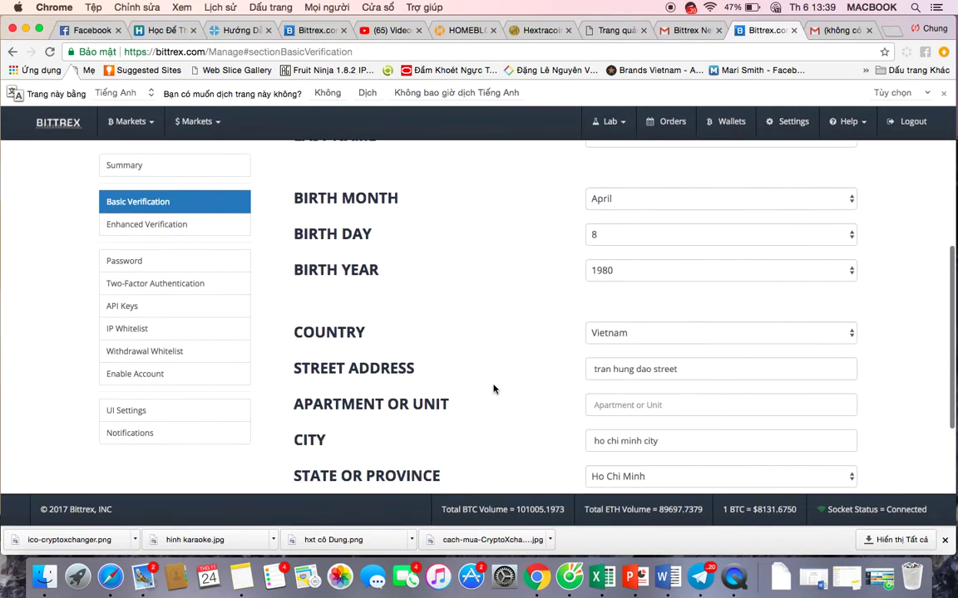
scroll(493, 389, down, 1)
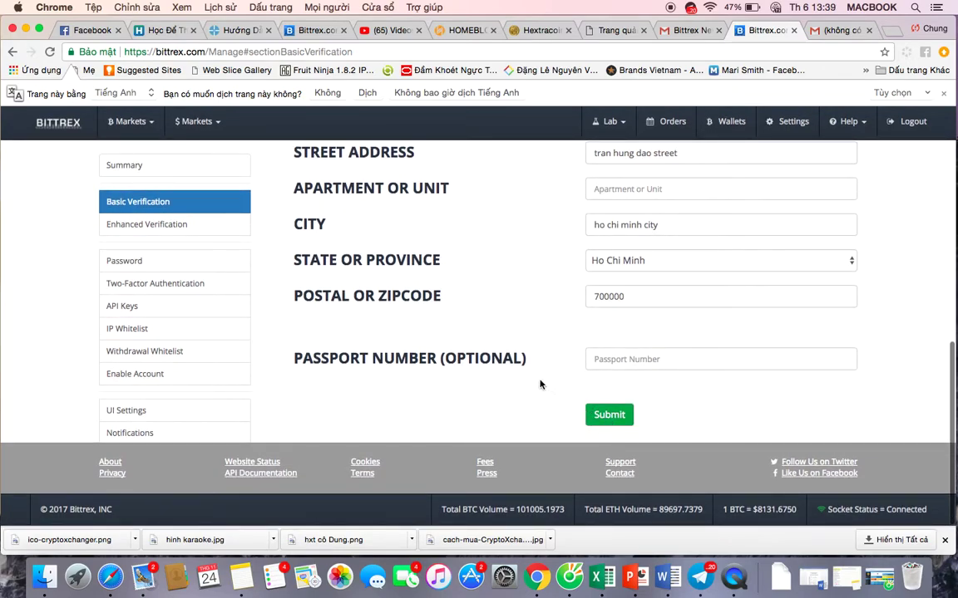
scroll(540, 385, up, 10)
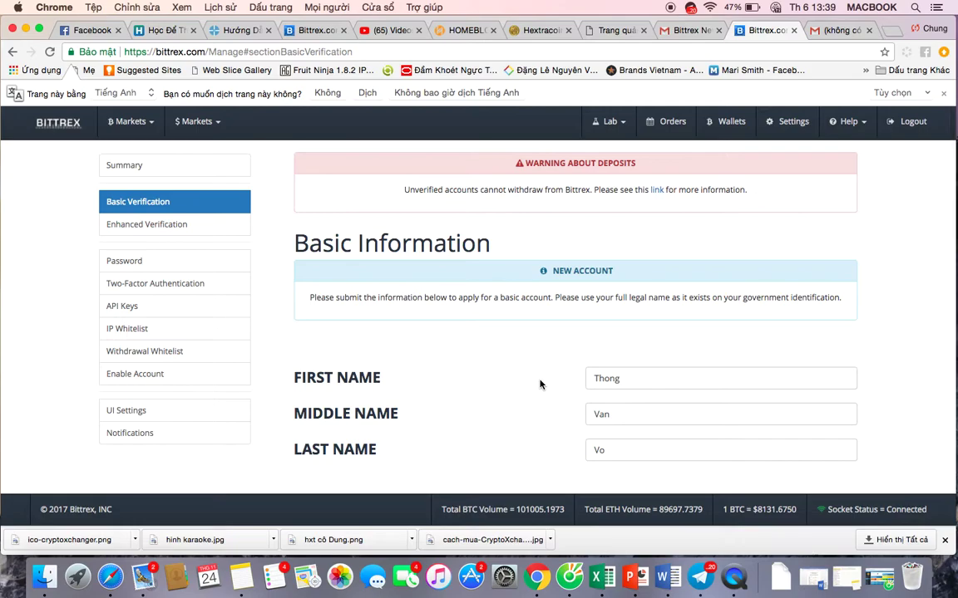
- Read the keothomico guide's Basic Verification and Phone Information steps, then return to Bittrex
click(224, 32)
scroll(363, 368, down, 5)
scroll(362, 367, down, 15)
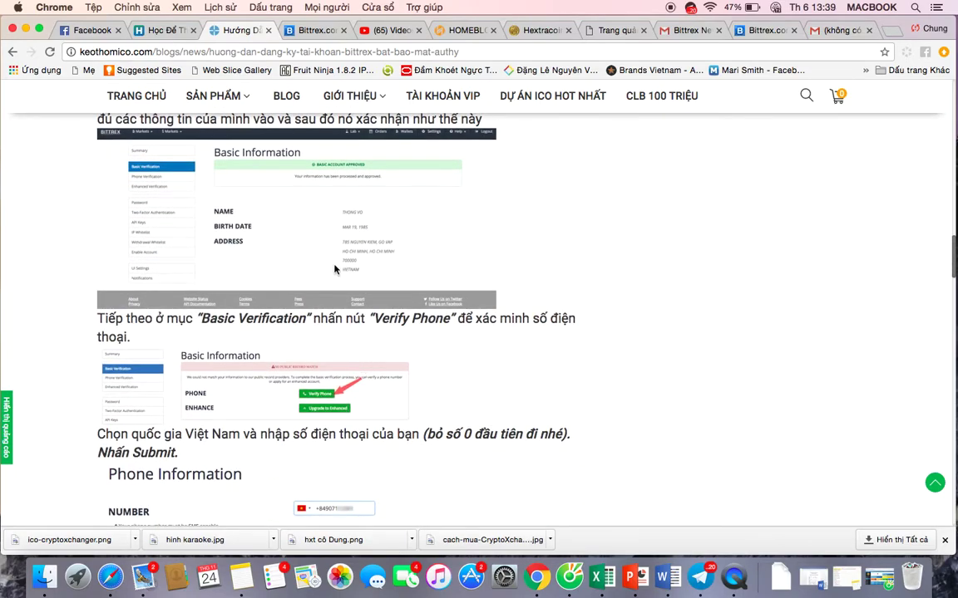
scroll(330, 239, up, 1)
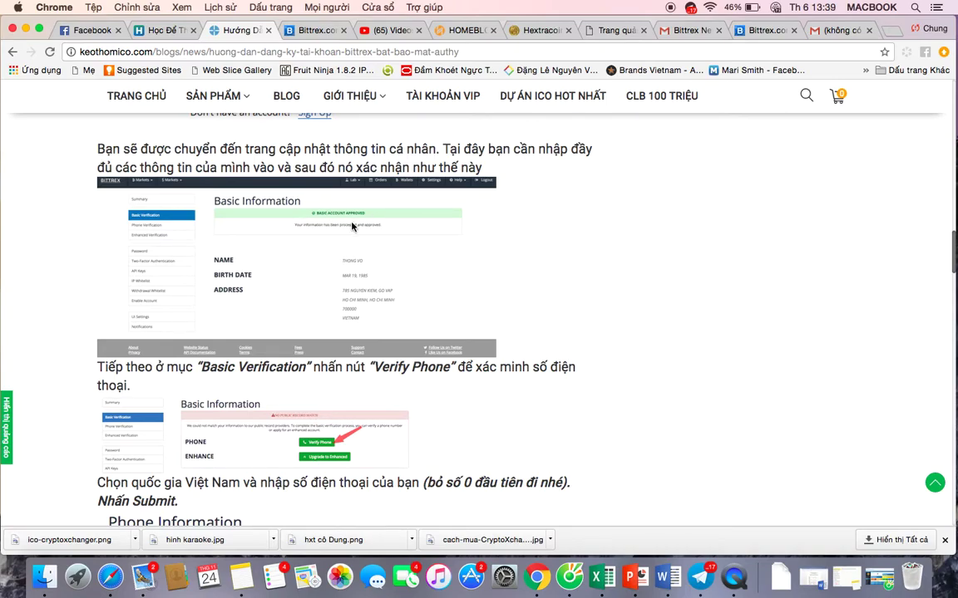
scroll(364, 386, down, 3)
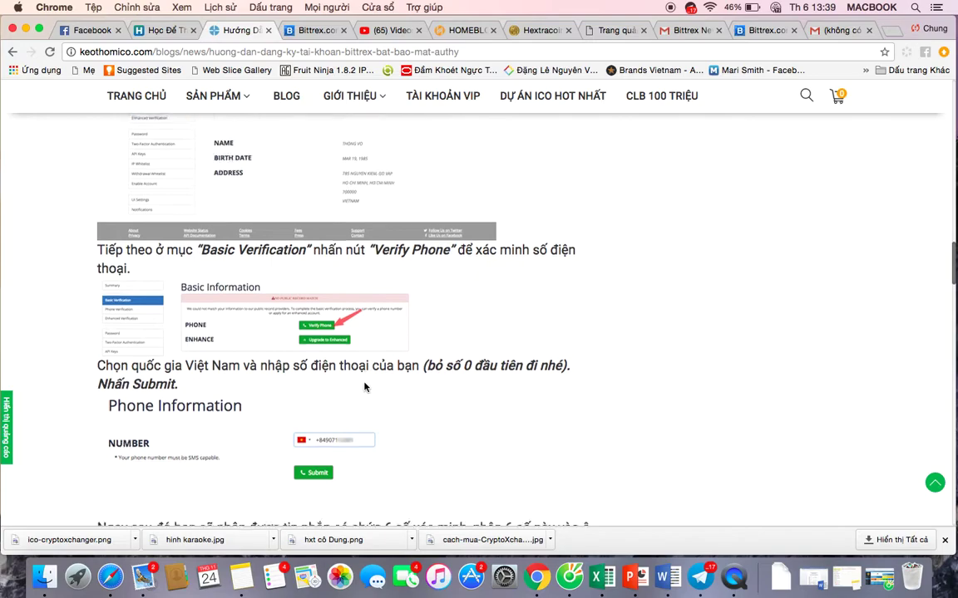
scroll(364, 386, down, 1)
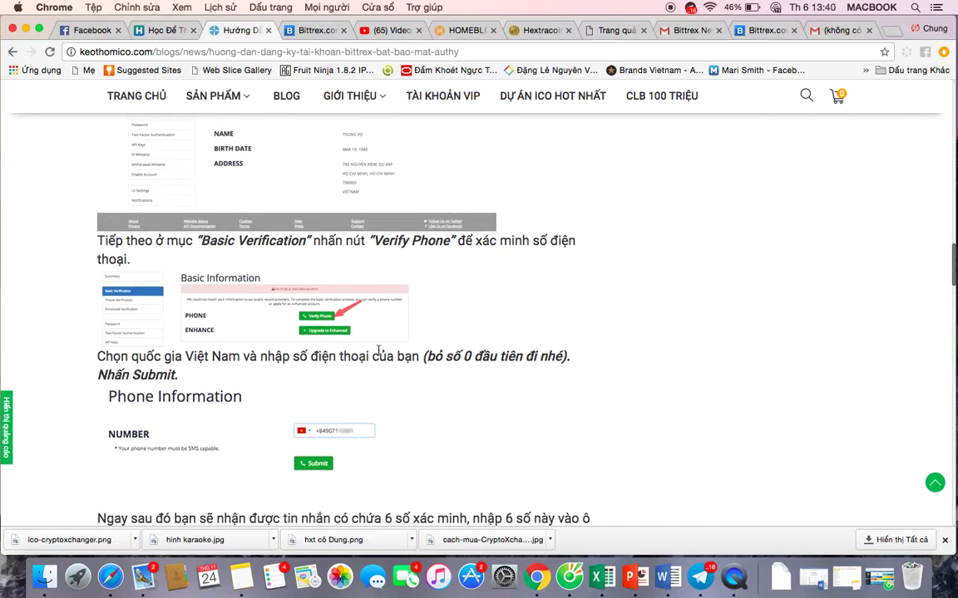
scroll(378, 350, down, 2)
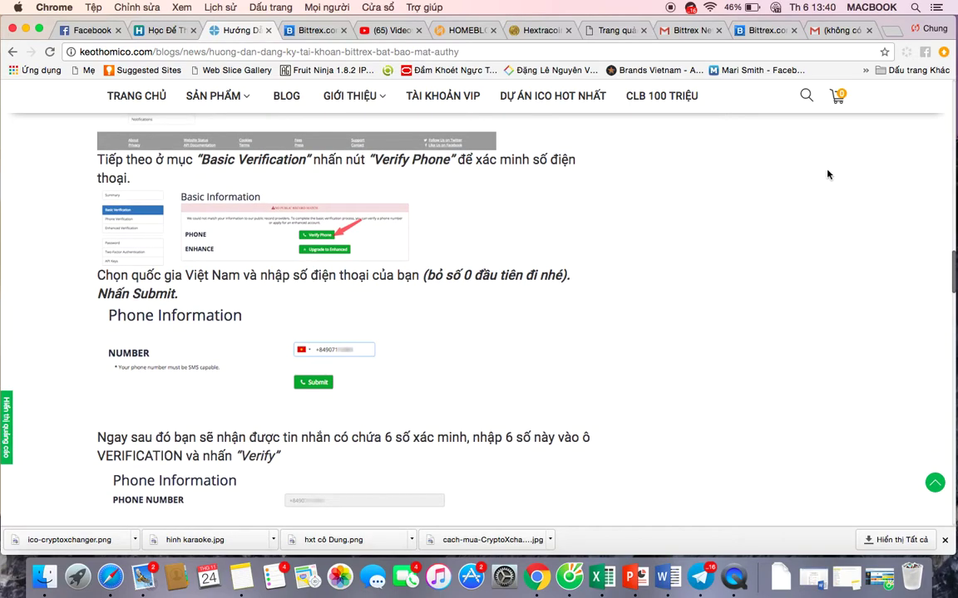
click(319, 33)
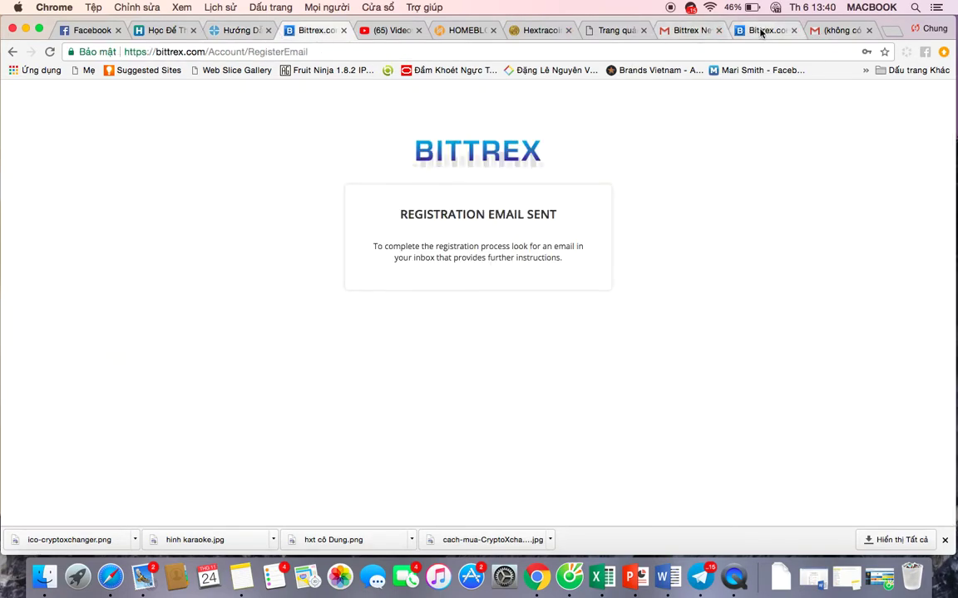
- Open Enhanced Verification in the Bittrex settings and read its name, address and birth-date requirement
click(761, 32)
scroll(535, 381, down, 10)
scroll(534, 381, up, 10)
scroll(470, 319, up, 5)
scroll(470, 318, down, 10)
click(144, 226)
scroll(450, 311, up, 1)
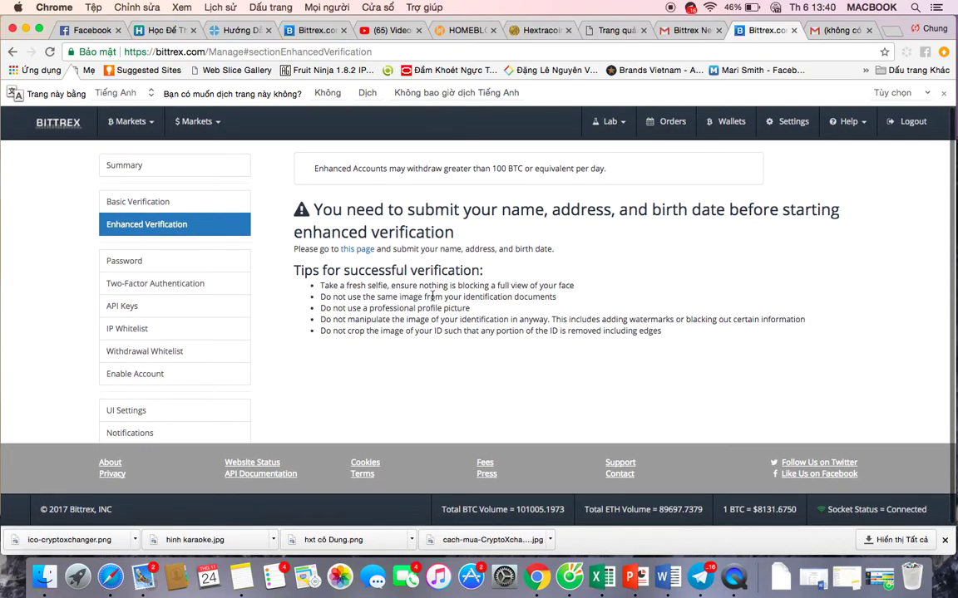
scroll(422, 283, down, 1)
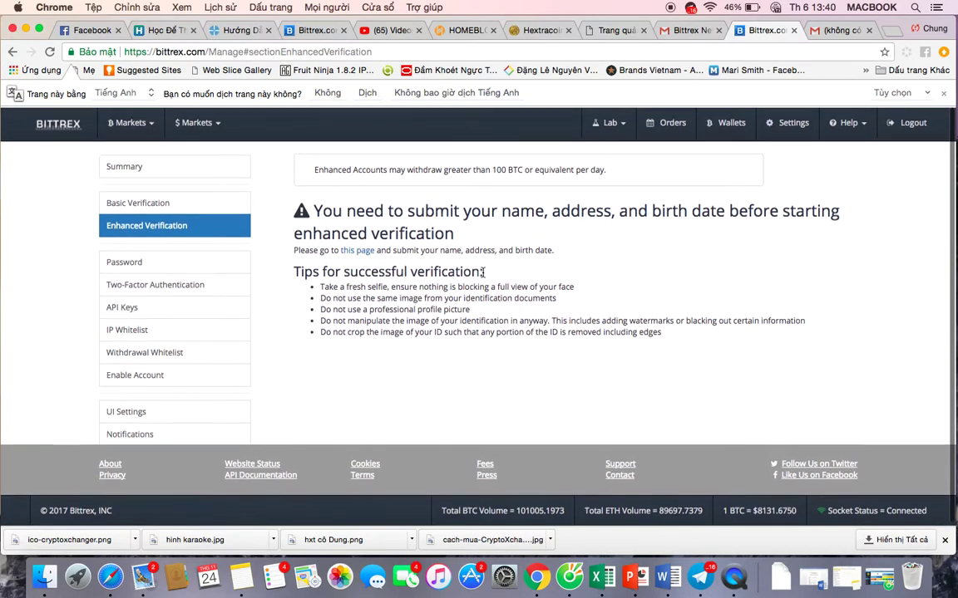
scroll(437, 234, up, 1)
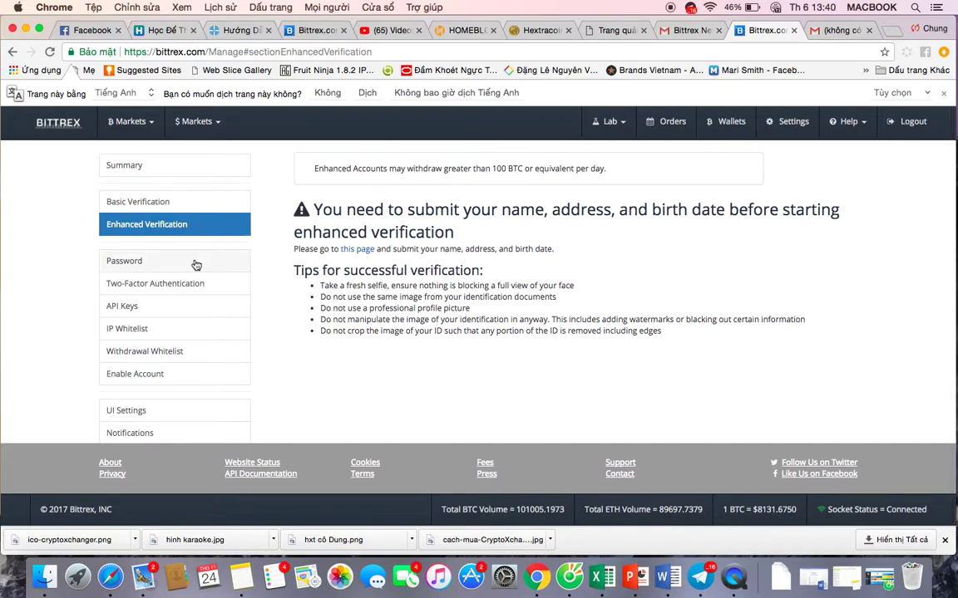
- Open Two-Factor Authentication settings and view the secret key, QR code and code entry
click(158, 286)
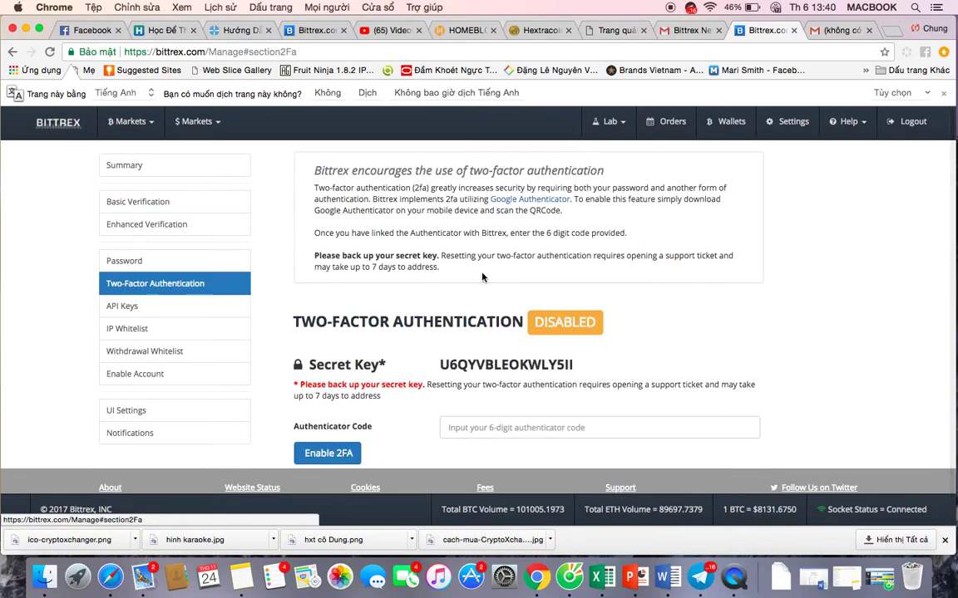
scroll(486, 324, up, 1)
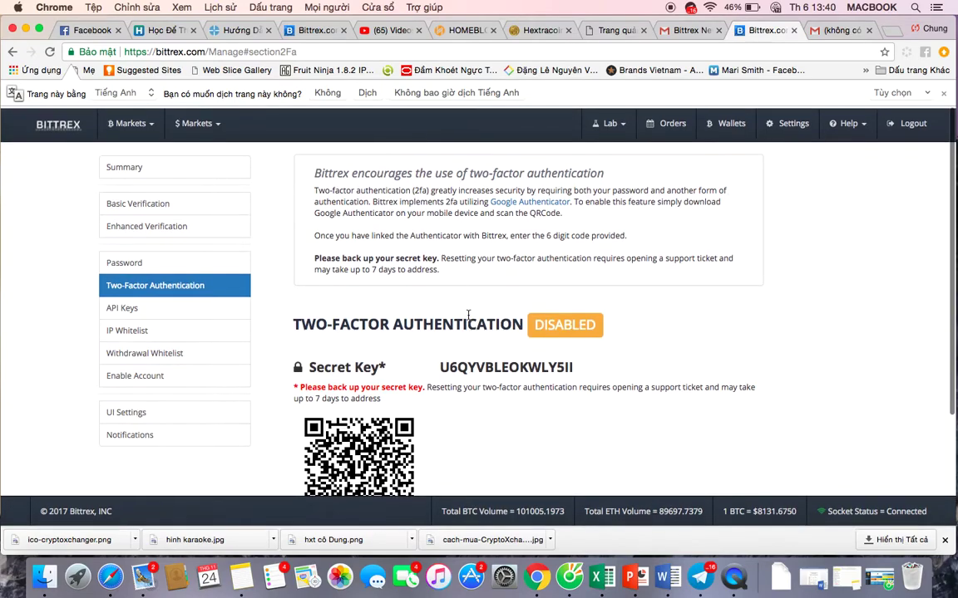
scroll(468, 316, down, 5)
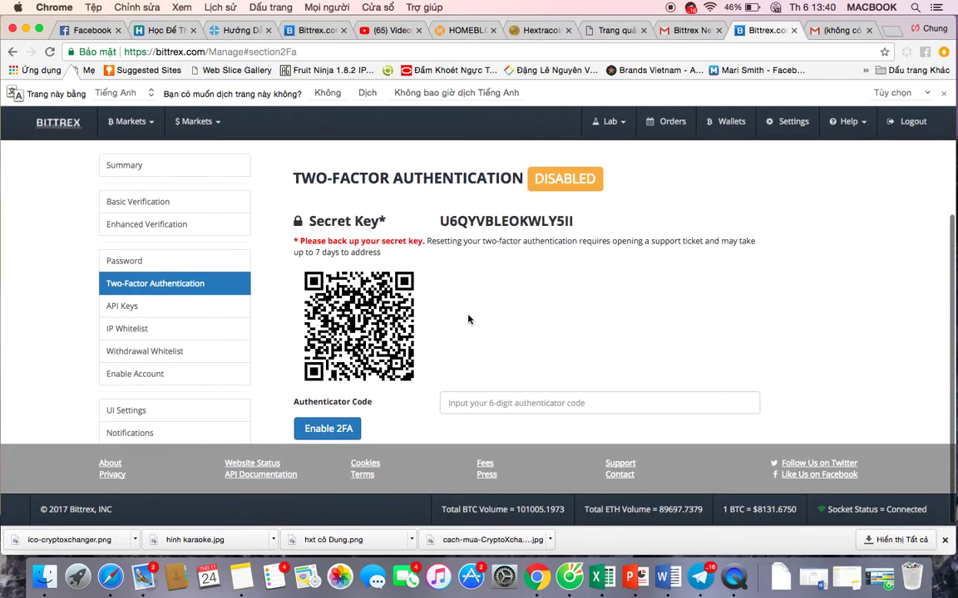
scroll(468, 318, up, 5)
scroll(468, 316, down, 5)
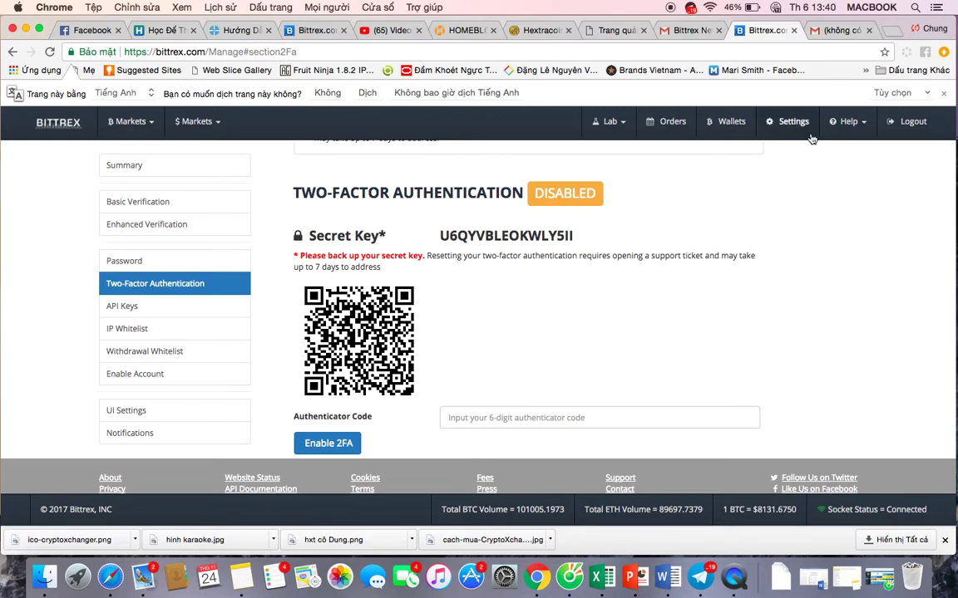
- Search Google for 'authy' in a new tab
click(896, 31)
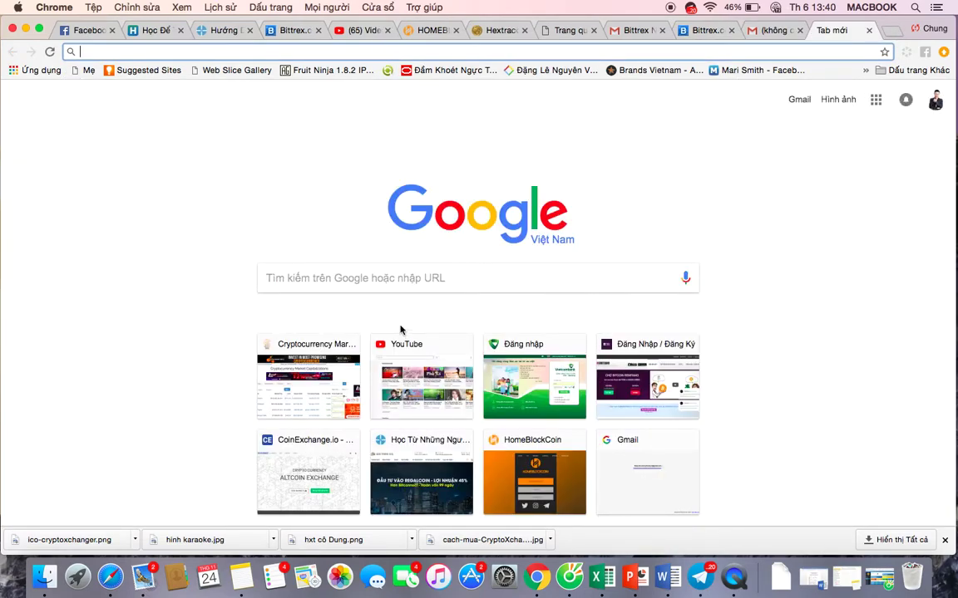
click(387, 278)
text(authy)
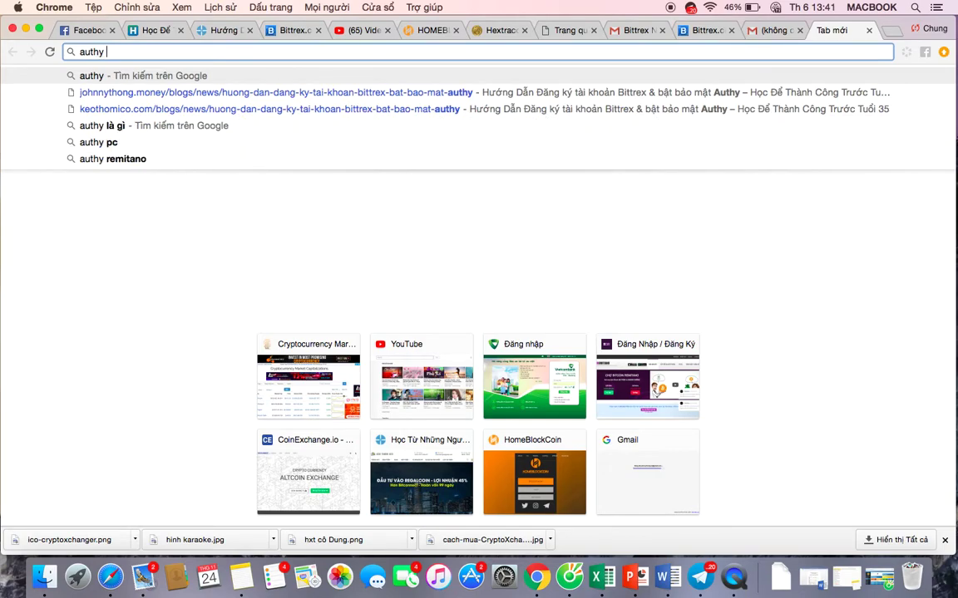
key(Return)
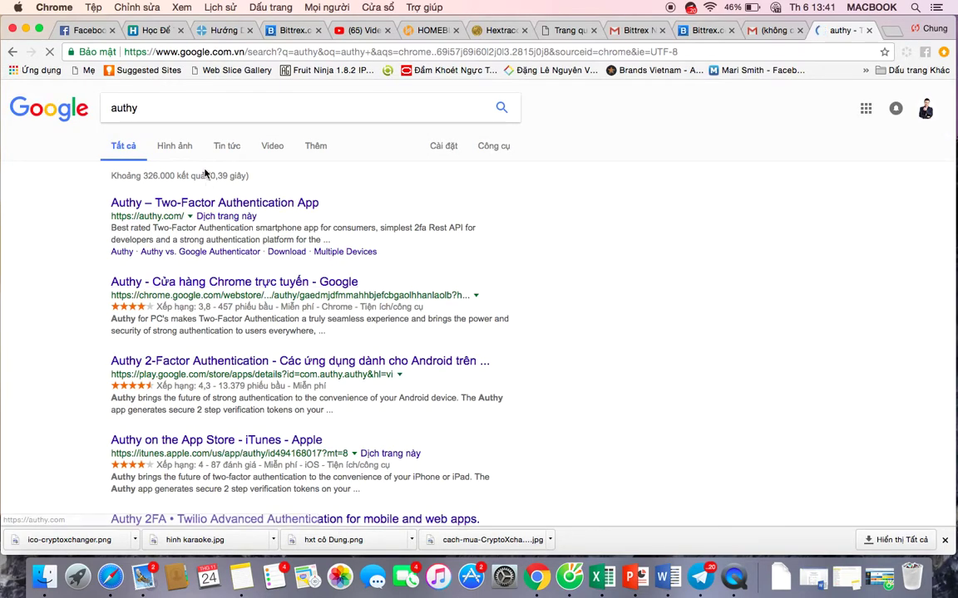
- Preview the Authy logo in Images, then open the Authy Chrome Web Store listing
click(186, 151)
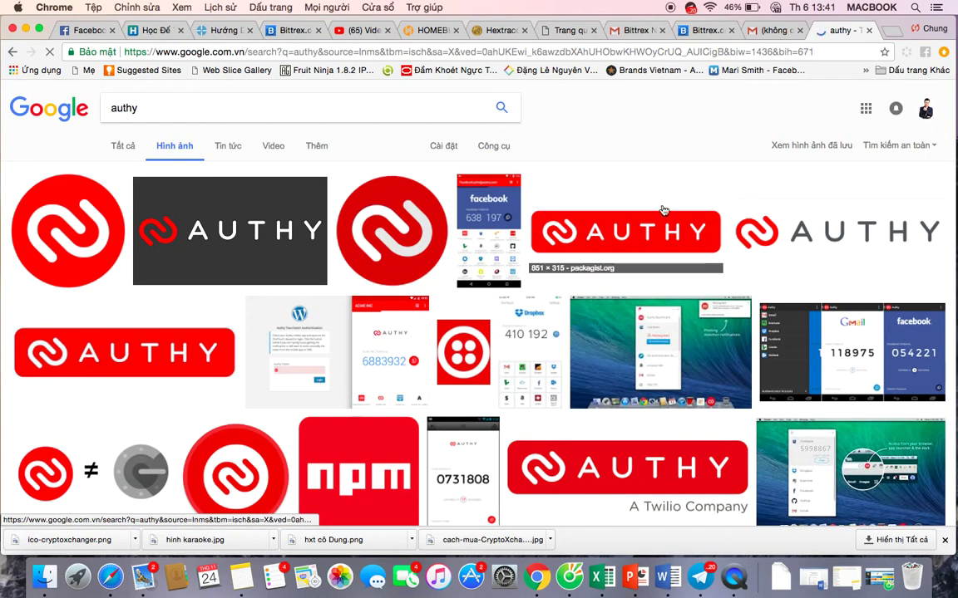
click(268, 231)
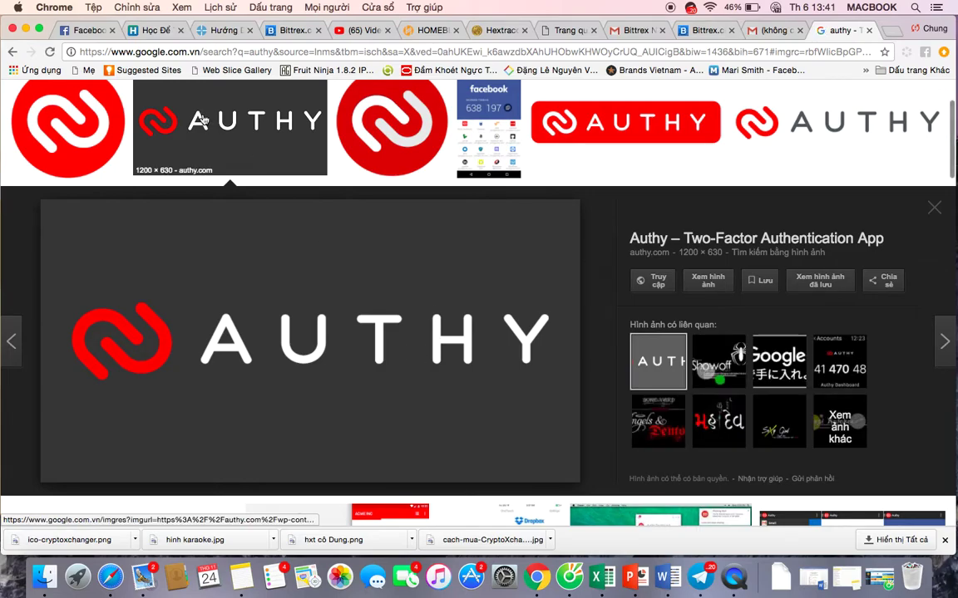
click(13, 51)
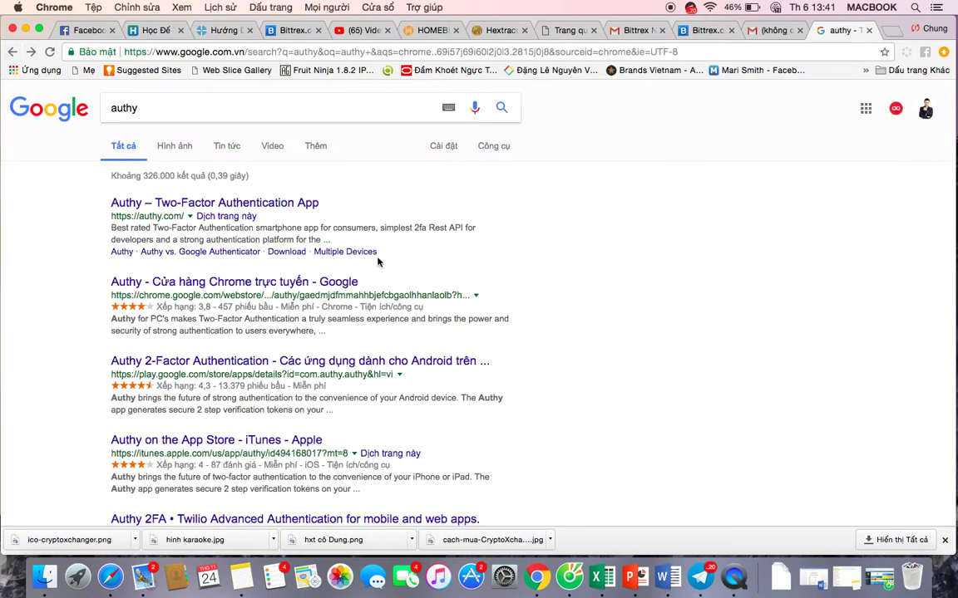
click(250, 281)
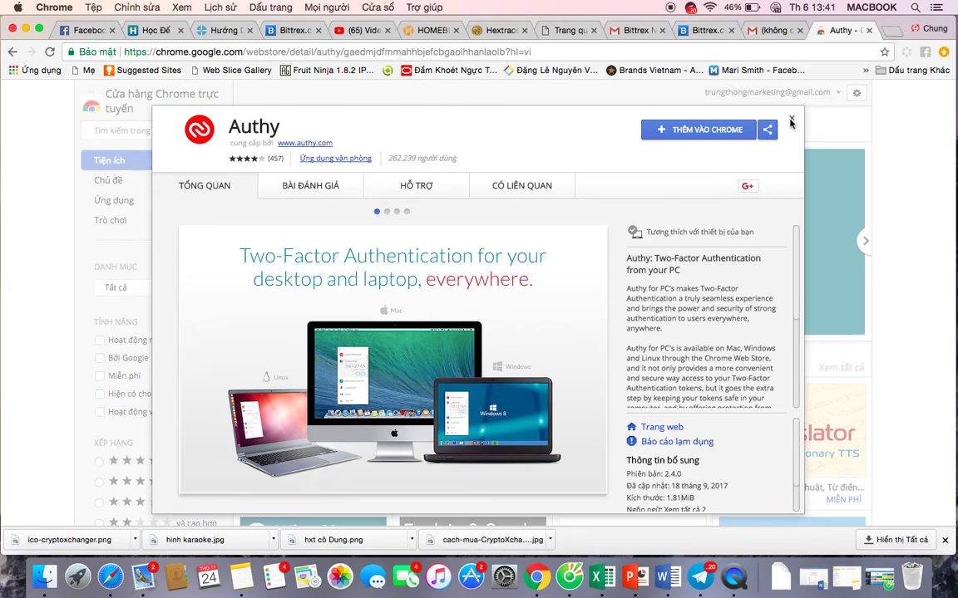
- Search the Chrome Web Store for 'Authenticator', copied from the Bittrex 2FA code label
click(811, 139)
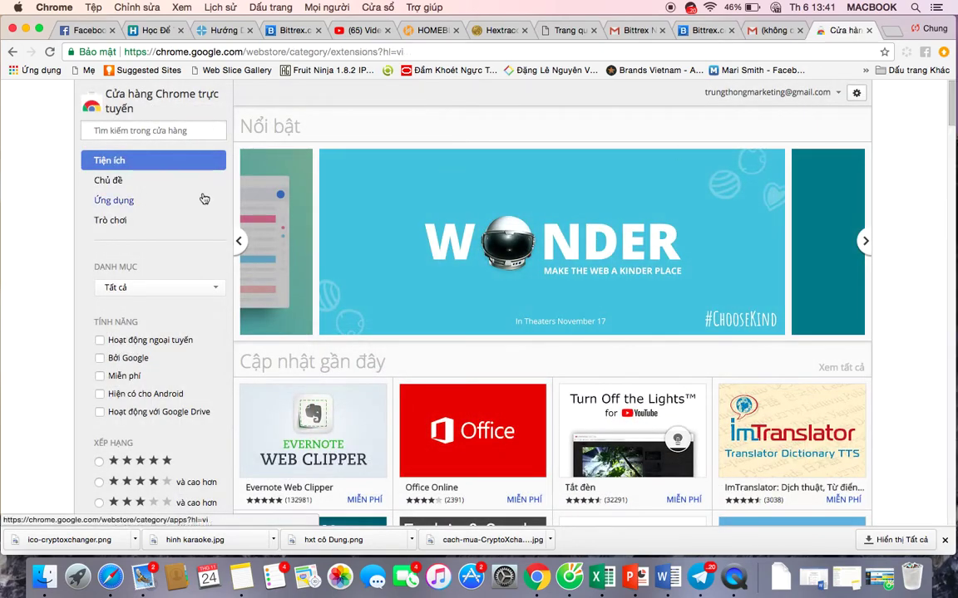
click(184, 134)
text(authy)
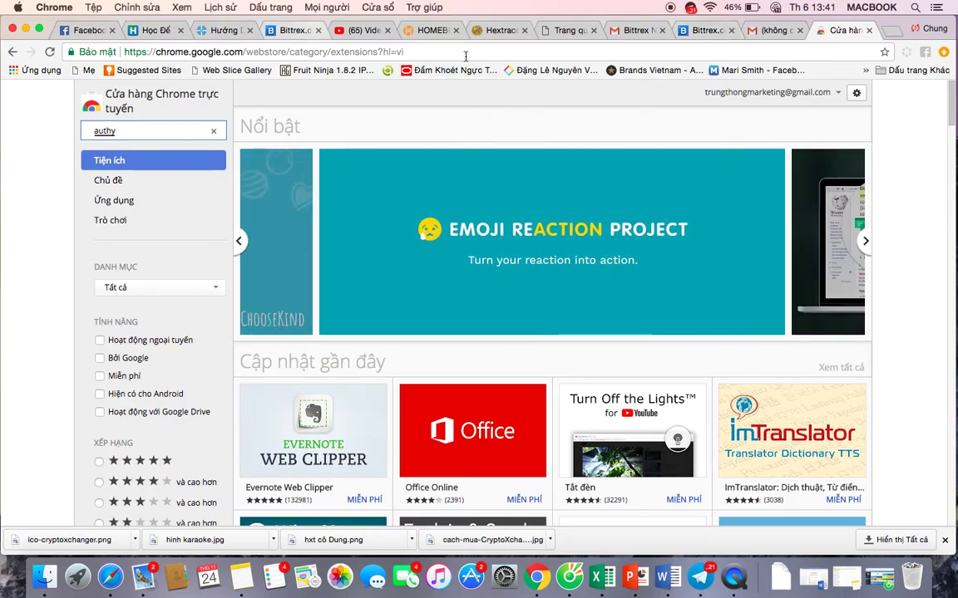
click(699, 33)
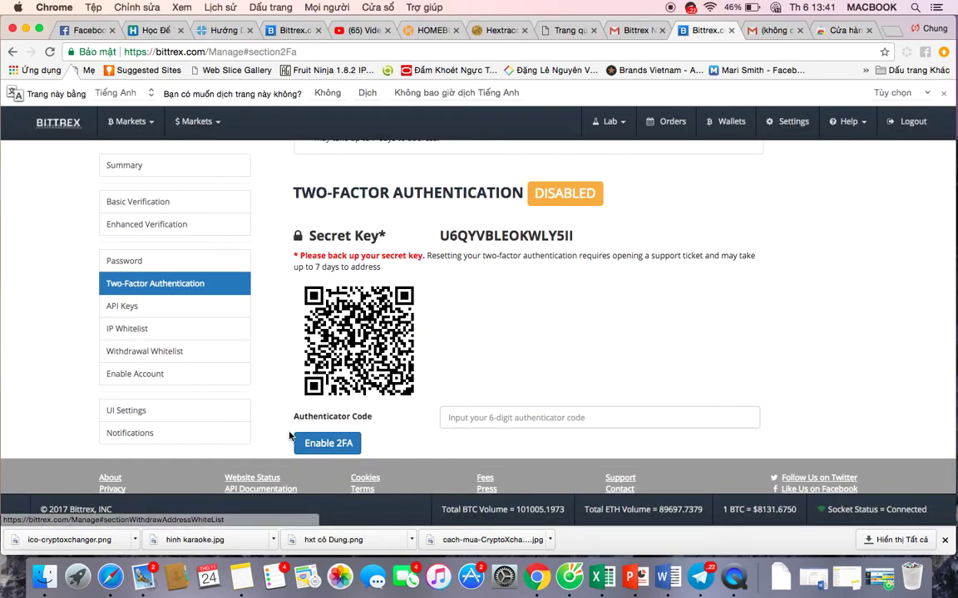
drag(291, 417, 351, 416)
key(super+c)
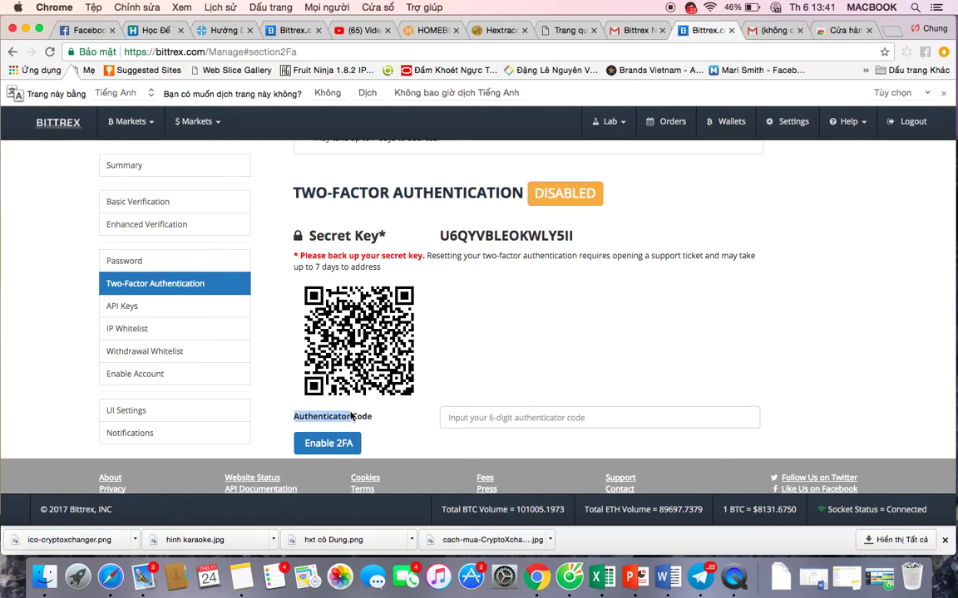
click(842, 30)
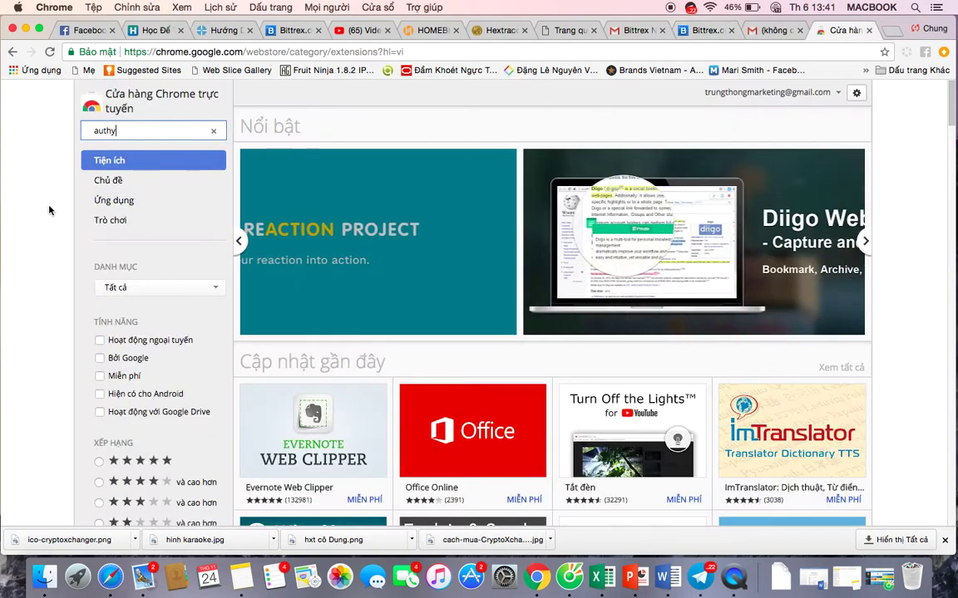
key(BackSpace)
key(BackSpace)
key(BackSpace)
key(BackSpace)
key(BackSpace)
key(super+v)
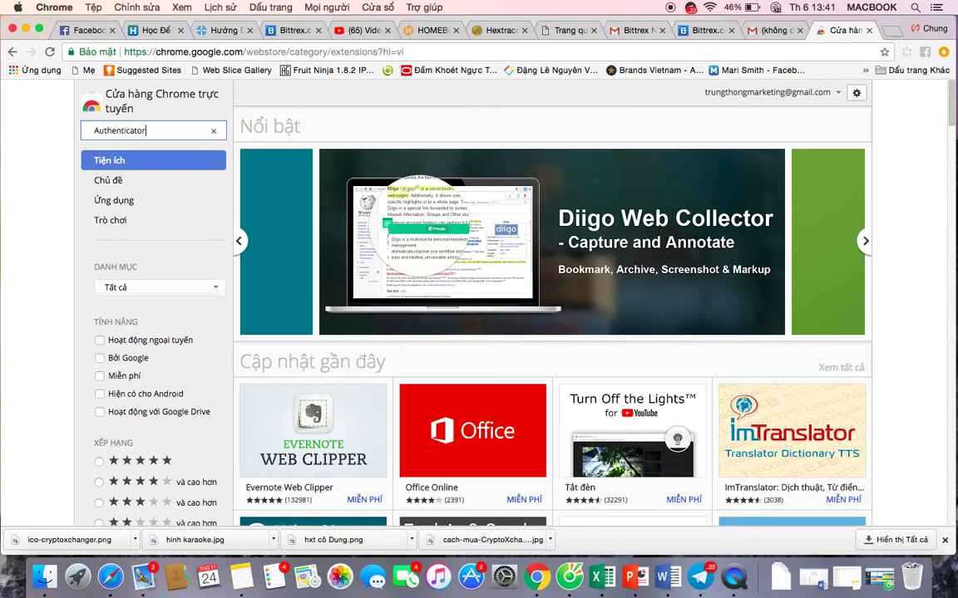
key(Return)
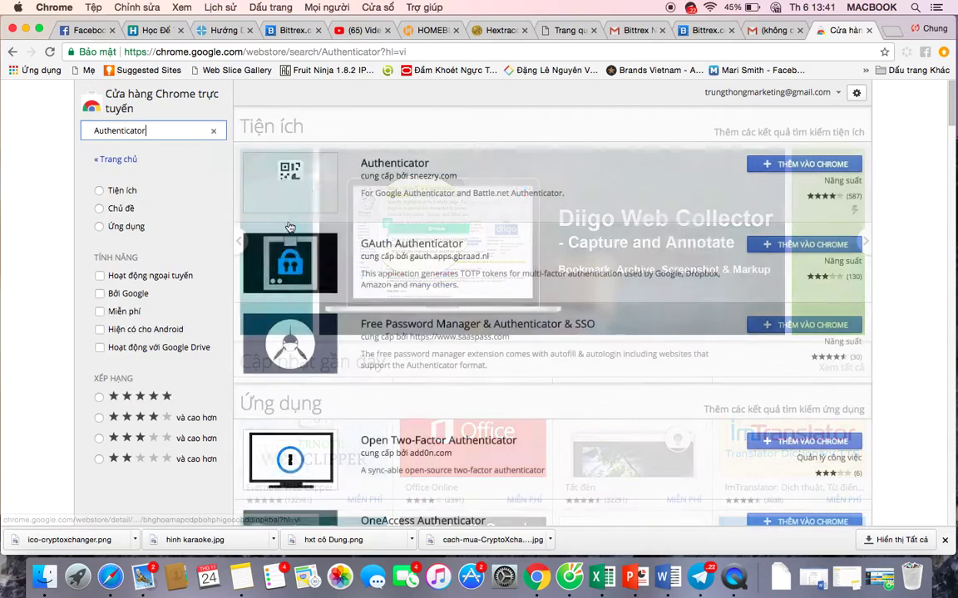
- Browse the Authenticator extension results, then go back toward the Google results
scroll(526, 299, down, 5)
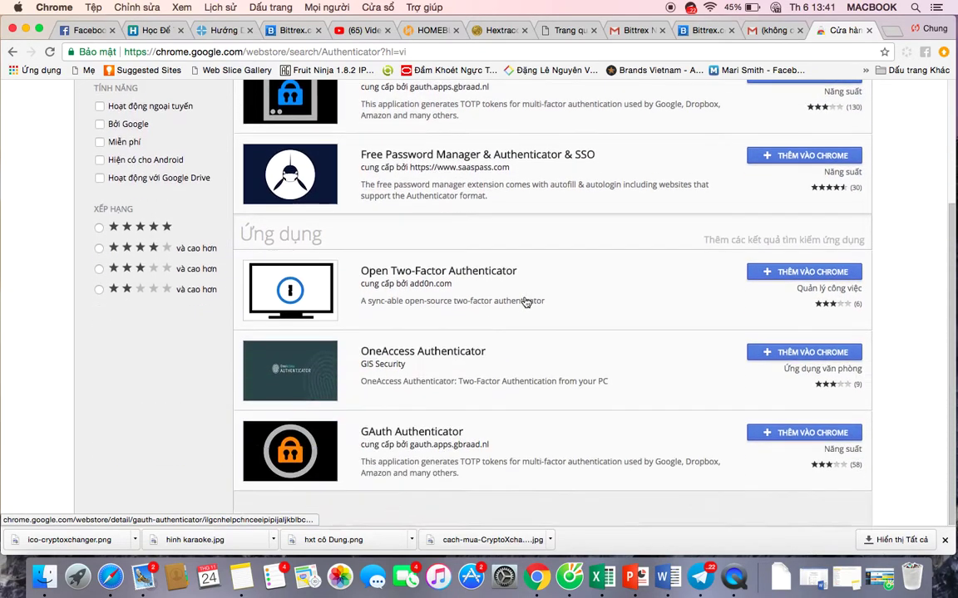
scroll(526, 302, up, 5)
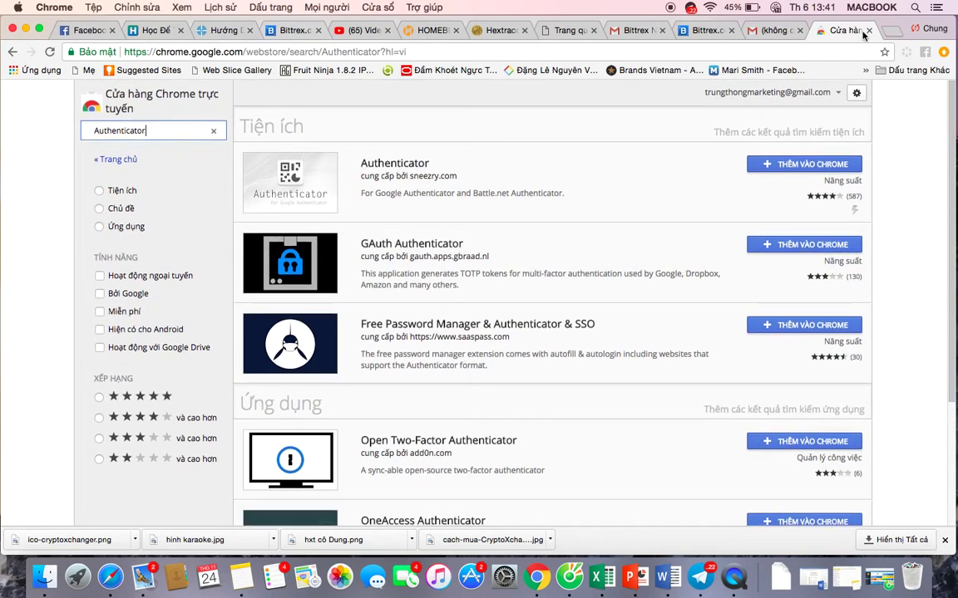
click(13, 52)
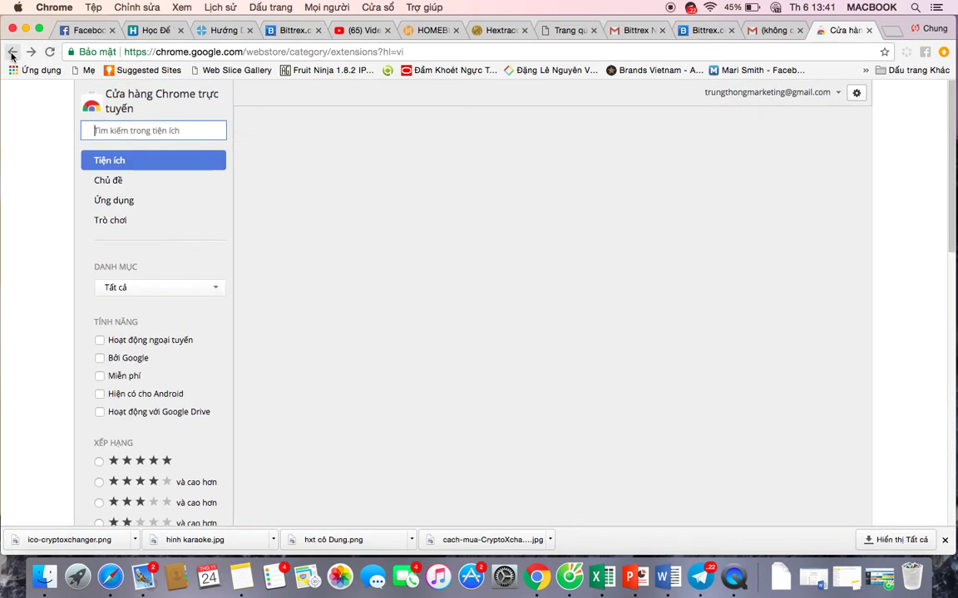
click(11, 54)
- Replace the Google query 'authy' with 'Authenticator' and search
click(13, 52)
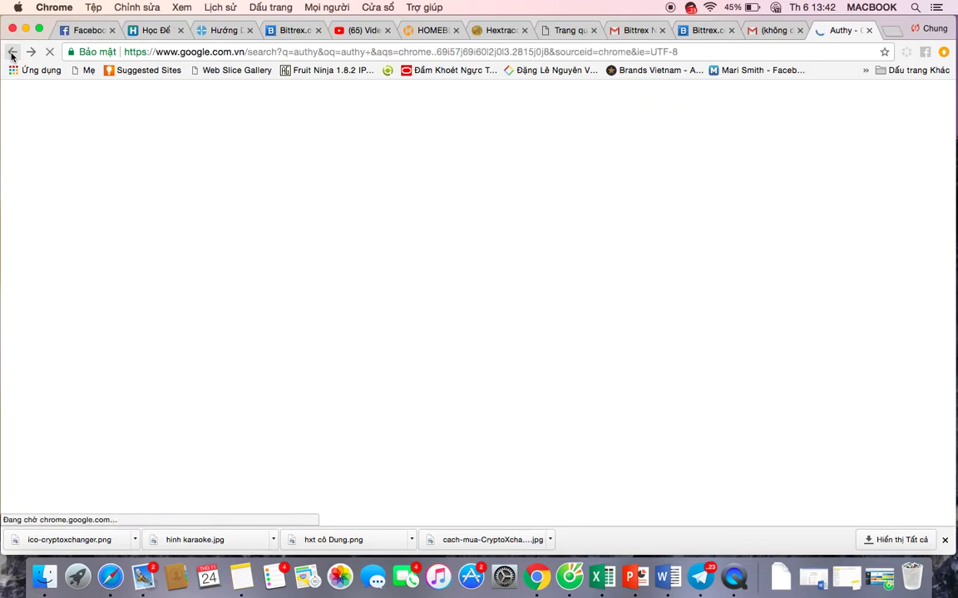
double_click(165, 112)
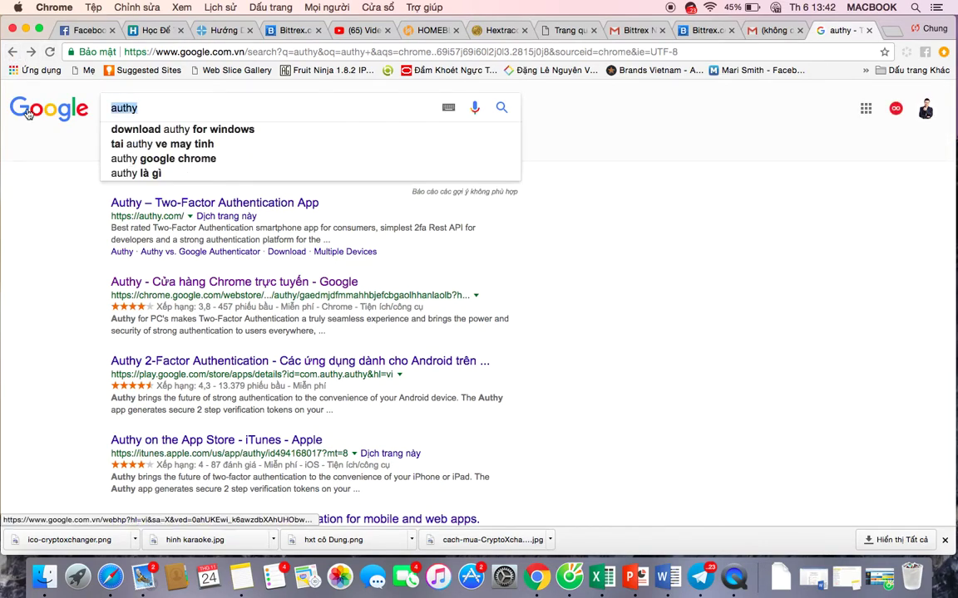
key(super+v)
key(Return)
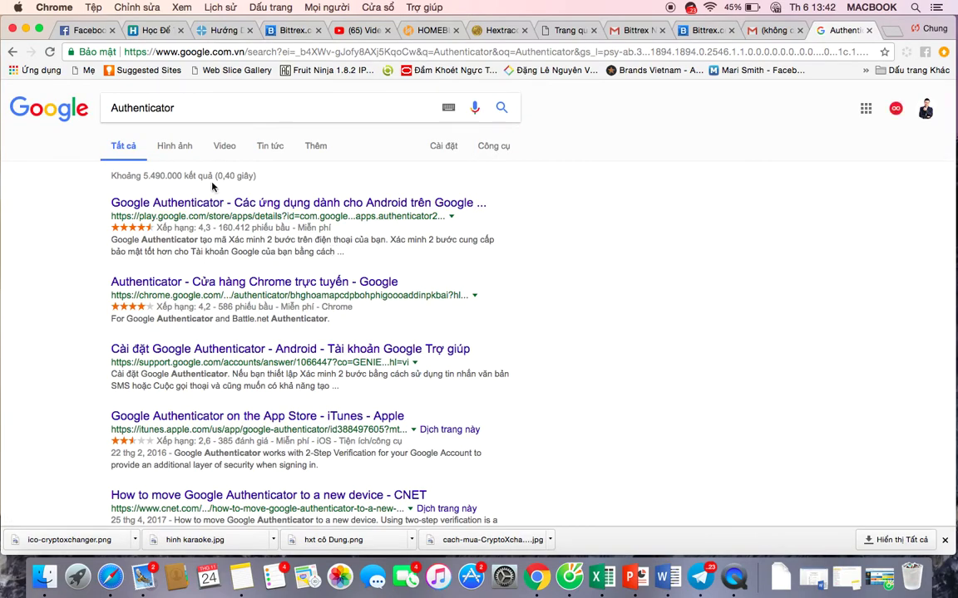
- Preview the Google Authenticator icon in Images, then open its Google Play listing
click(192, 155)
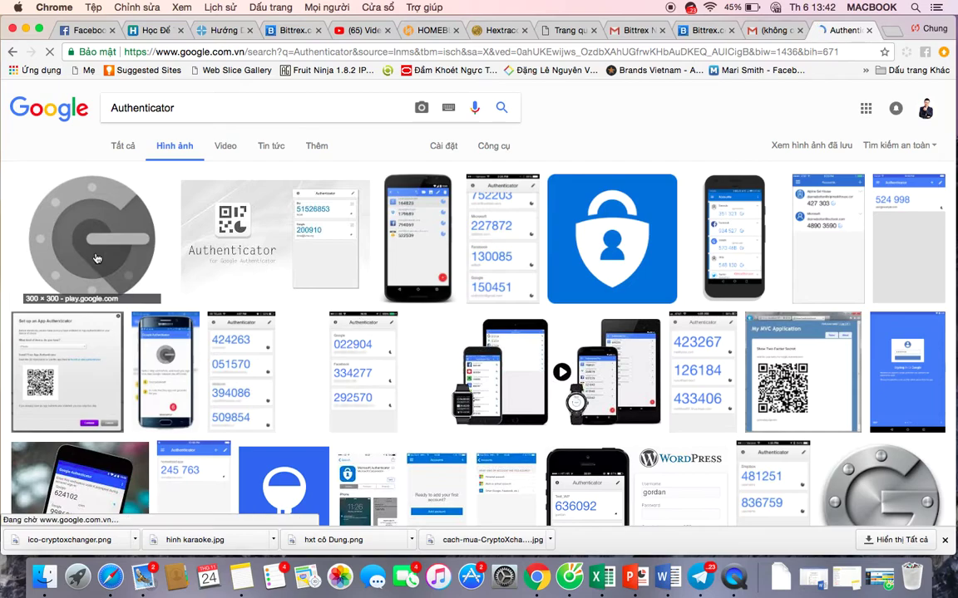
click(96, 220)
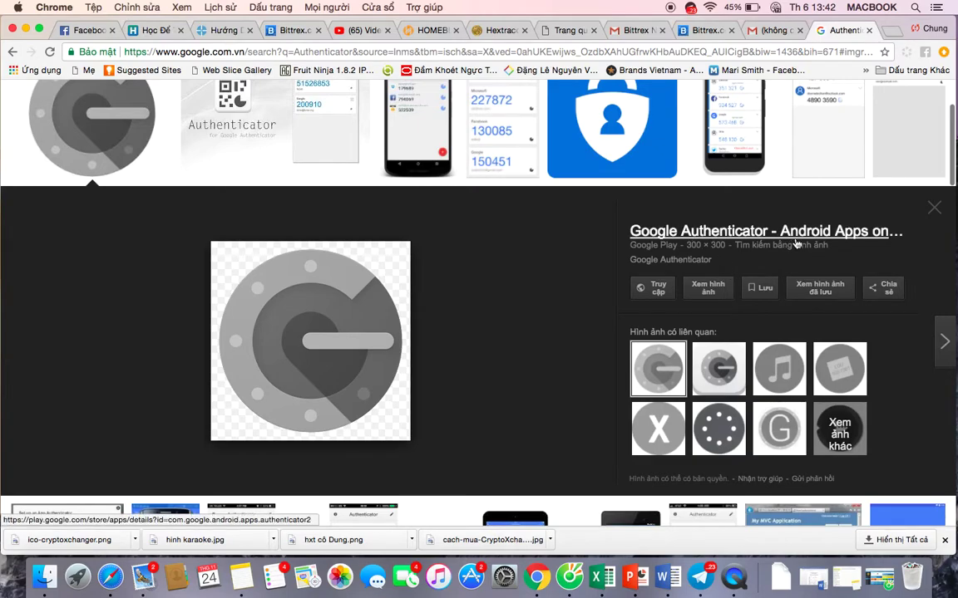
click(935, 208)
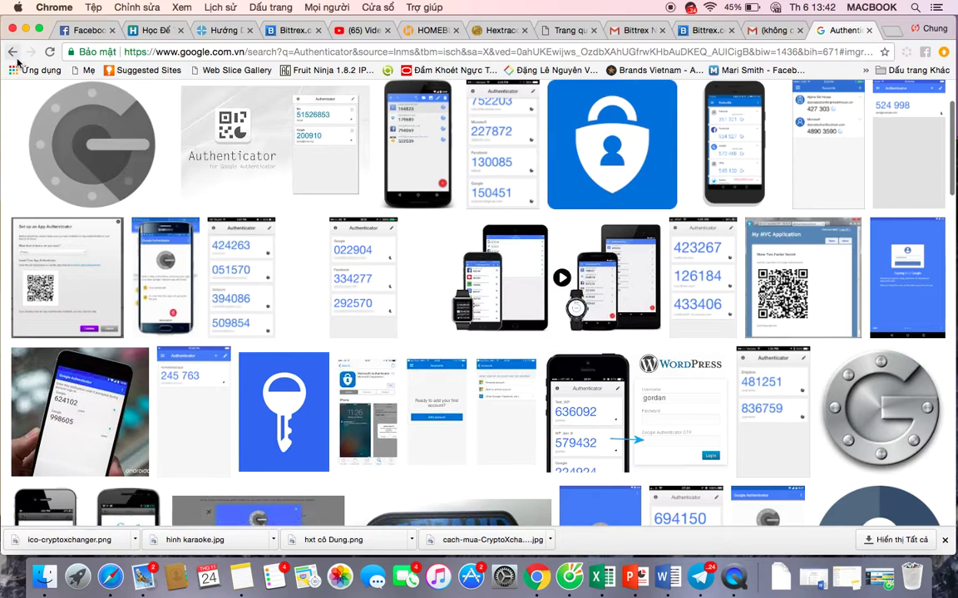
click(12, 52)
click(11, 51)
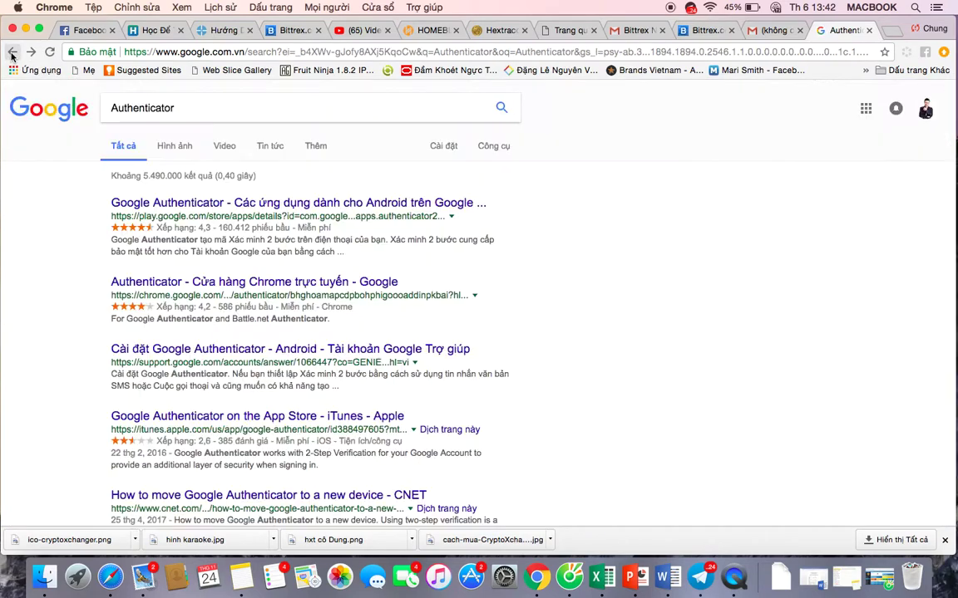
click(267, 210)
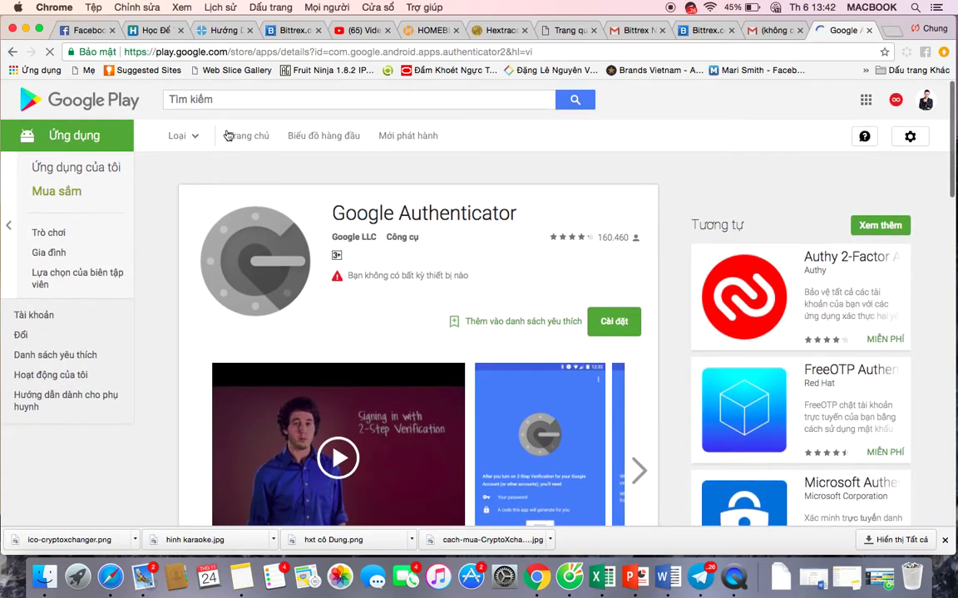
- On the Bittrex two-factor page, enter the authenticator code and highlight the secret key
click(705, 30)
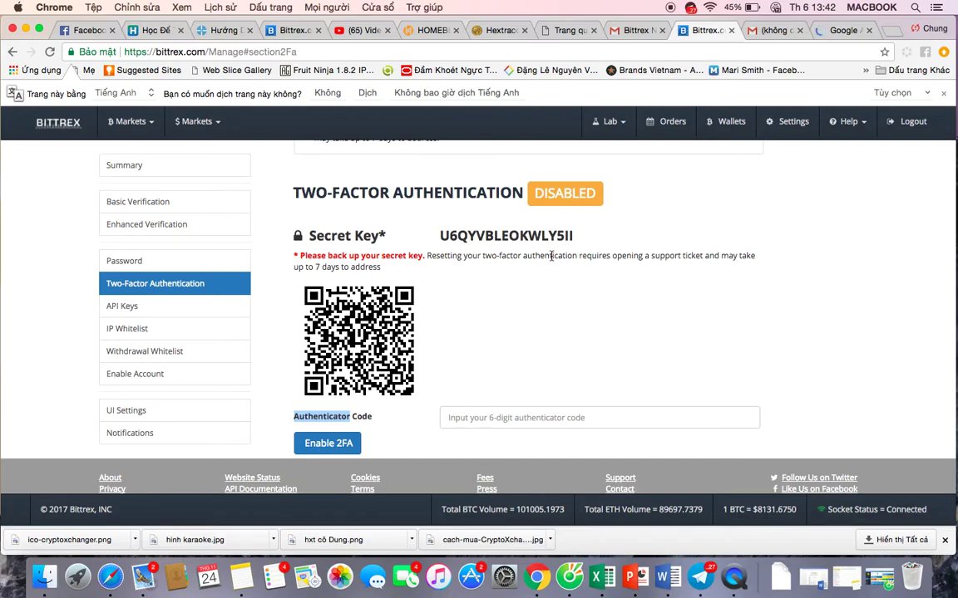
click(502, 419)
scroll(479, 371, up, 3)
scroll(479, 372, down, 3)
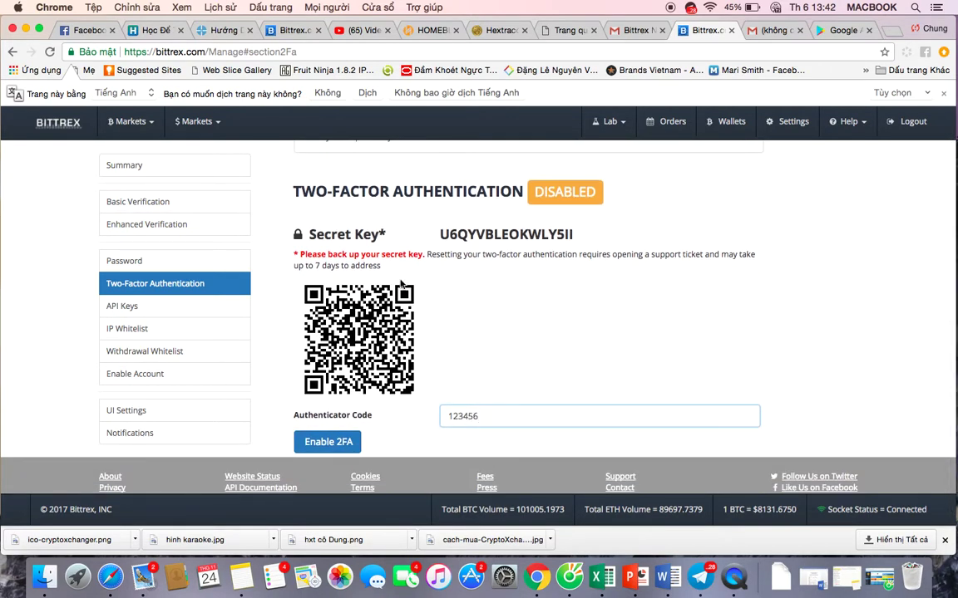
drag(439, 235, 582, 242)
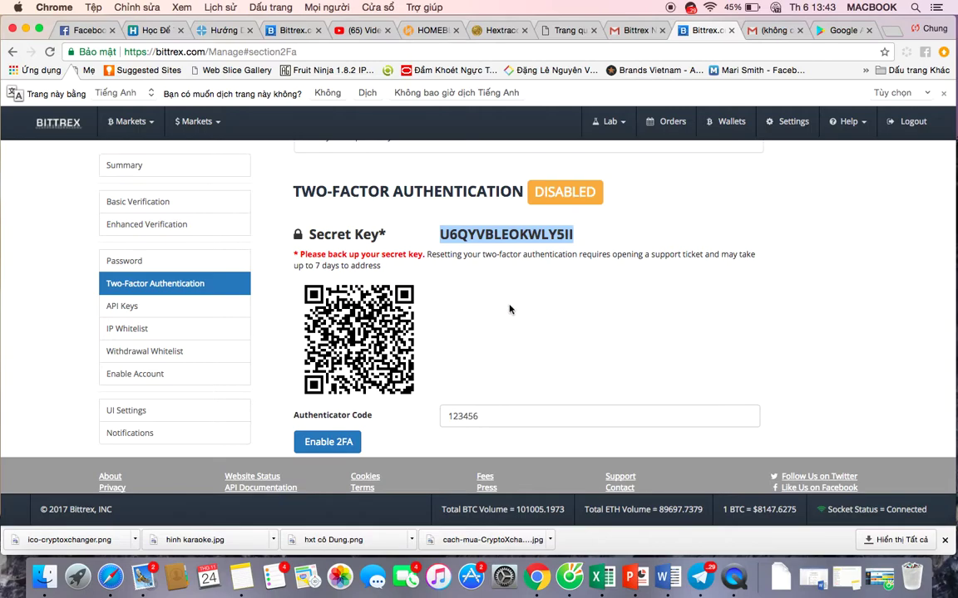
- Open the Basic Verification form and scroll down to its address fields
scroll(509, 310, up, 2)
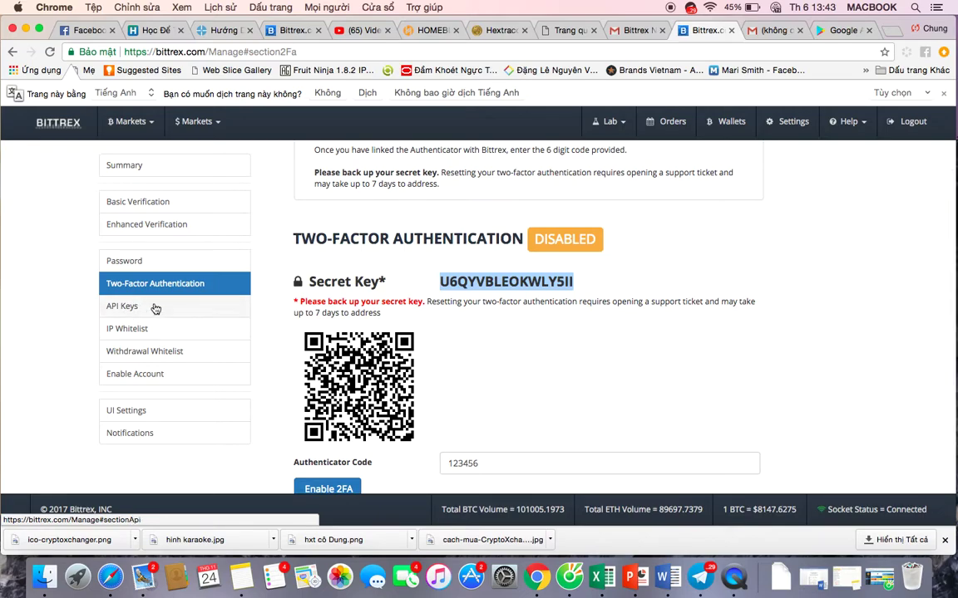
click(147, 208)
scroll(566, 321, down, 5)
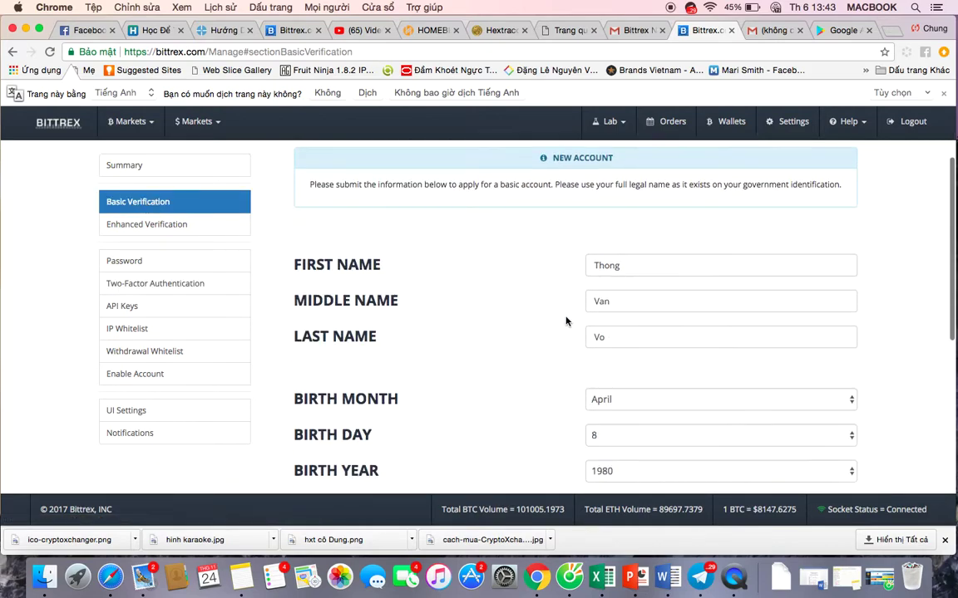
scroll(566, 321, down, 5)
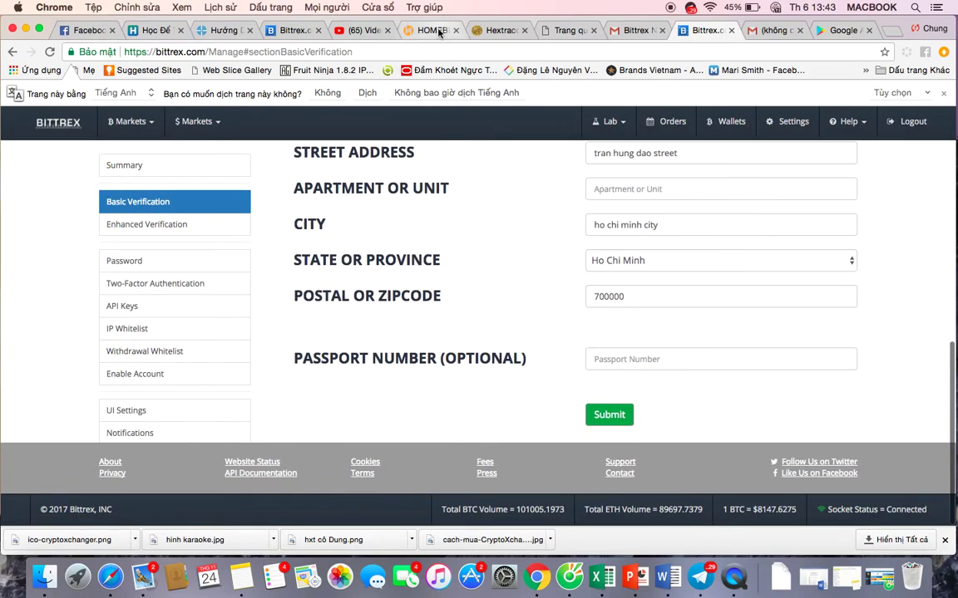
- In the keothomico.com guide, scroll to the step showing the Bittrex Verification email link
click(219, 30)
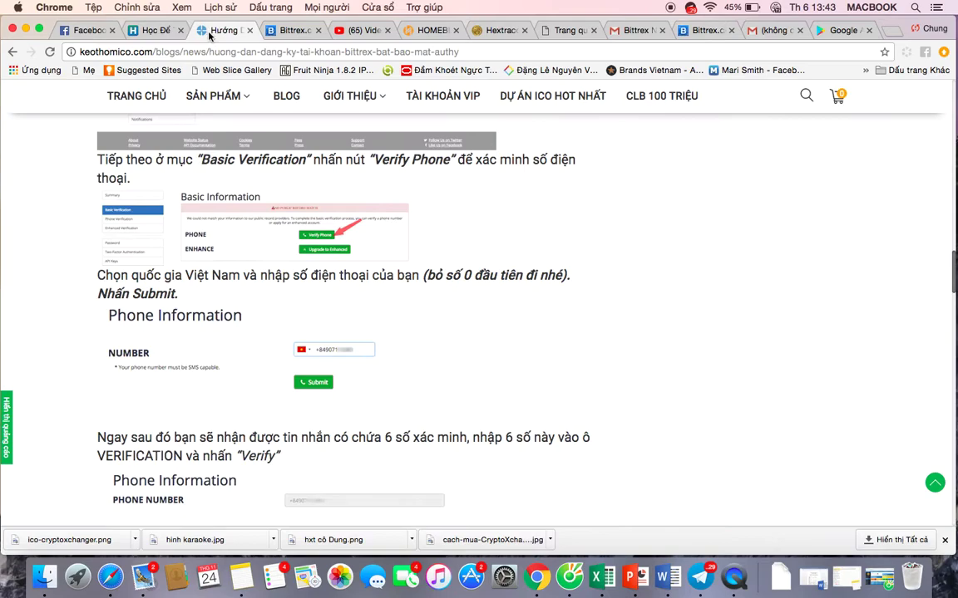
scroll(359, 389, up, 2)
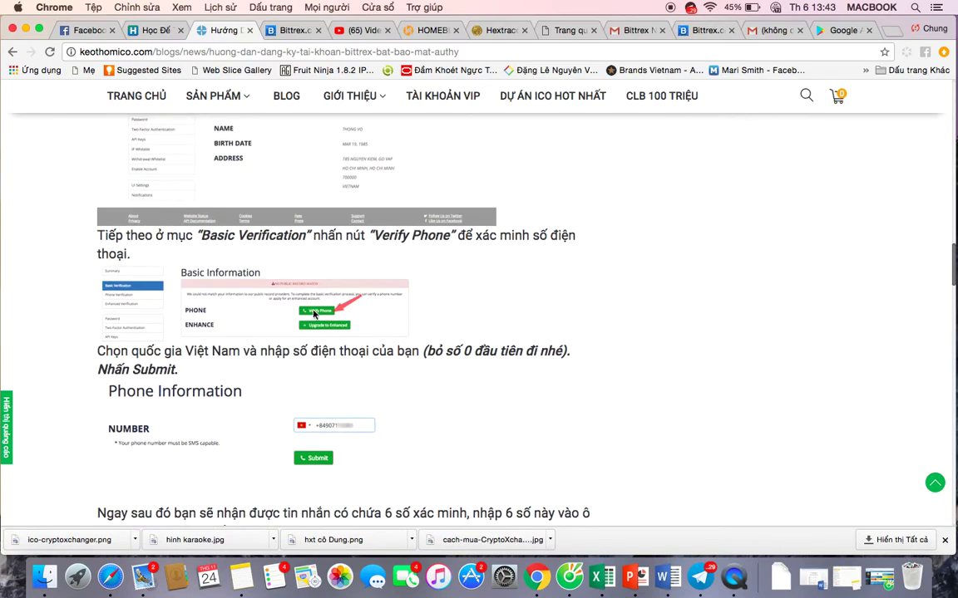
scroll(268, 372, down, 10)
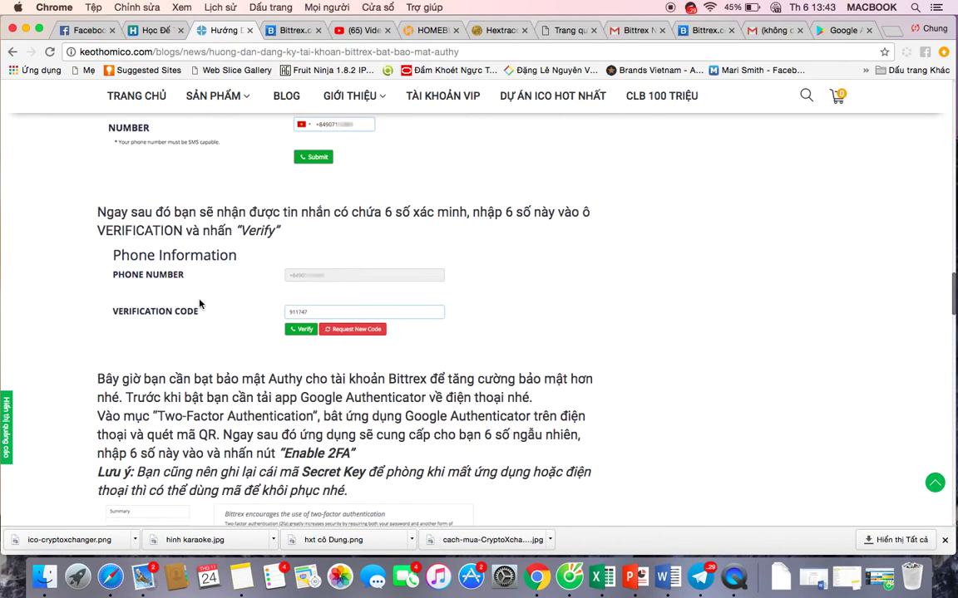
scroll(197, 303, down, 6)
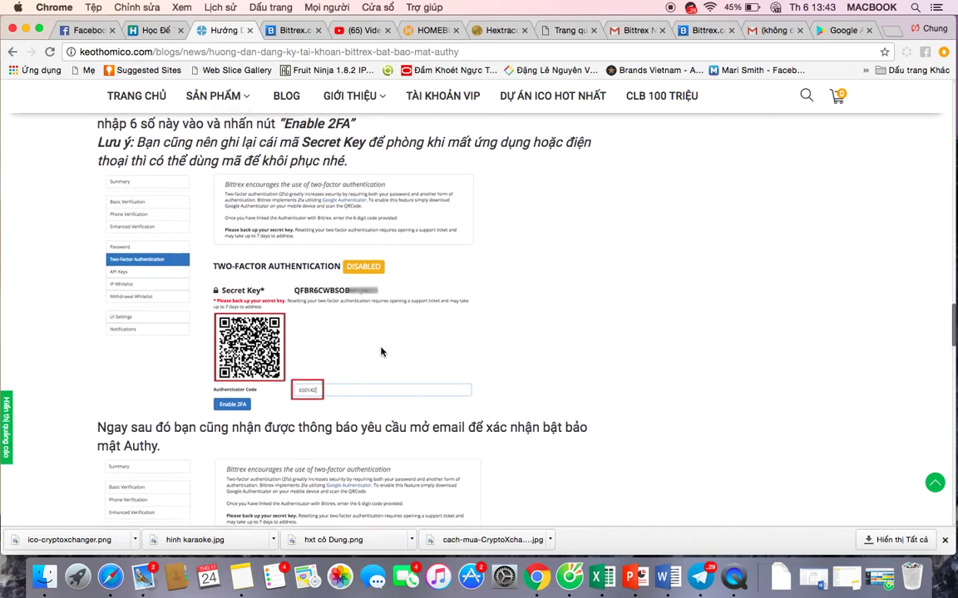
scroll(237, 258, up, 4)
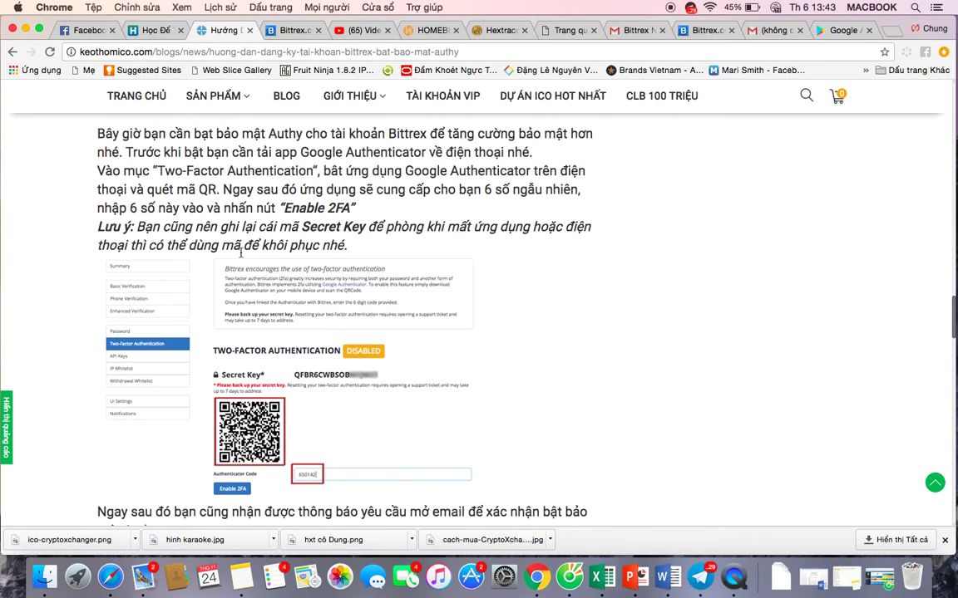
scroll(240, 254, down, 13)
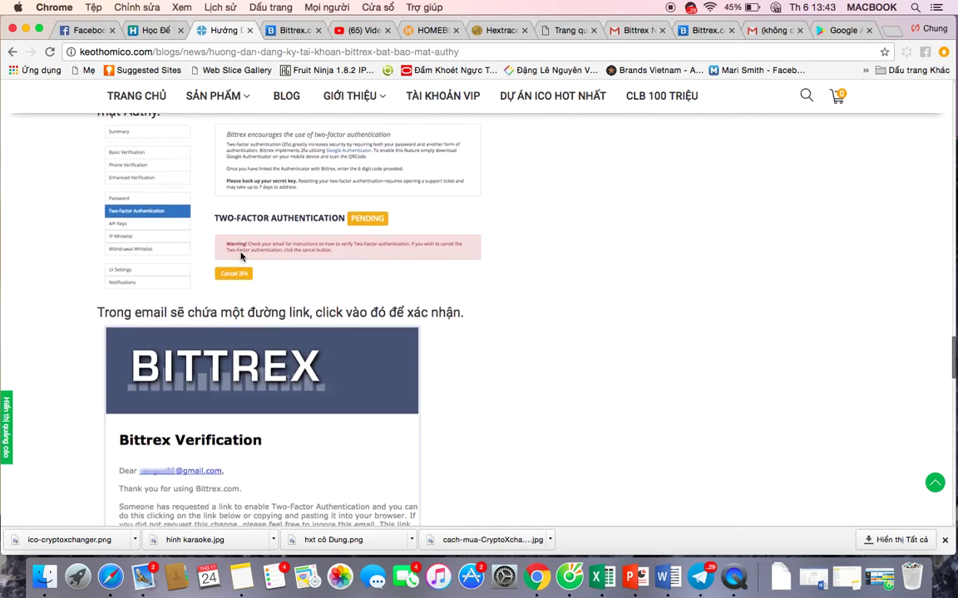
scroll(241, 256, up, 2)
scroll(310, 287, up, 4)
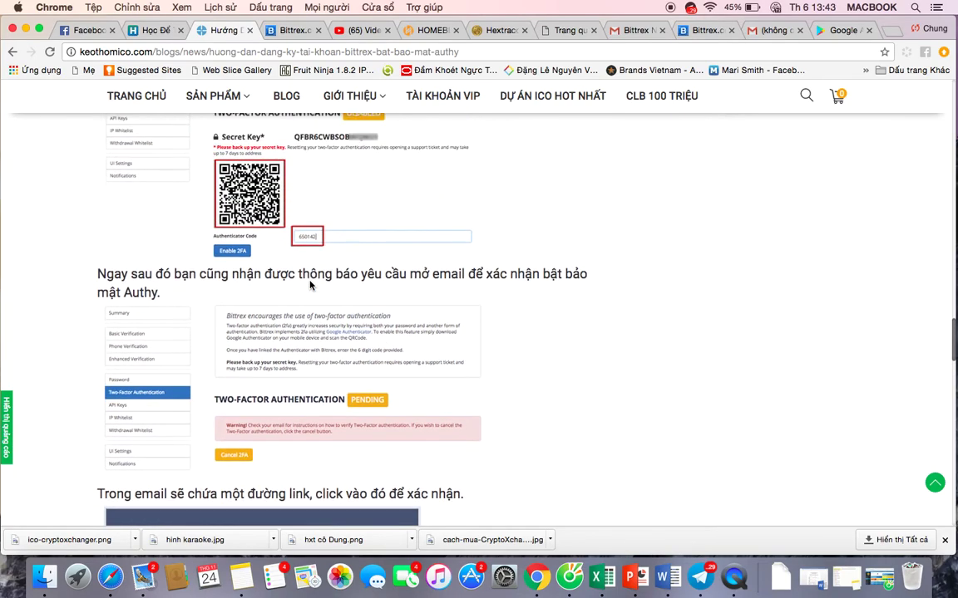
scroll(310, 287, down, 1)
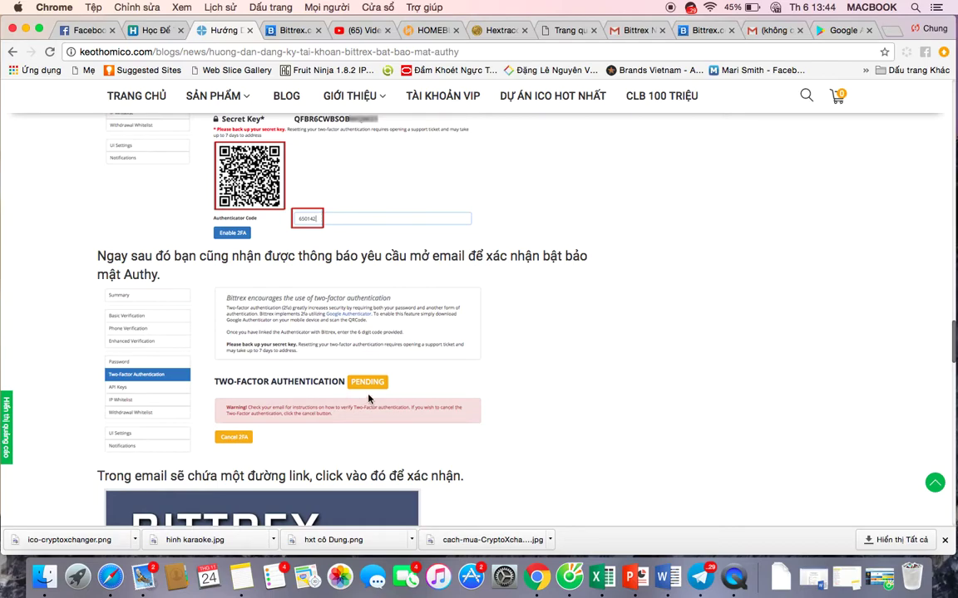
scroll(369, 400, down, 3)
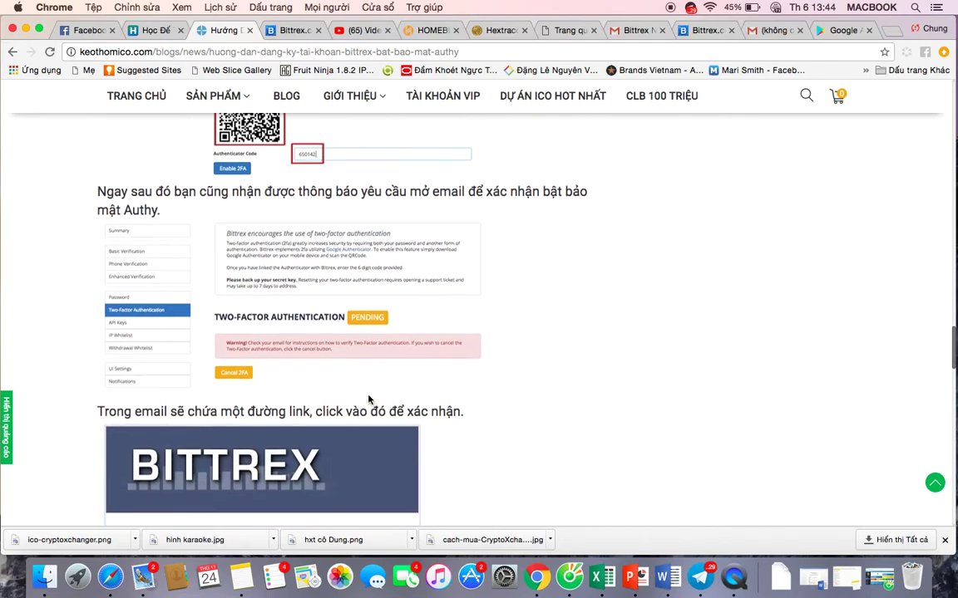
scroll(369, 400, up, 1)
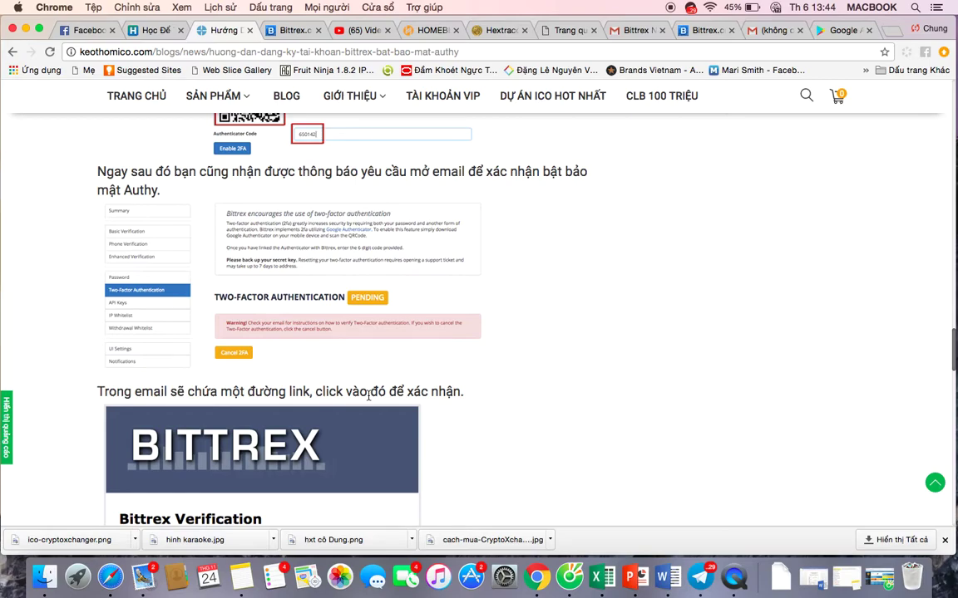
scroll(369, 400, down, 7)
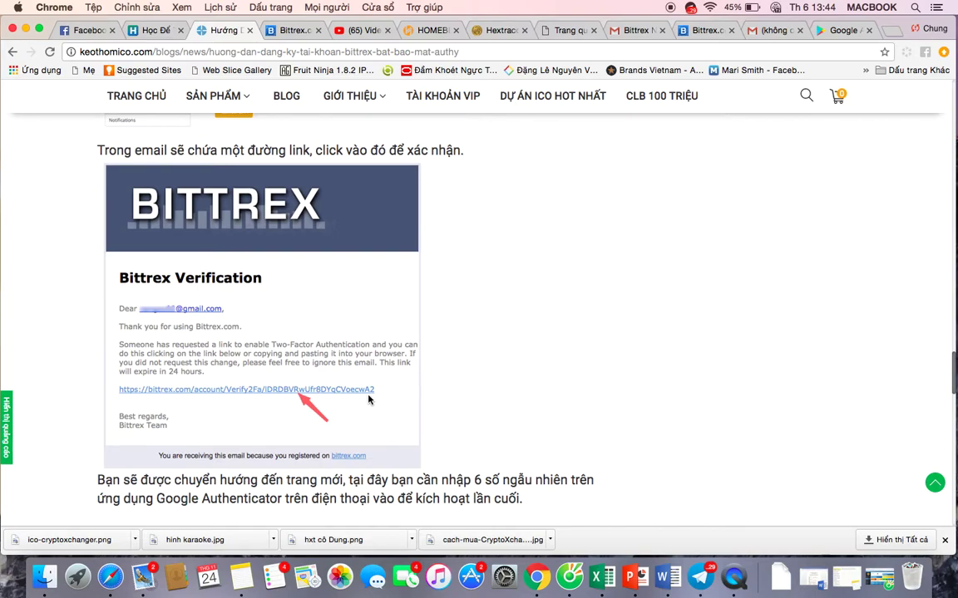
click(689, 31)
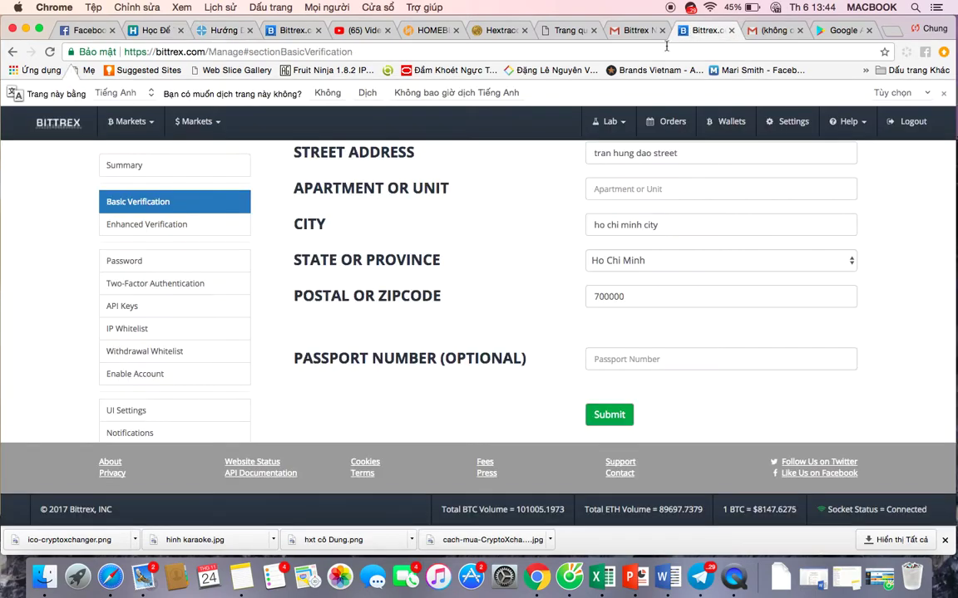
scroll(438, 355, up, 3)
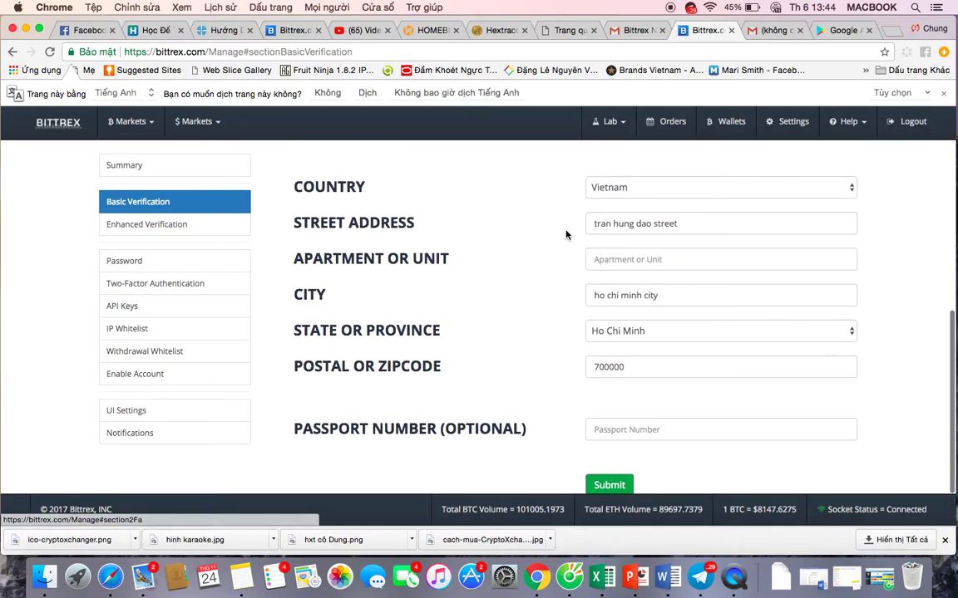
click(220, 30)
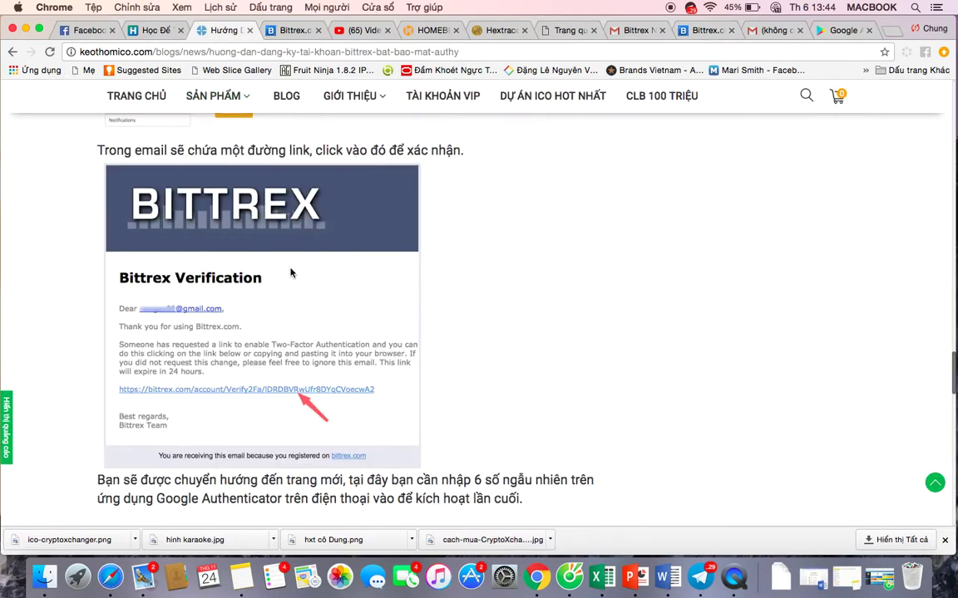
scroll(290, 273, down, 2)
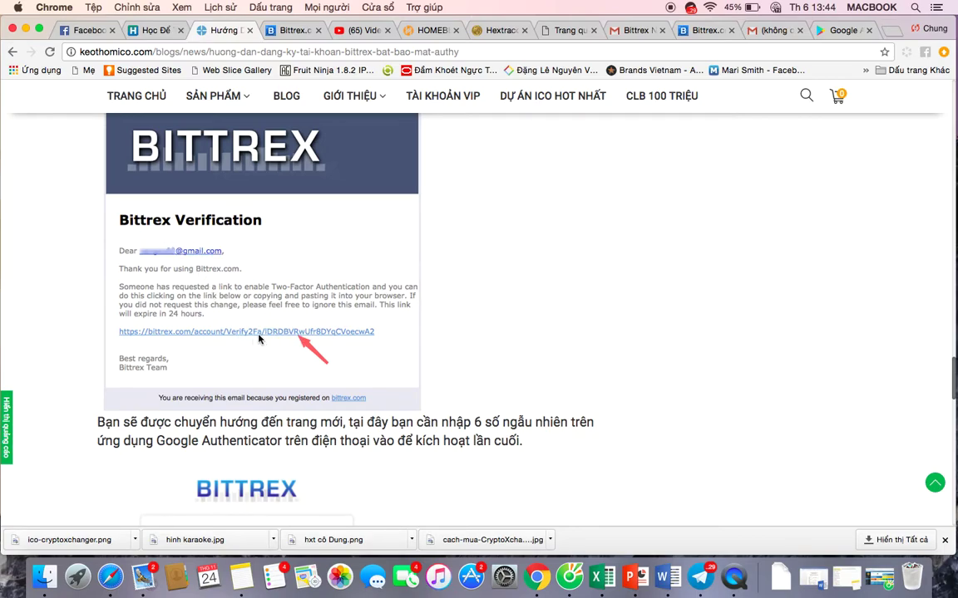
scroll(295, 294, up, 2)
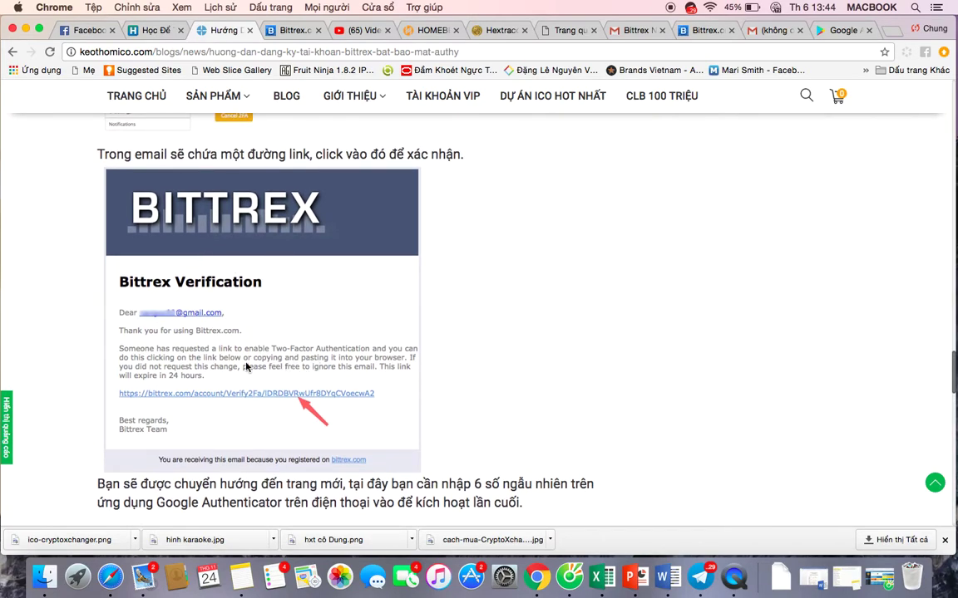
scroll(249, 368, down, 2)
scroll(250, 367, down, 6)
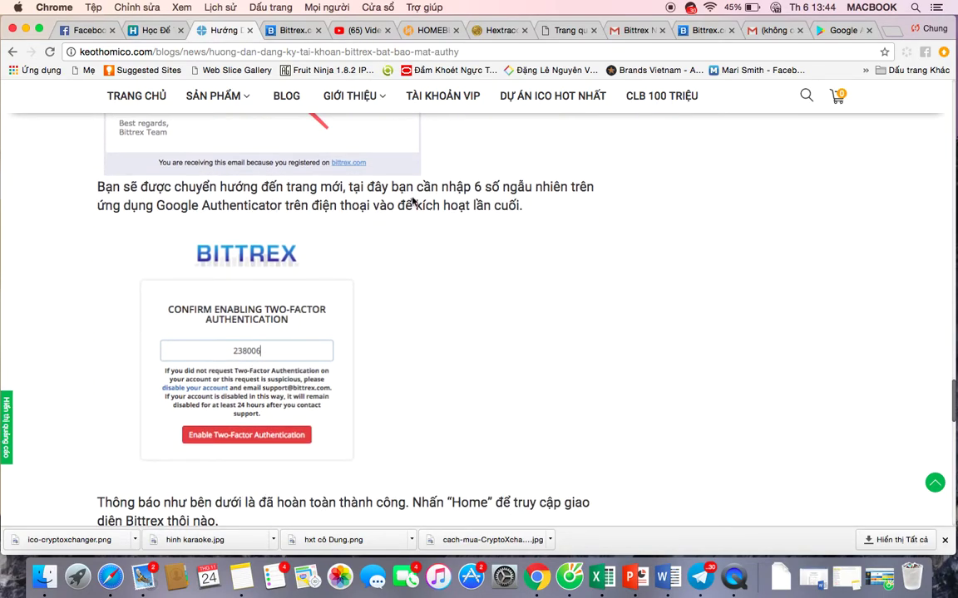
scroll(378, 288, down, 2)
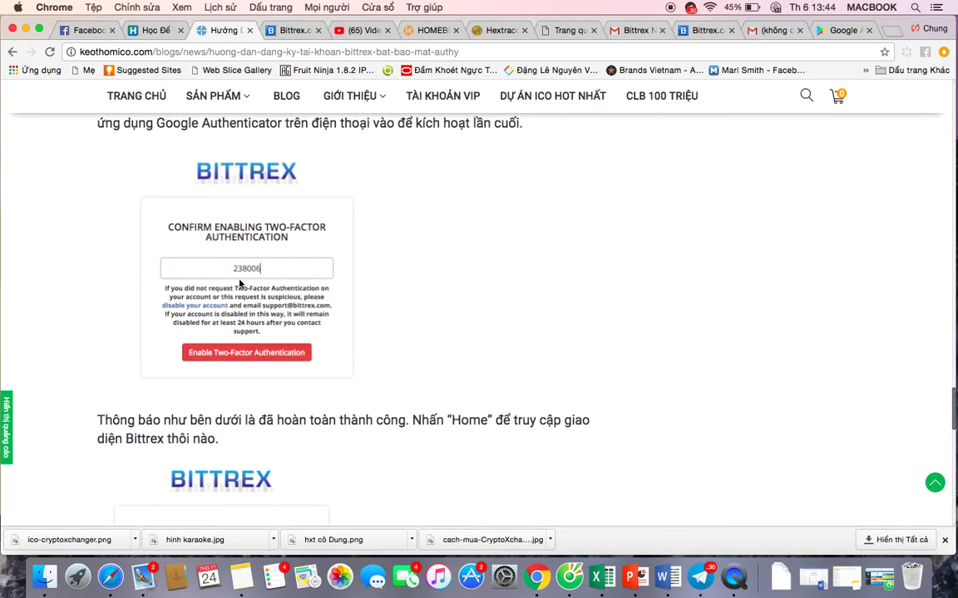
scroll(239, 284, up, 2)
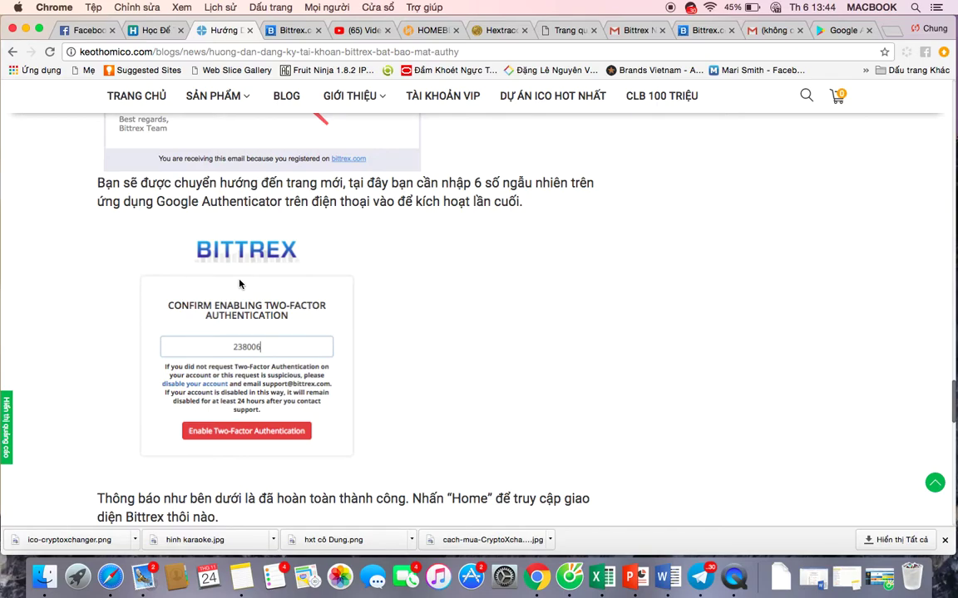
scroll(390, 341, down, 1)
scroll(391, 342, down, 2)
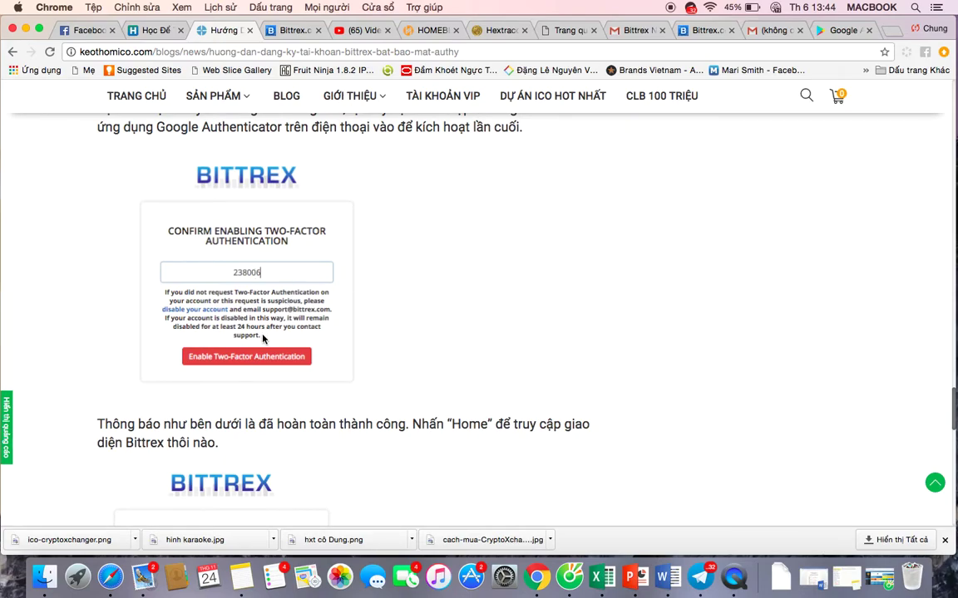
scroll(234, 282, down, 5)
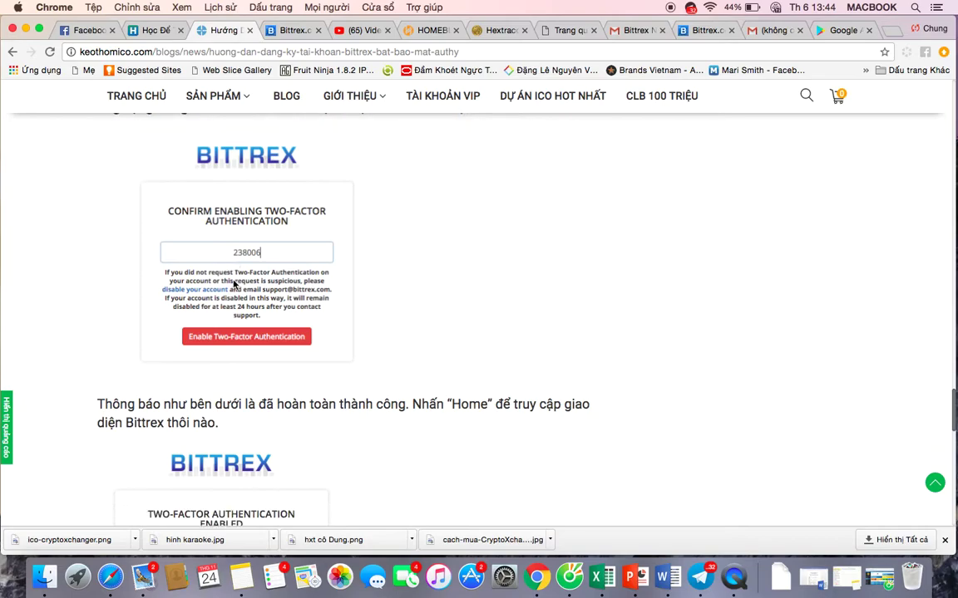
scroll(258, 276, up, 1)
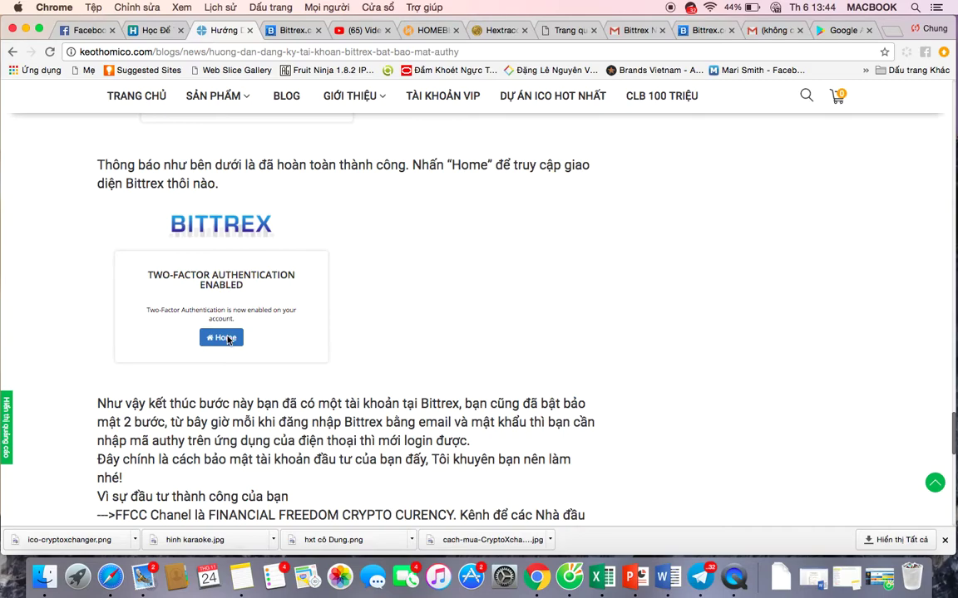
scroll(227, 345, down, 3)
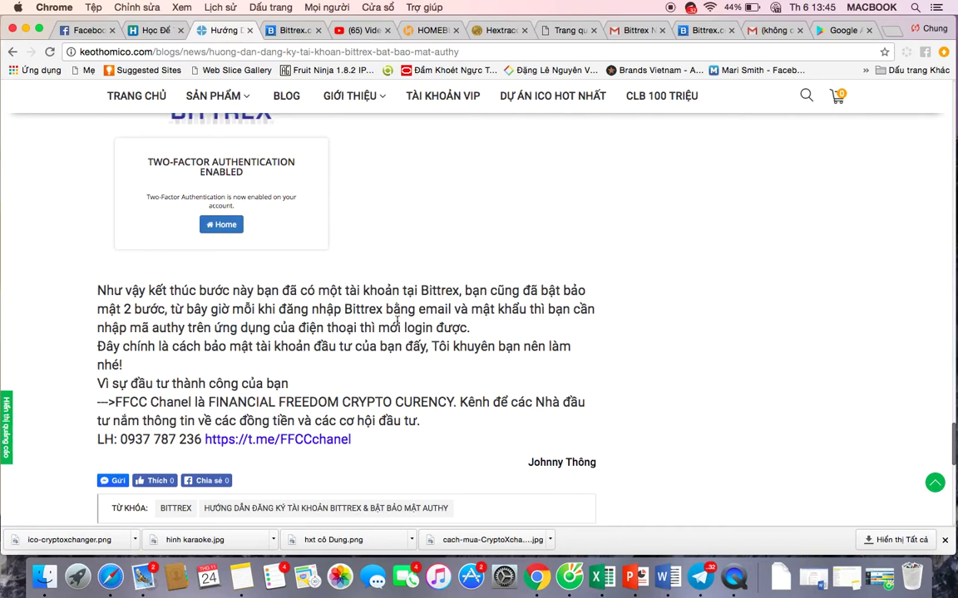
scroll(494, 348, down, 2)
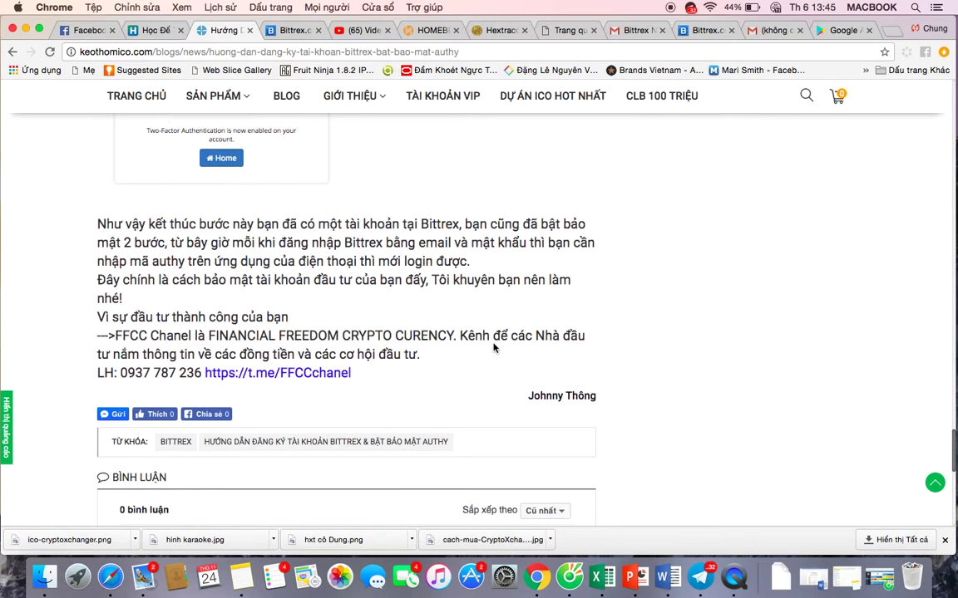
scroll(494, 347, down, 3)
scroll(494, 348, up, 10)
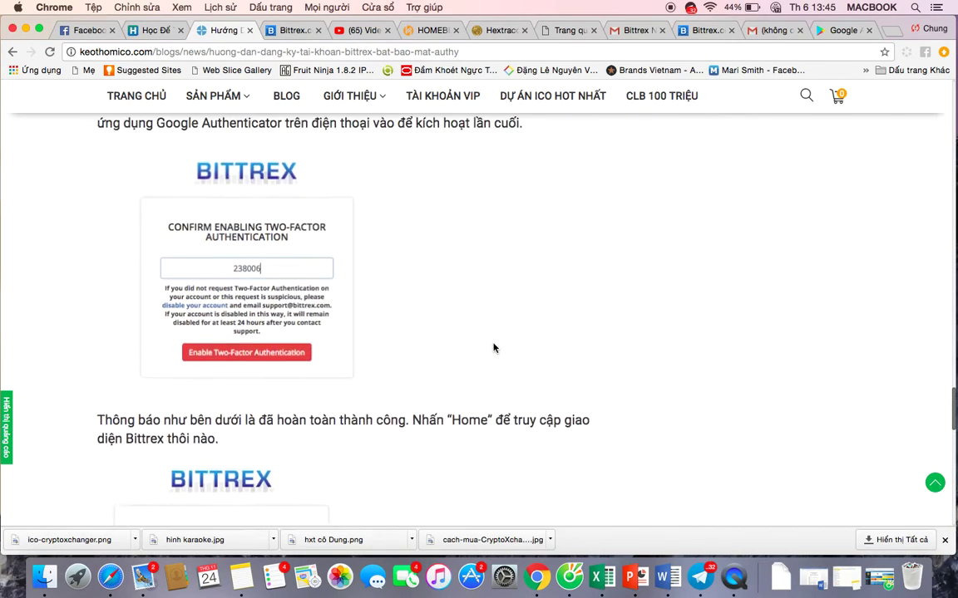
scroll(494, 348, up, 1)
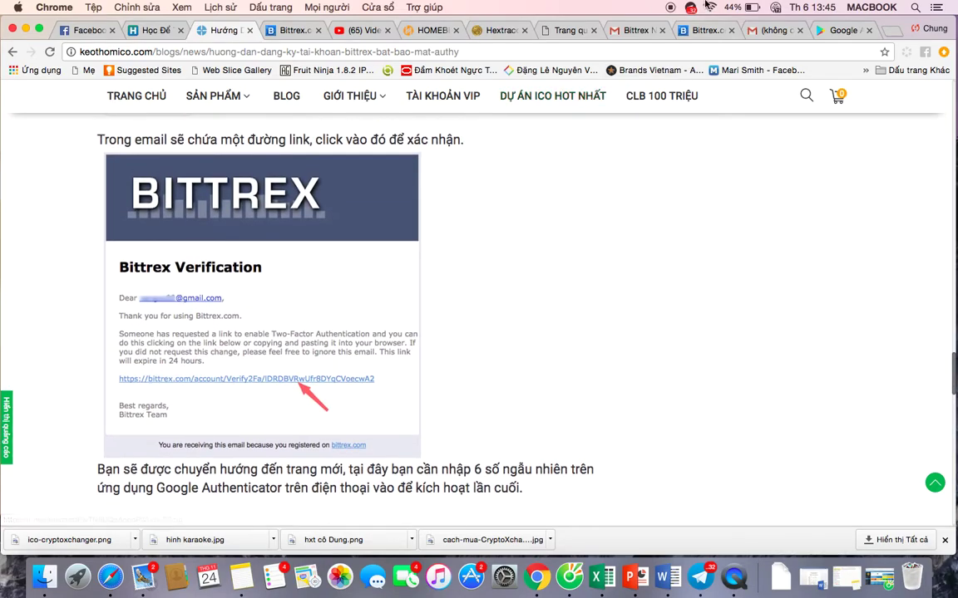
- View the Enhanced Verification section, then go back to the basic information form
click(703, 31)
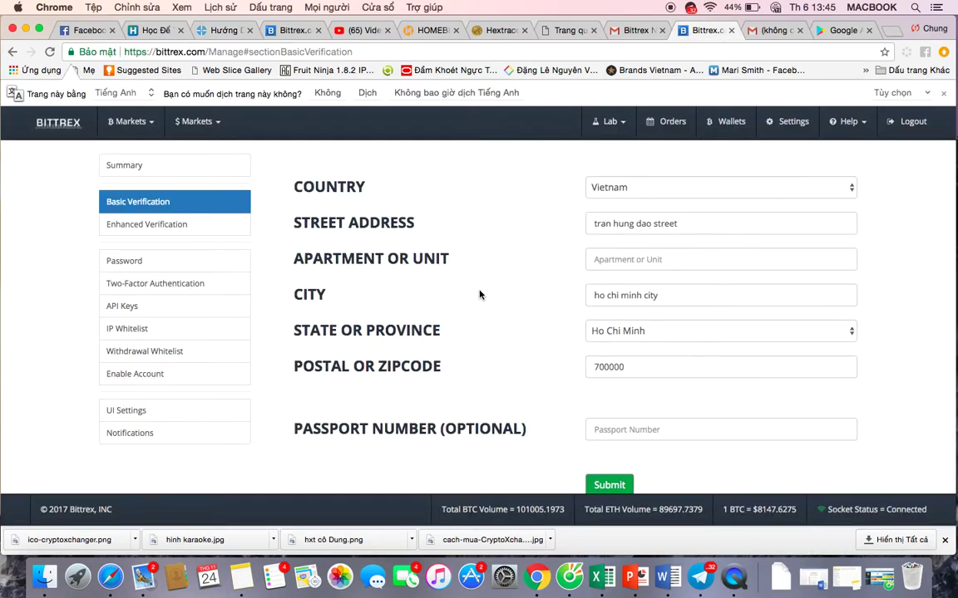
scroll(481, 293, down, 2)
scroll(480, 294, up, 8)
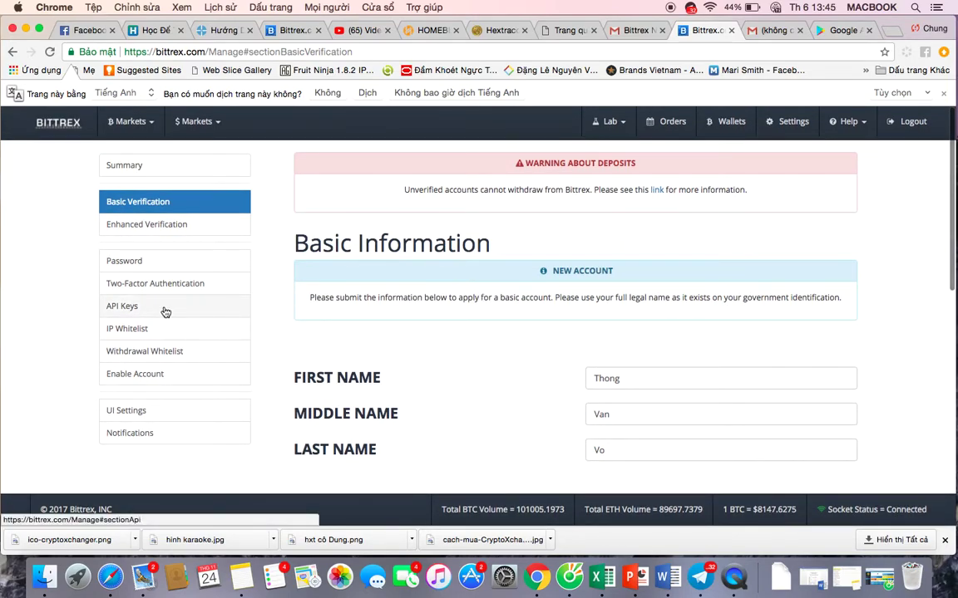
click(170, 230)
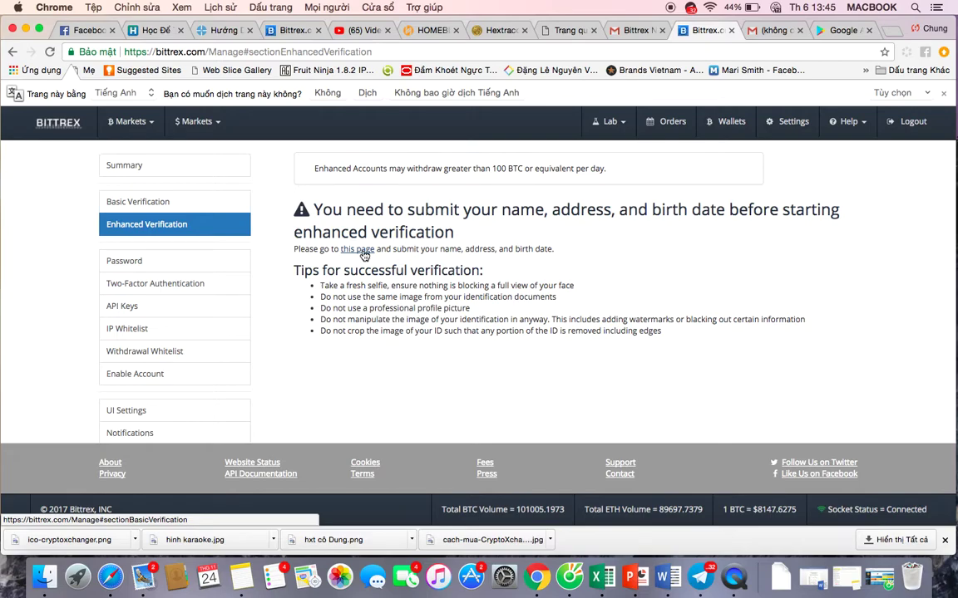
click(363, 252)
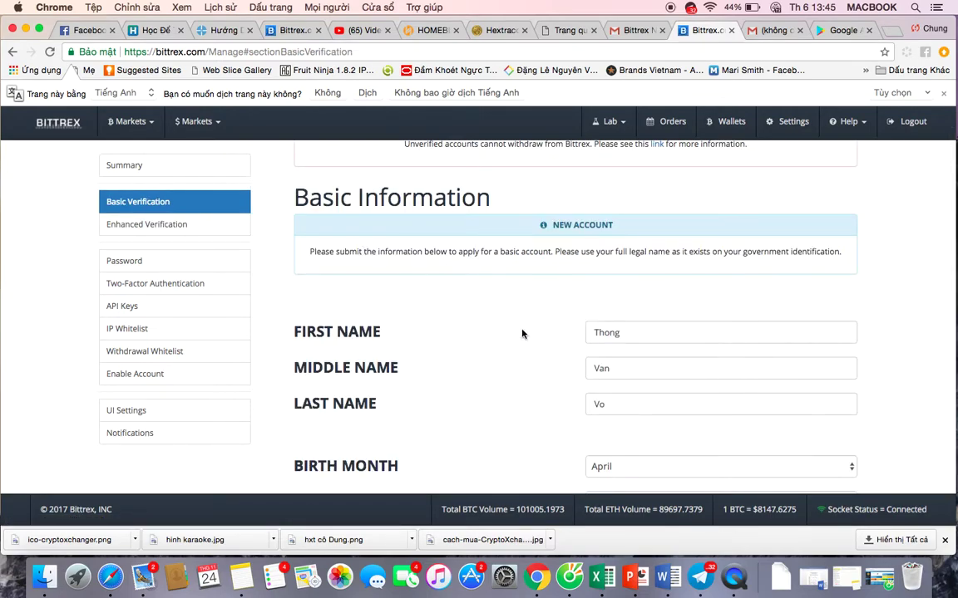
scroll(499, 341, down, 10)
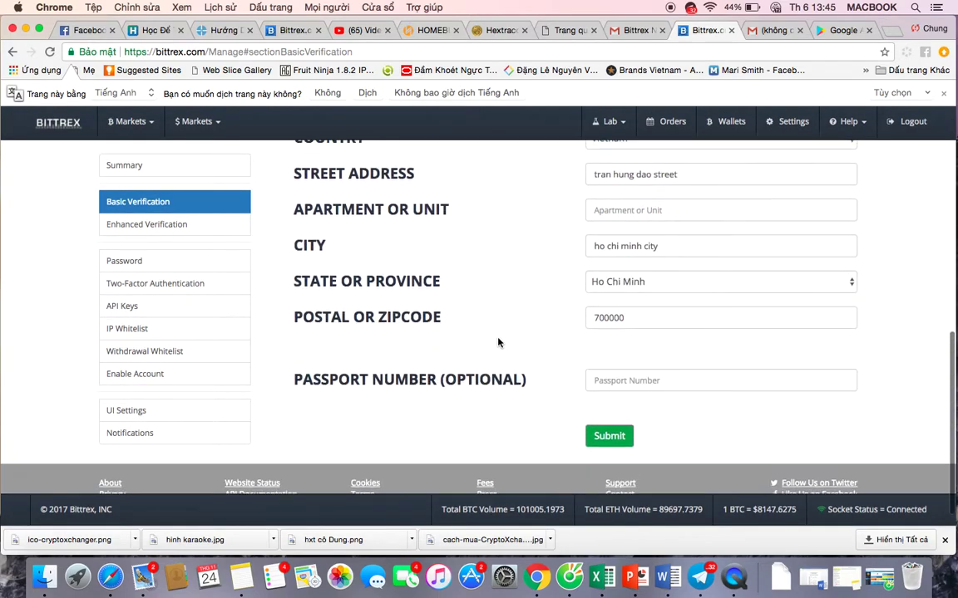
scroll(498, 340, up, 10)
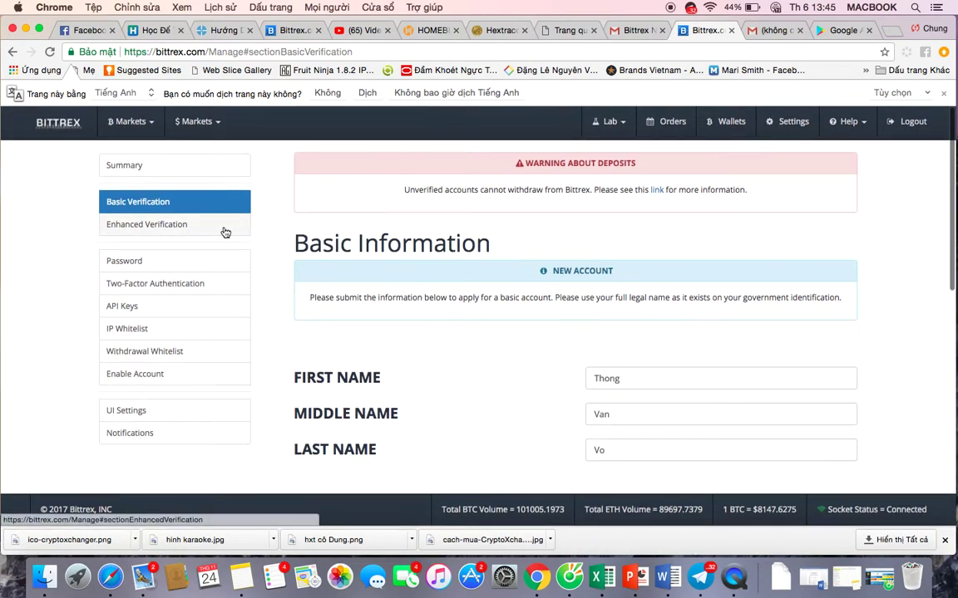
- Review the Enhanced Verification requirements again, then open Two-Factor Authentication settings
click(160, 233)
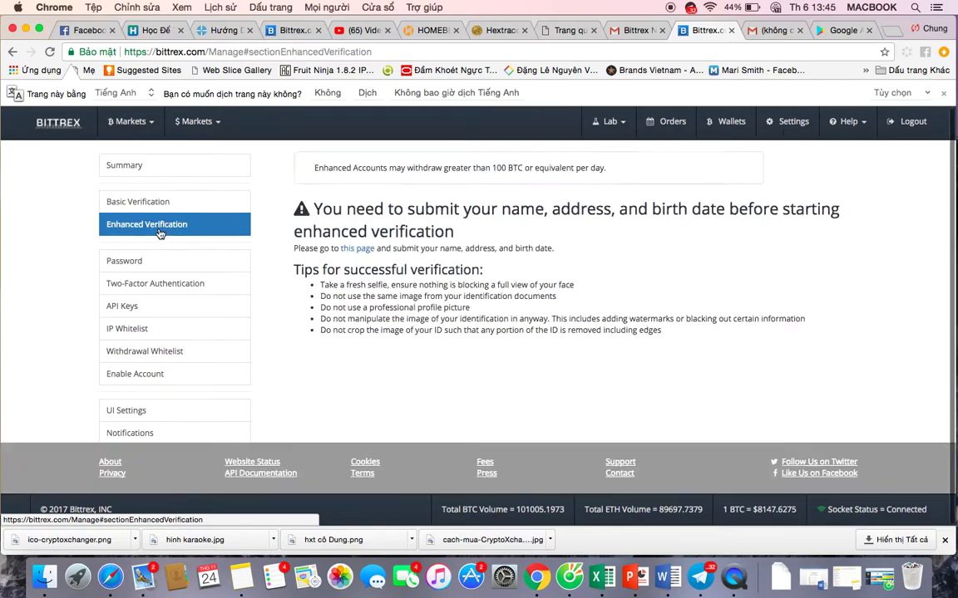
scroll(391, 235, down, 1)
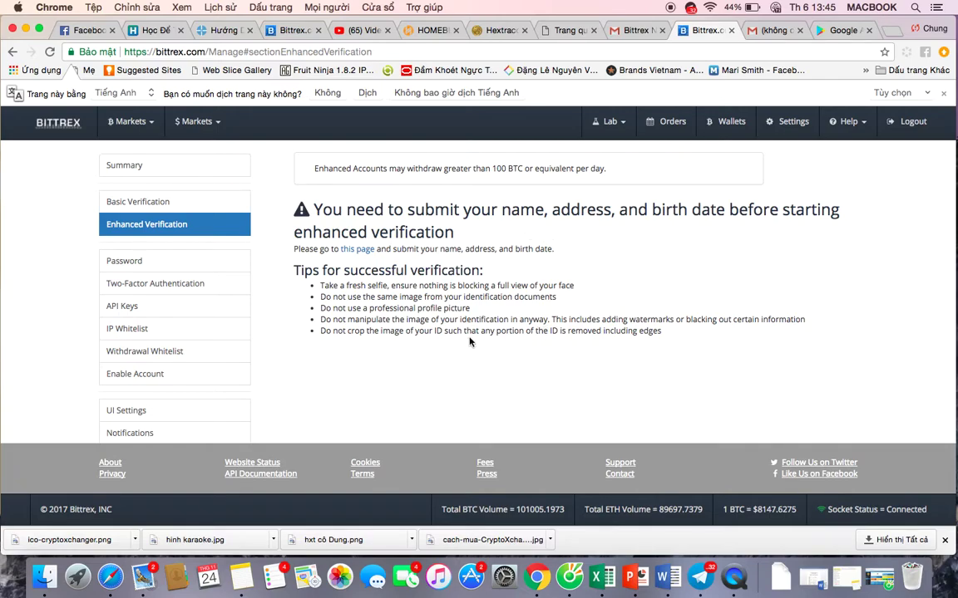
scroll(458, 299, down, 1)
scroll(498, 271, up, 1)
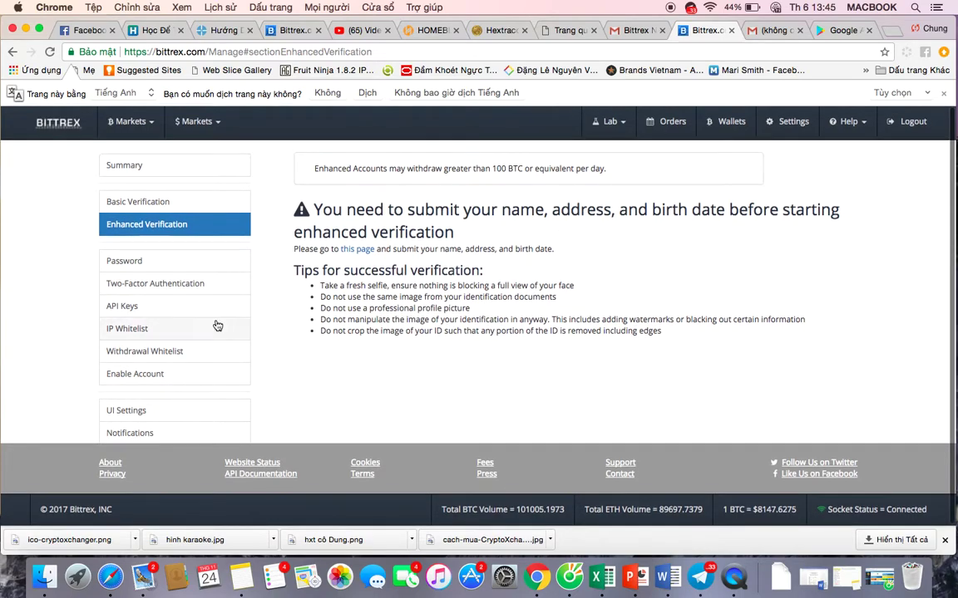
click(171, 285)
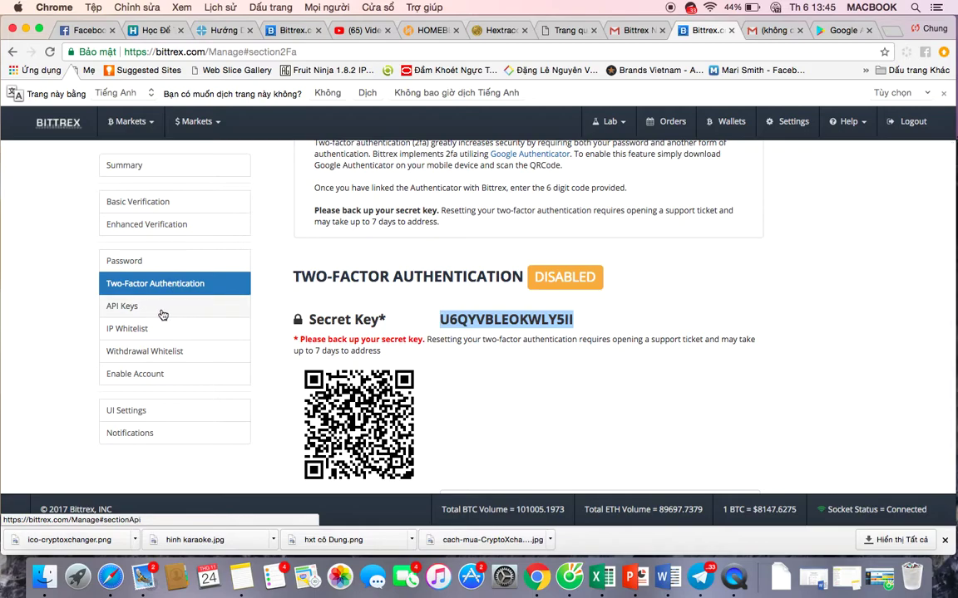
- Open API Keys and follow its link to the two-factor authentication setup
click(164, 307)
scroll(365, 314, up, 2)
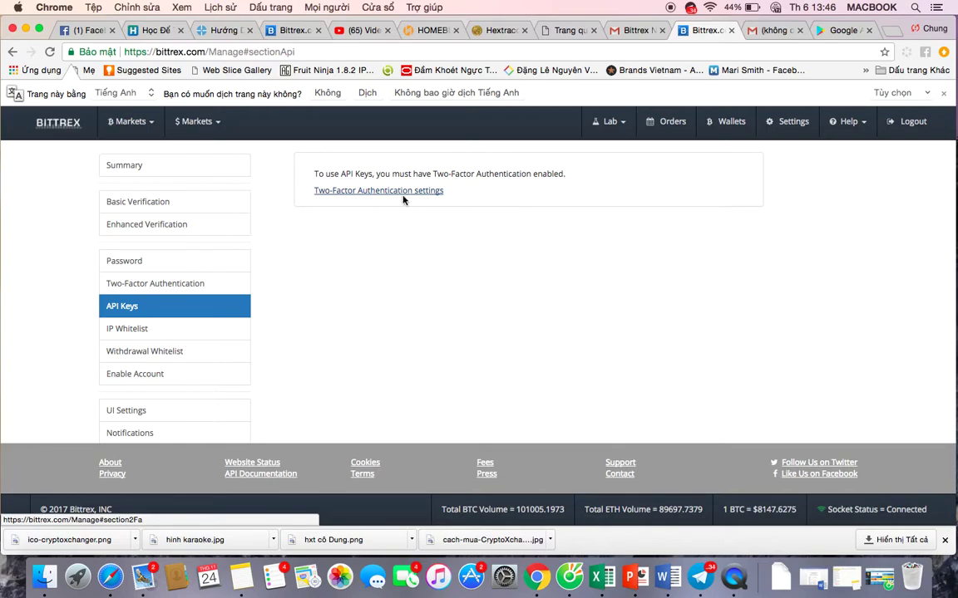
scroll(415, 252, down, 1)
scroll(415, 252, up, 1)
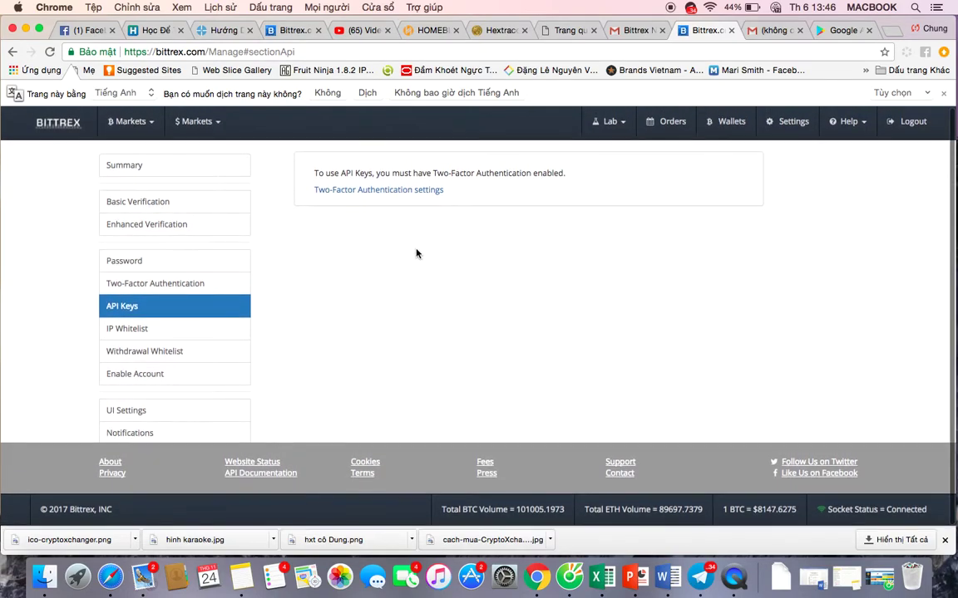
click(397, 196)
scroll(527, 337, down, 3)
scroll(527, 337, up, 3)
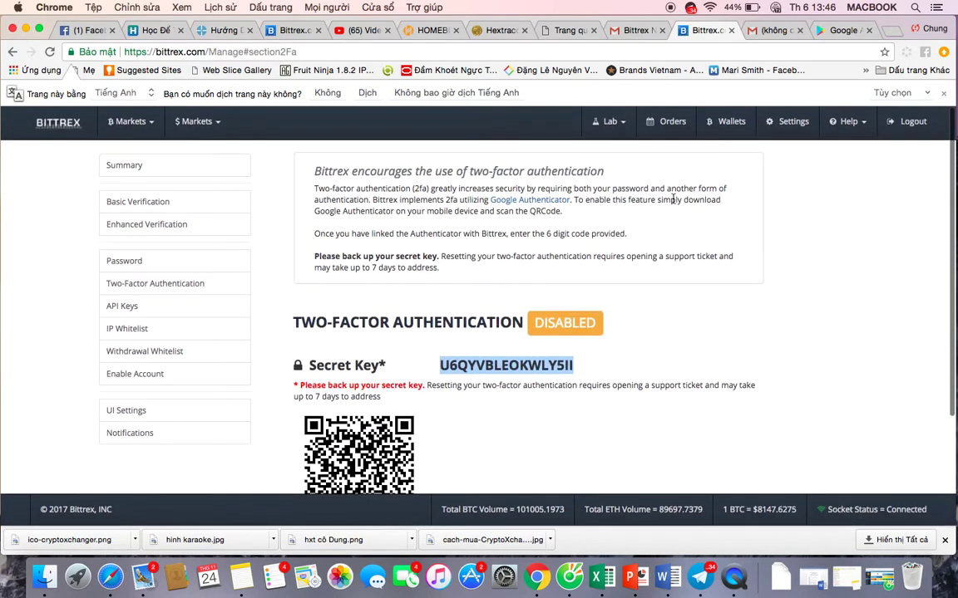
- Close this Bittrex tab and select the address bar of the other Bittrex tab
click(732, 31)
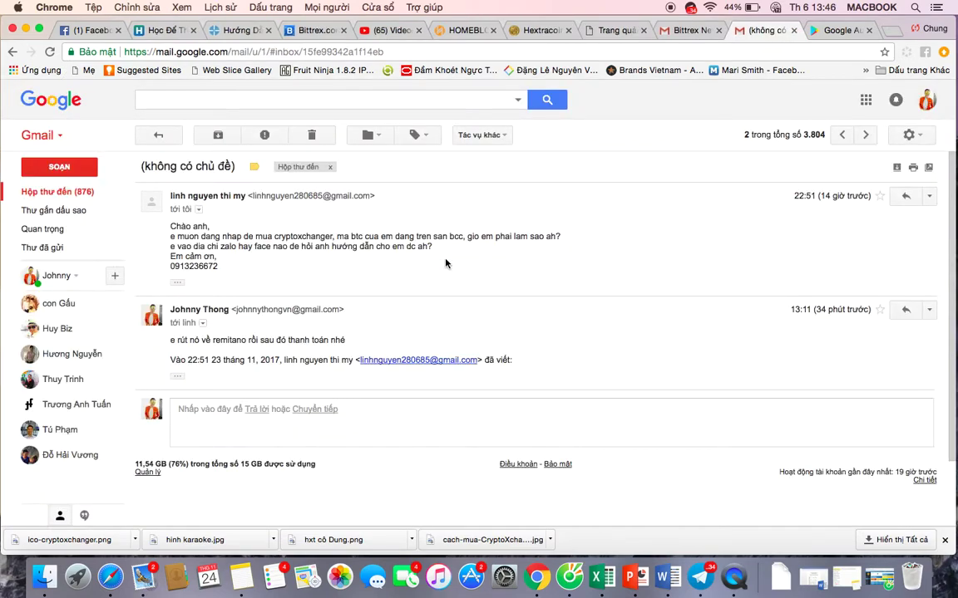
click(304, 31)
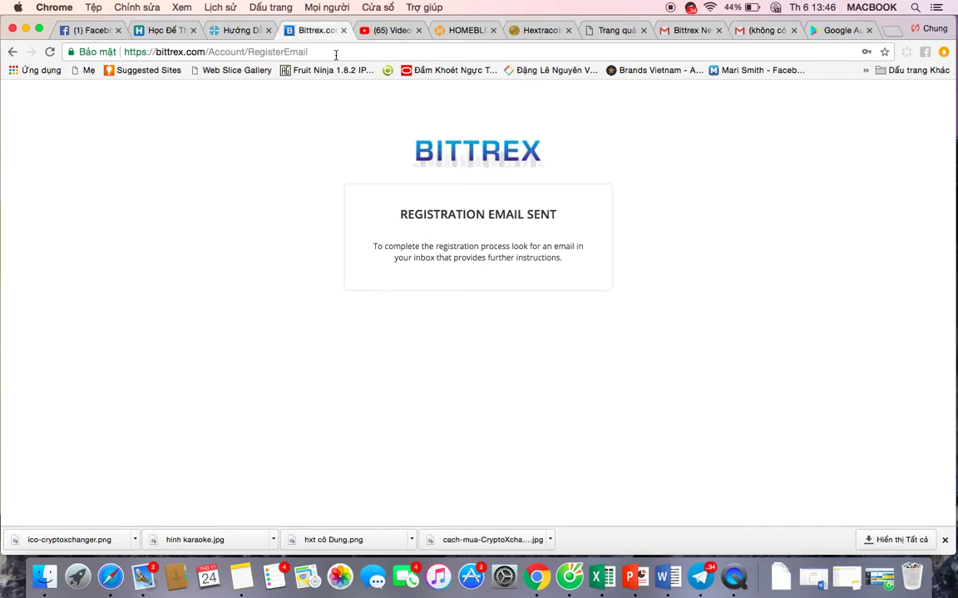
click(301, 50)
- Load bittrex.com, close the Google Authenticator Play Store tab, and bring Telegram to the front
text(bi)
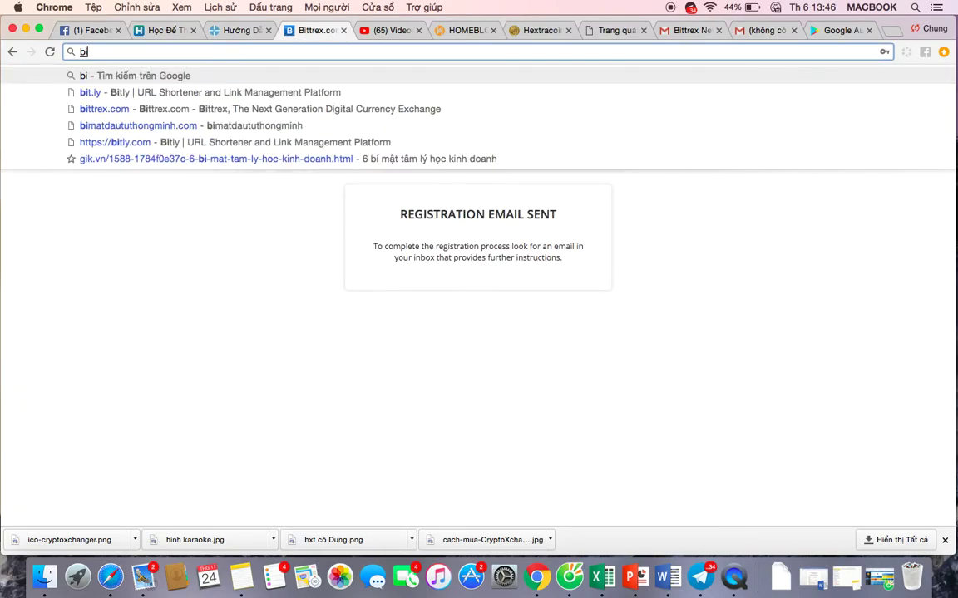
text(tt)
key(Return)
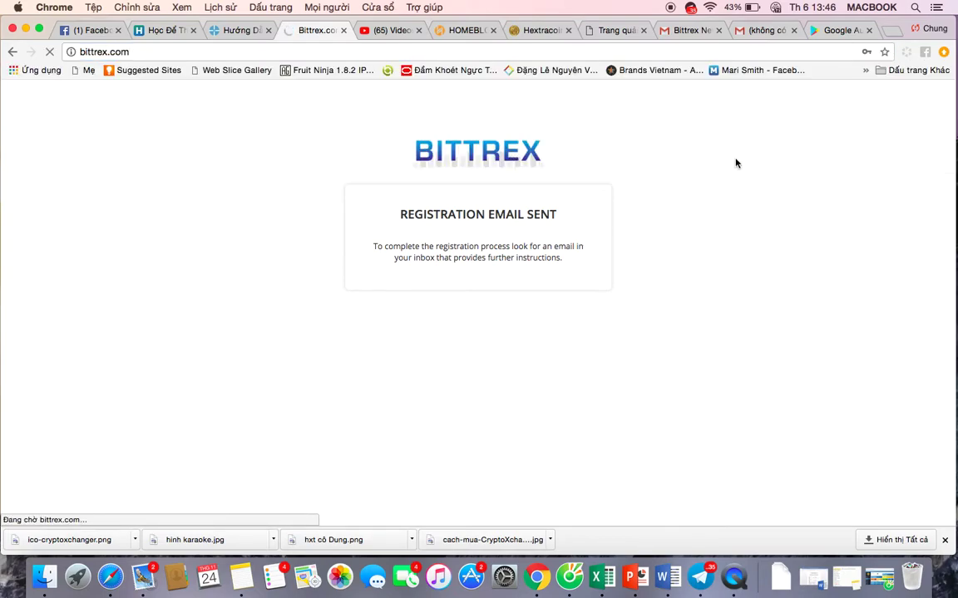
click(831, 35)
click(869, 31)
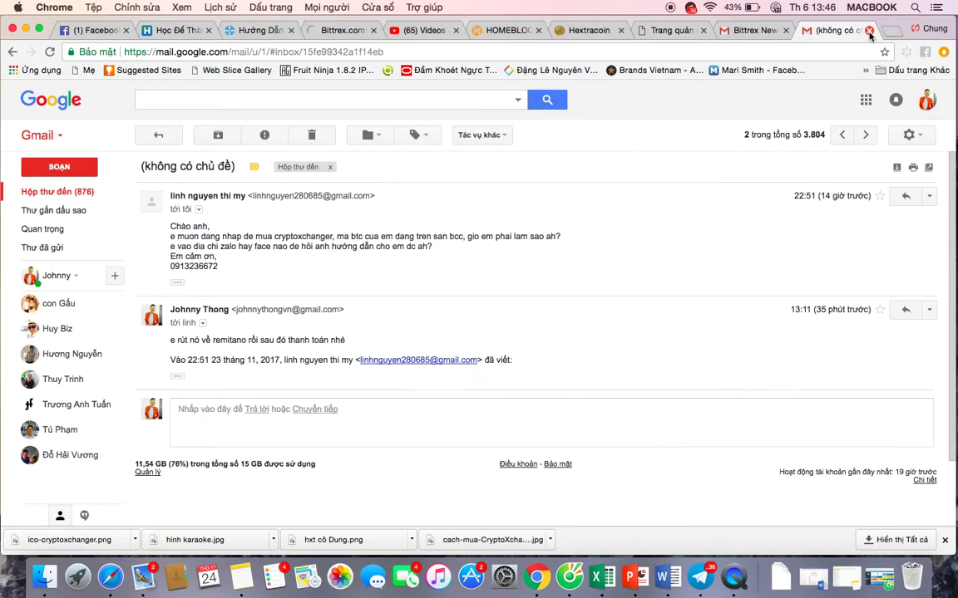
click(341, 31)
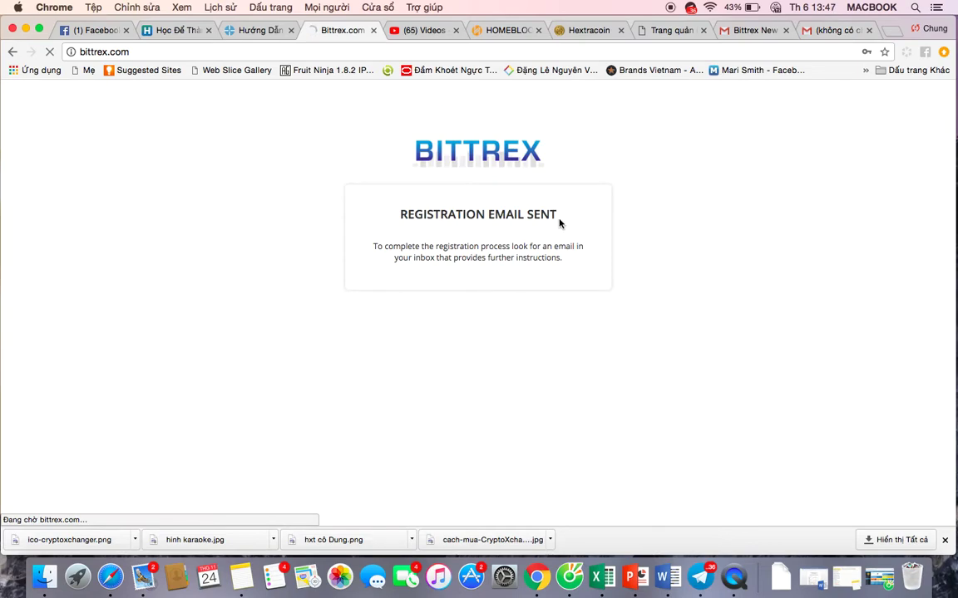
click(700, 576)
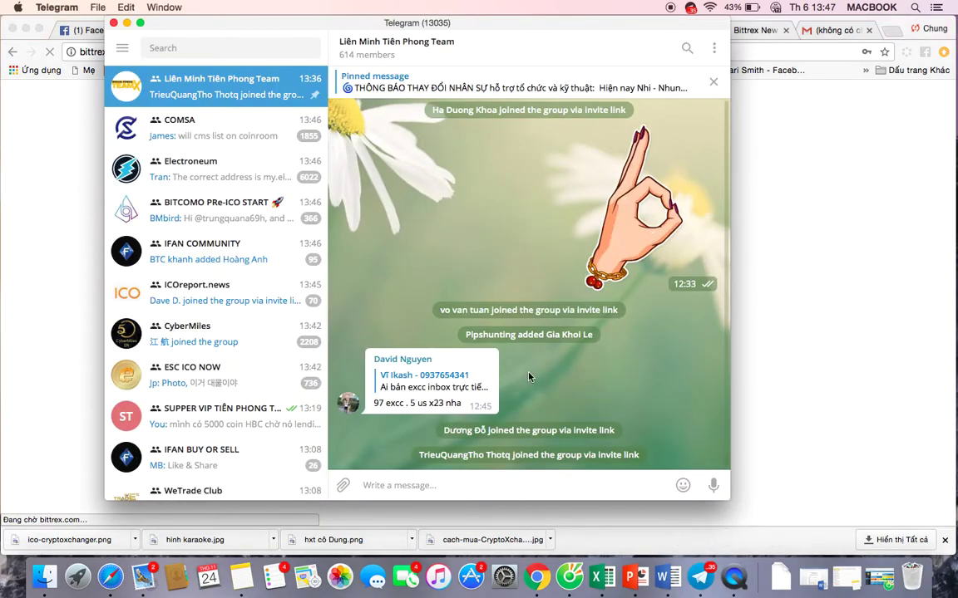
- Open the COMSA group chat in Telegram, then return to Chrome's loaded Bittrex markets page
scroll(528, 366, up, 3)
scroll(527, 363, down, 3)
click(249, 133)
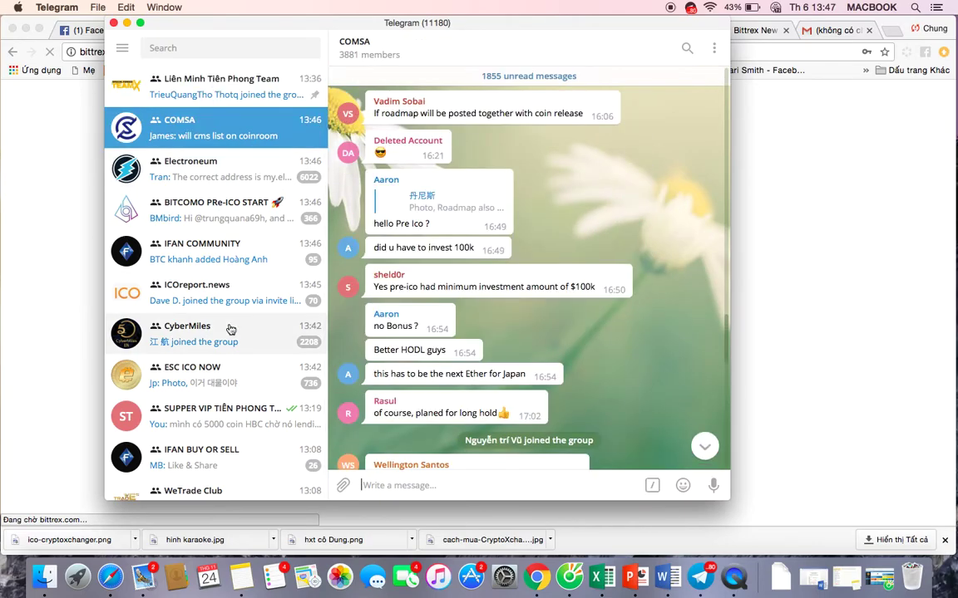
scroll(231, 330, down, 5)
scroll(230, 330, up, 6)
scroll(230, 330, down, 10)
scroll(230, 330, up, 8)
scroll(231, 329, down, 10)
scroll(230, 330, up, 2)
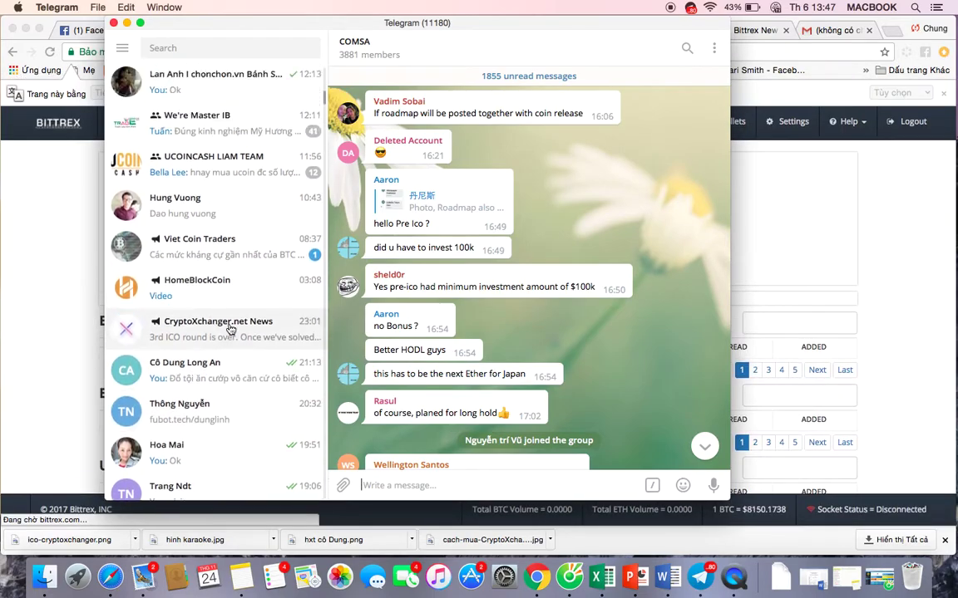
scroll(231, 330, up, 5)
click(86, 230)
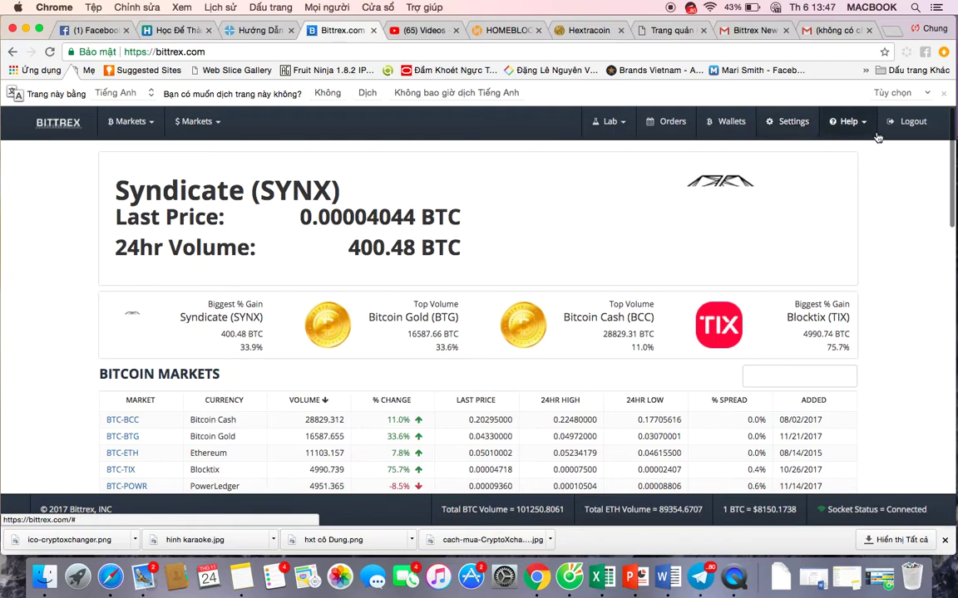
- Log out of Bittrex, then log back in with the autofilled e-mail and password
click(910, 133)
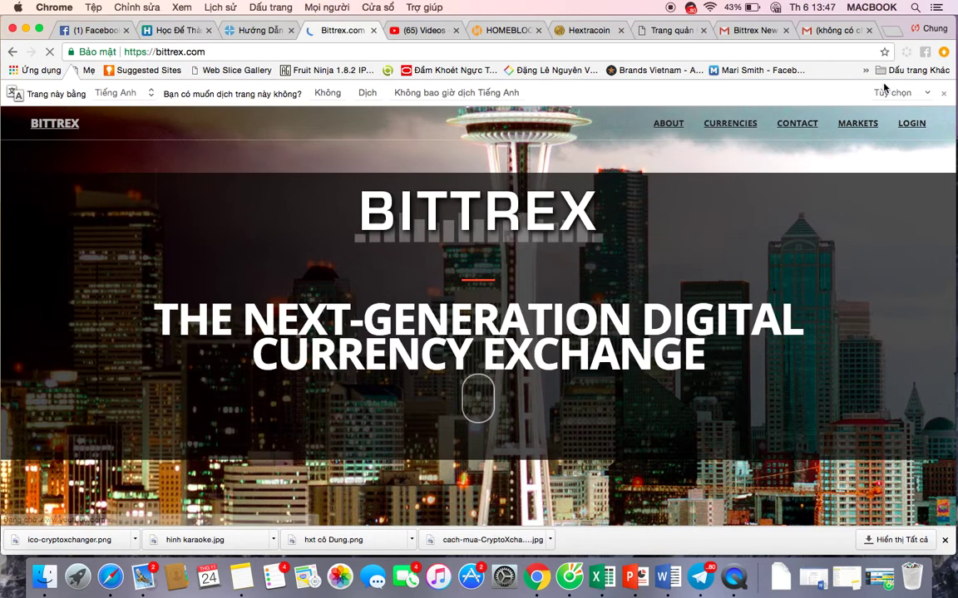
click(908, 124)
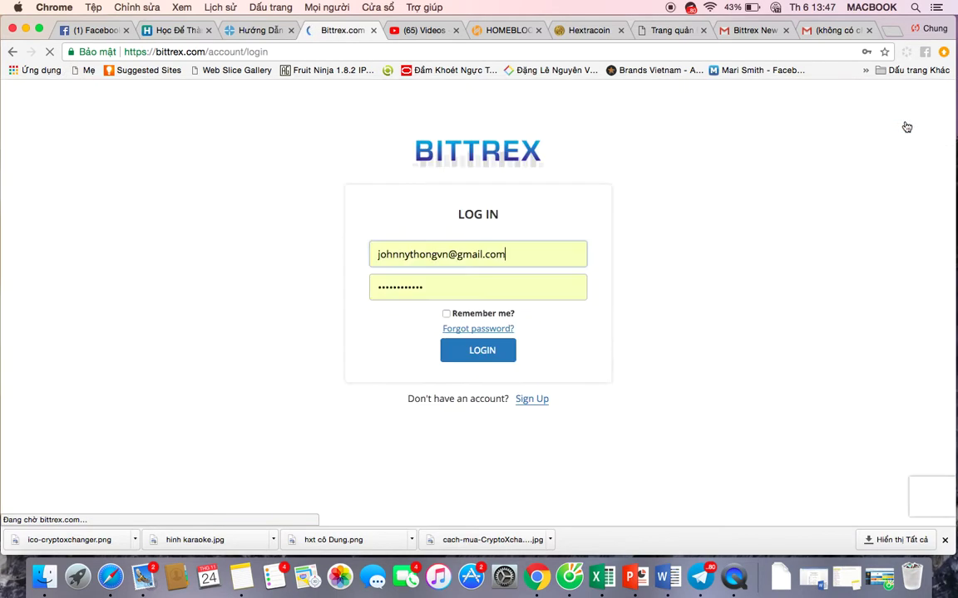
click(484, 352)
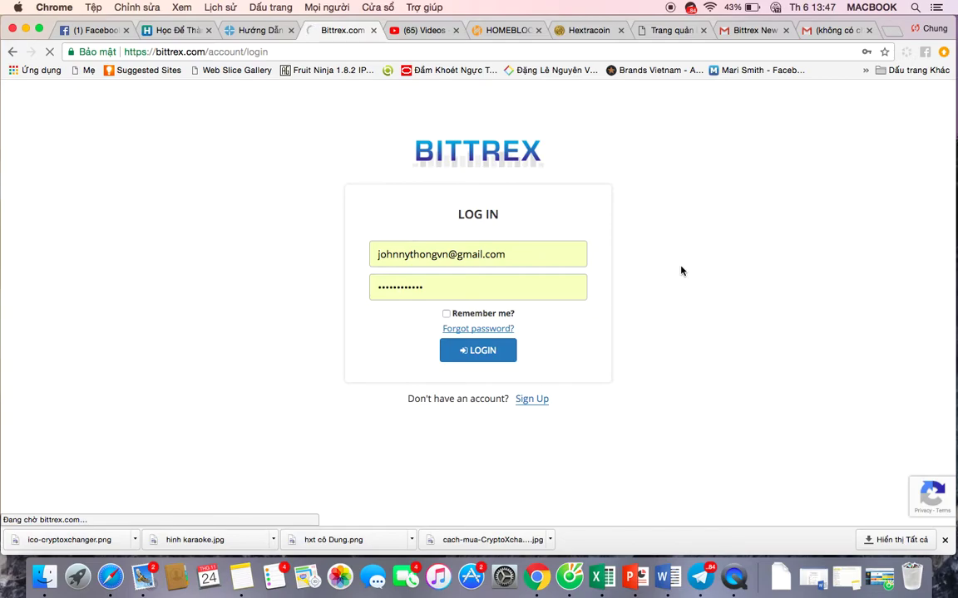
- Look over the Gmail messages and keothomico.com guide, then return to the Bittrex login tab
click(743, 30)
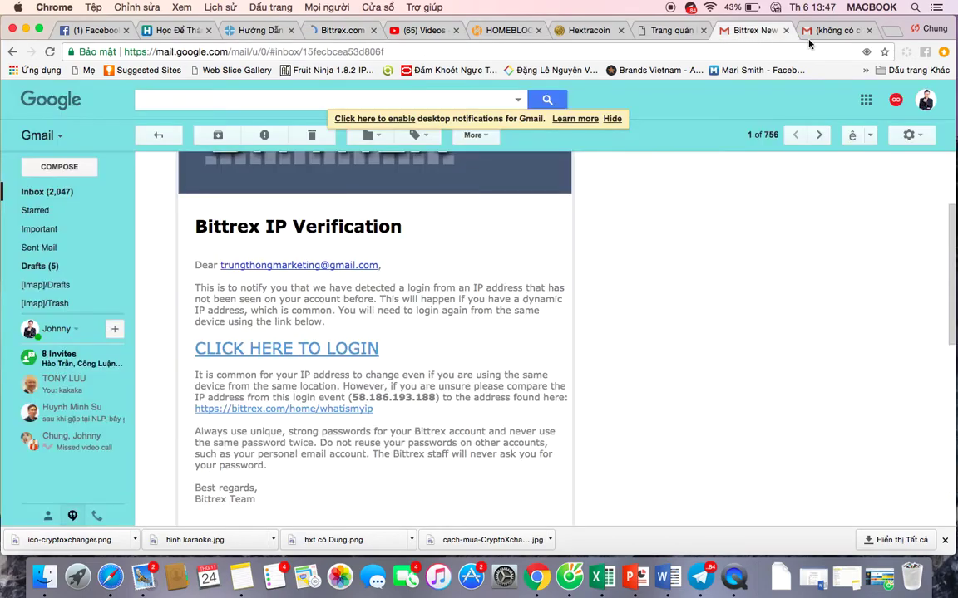
click(822, 32)
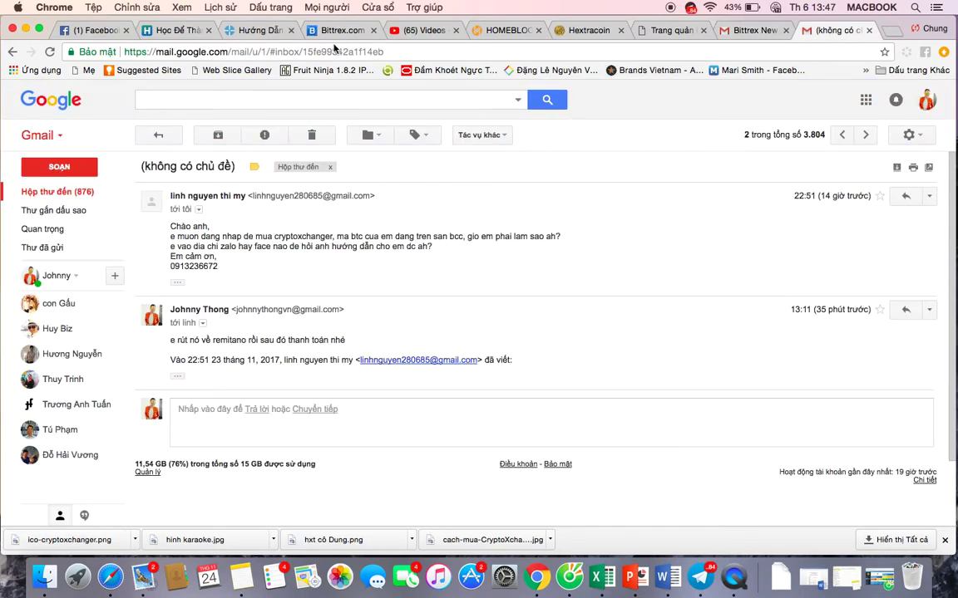
click(253, 30)
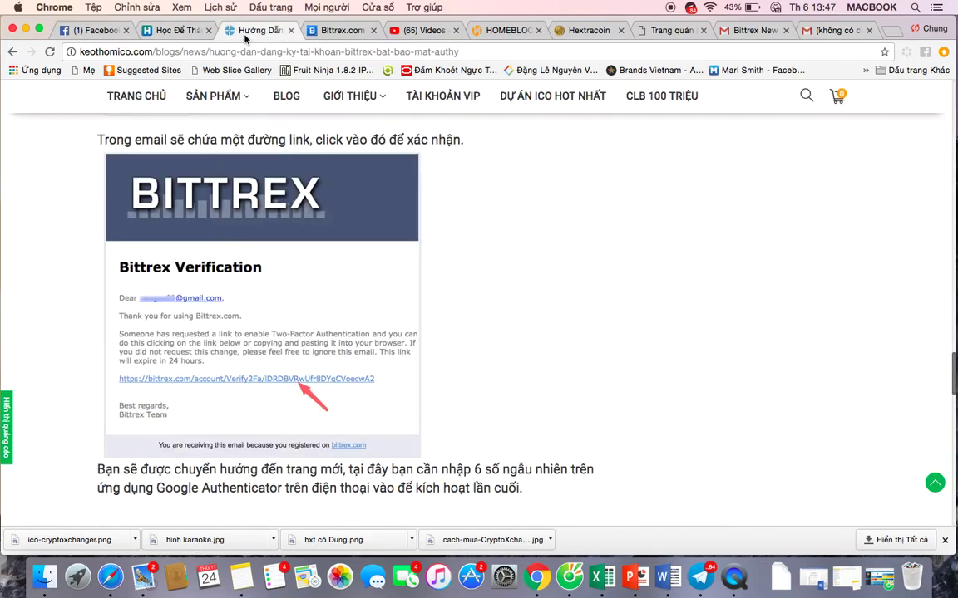
scroll(319, 330, down, 15)
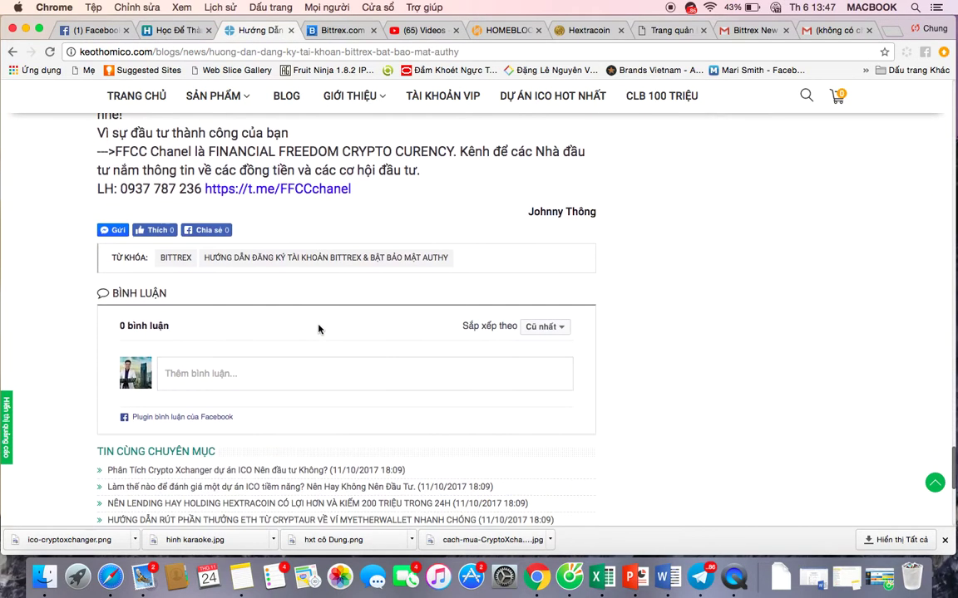
scroll(318, 330, down, 2)
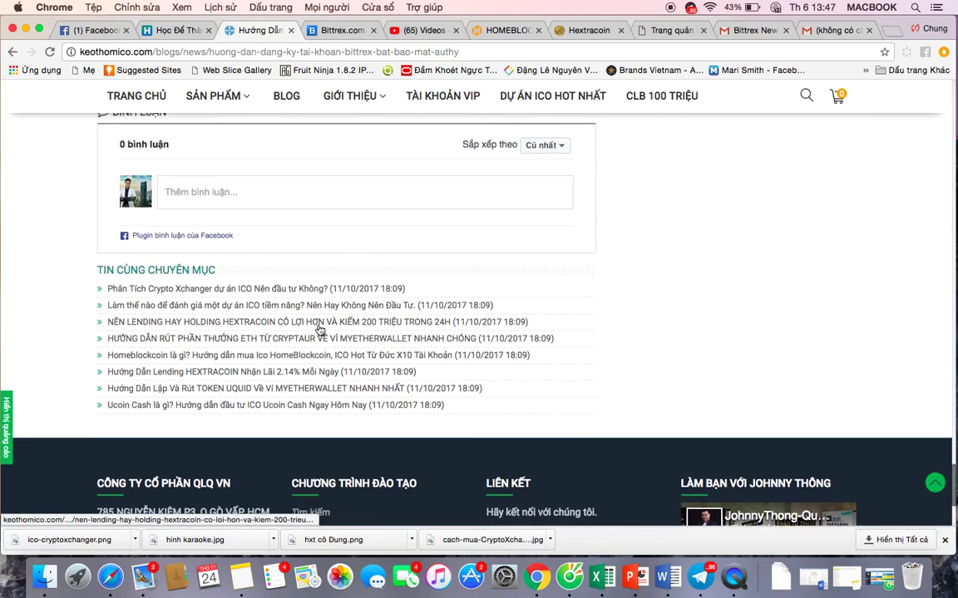
scroll(320, 330, up, 10)
scroll(320, 331, up, 20)
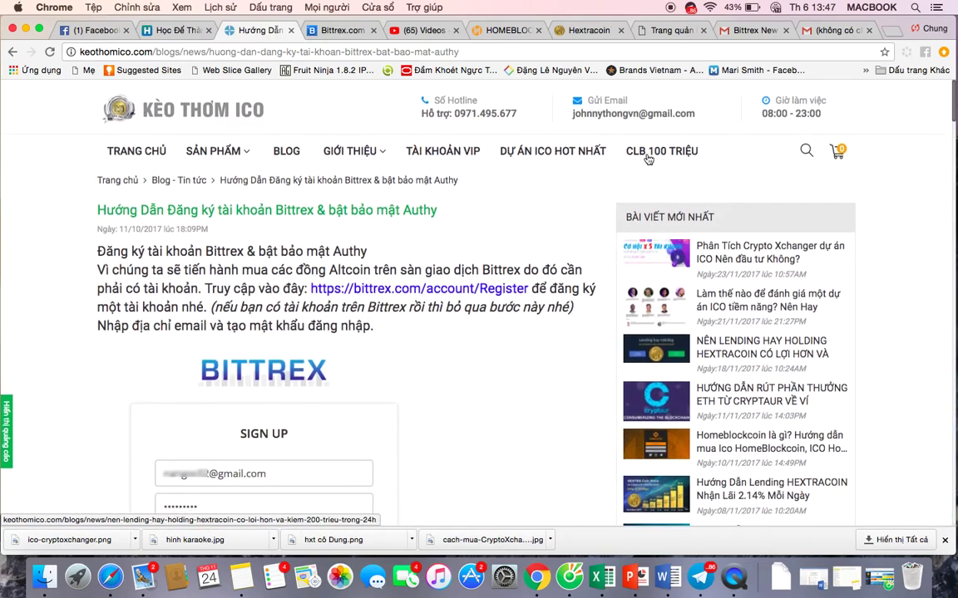
click(829, 30)
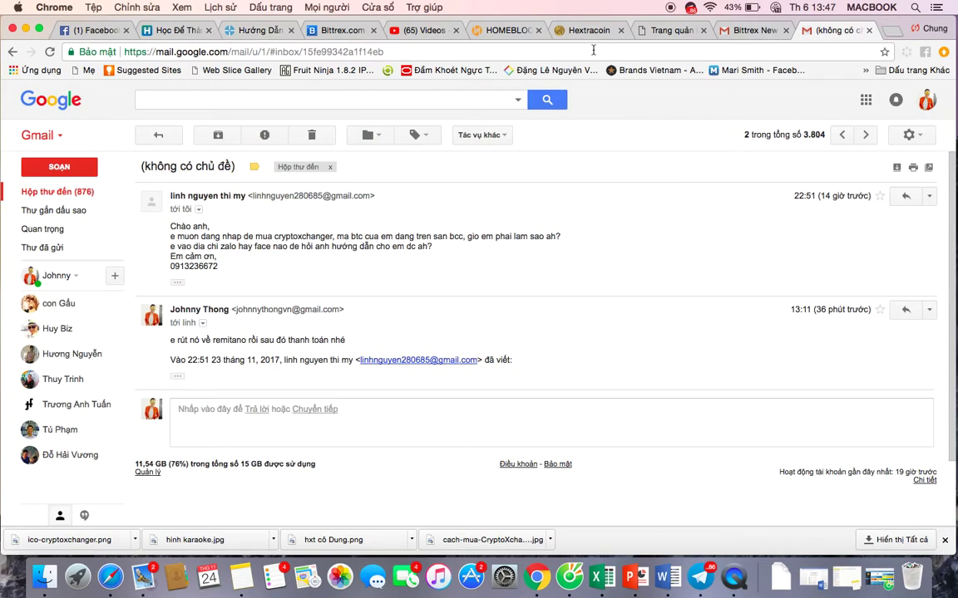
click(346, 32)
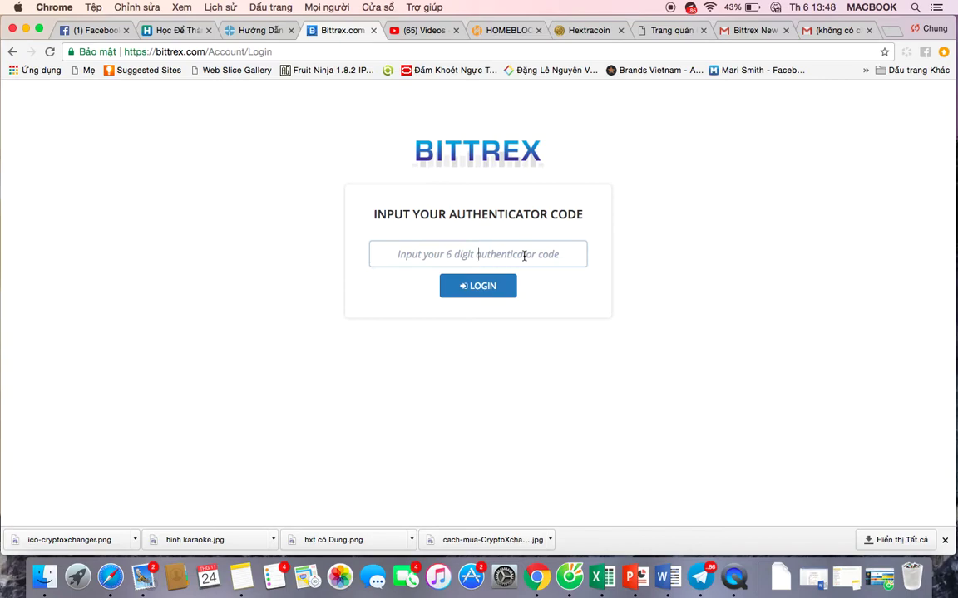
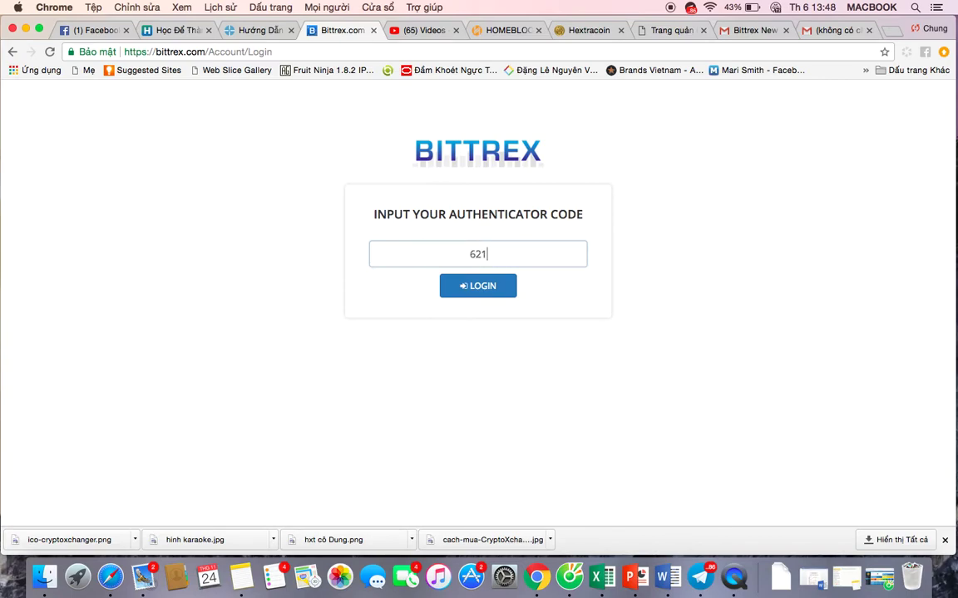
- Enter the 6-digit authenticator code to sign in, then open the API Keys section
click(508, 284)
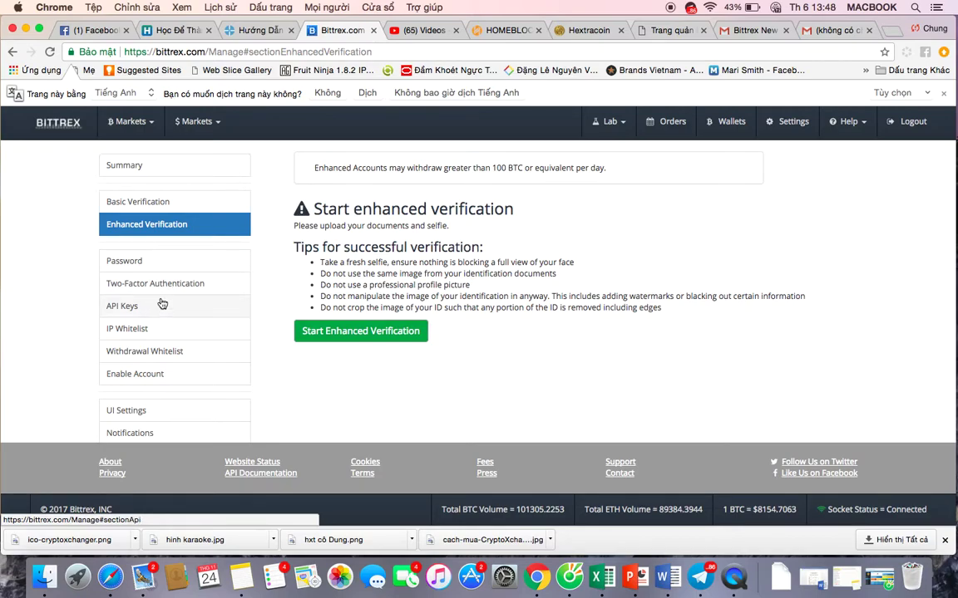
click(158, 308)
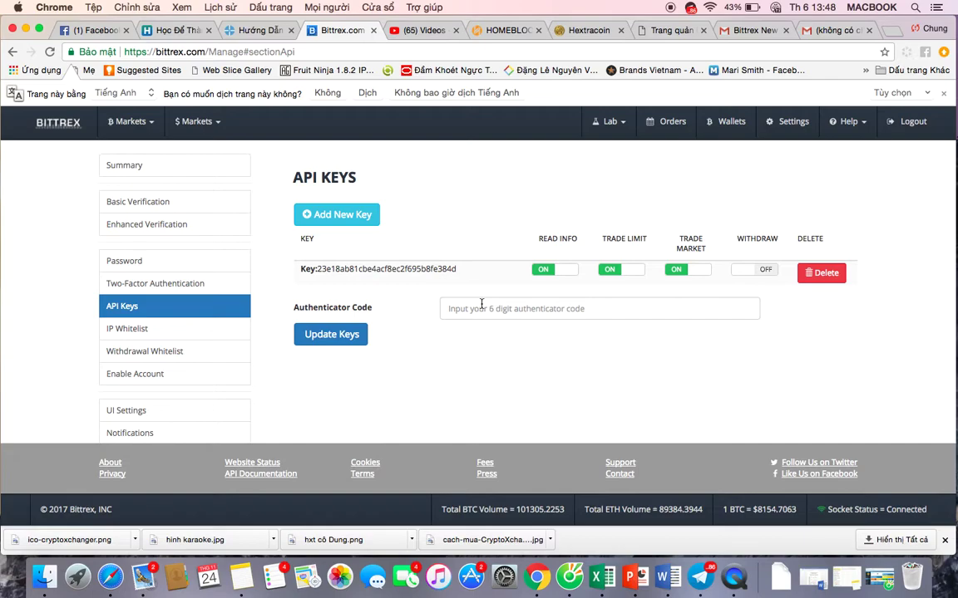
- Create a new key row with Read Info, Trade Limit and Trade Market on, Withdraw off
triple_click(403, 270)
click(402, 270)
click(355, 217)
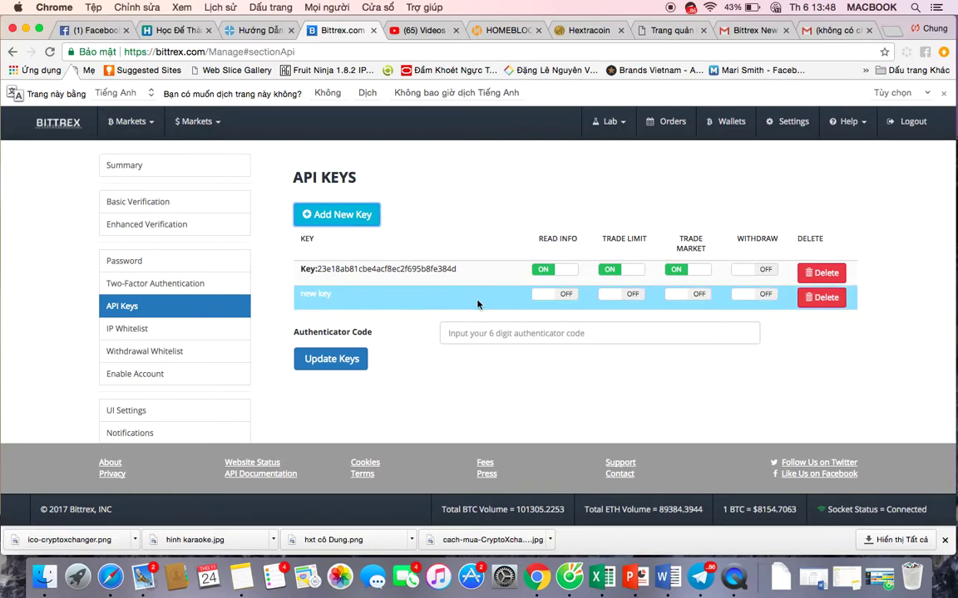
click(548, 303)
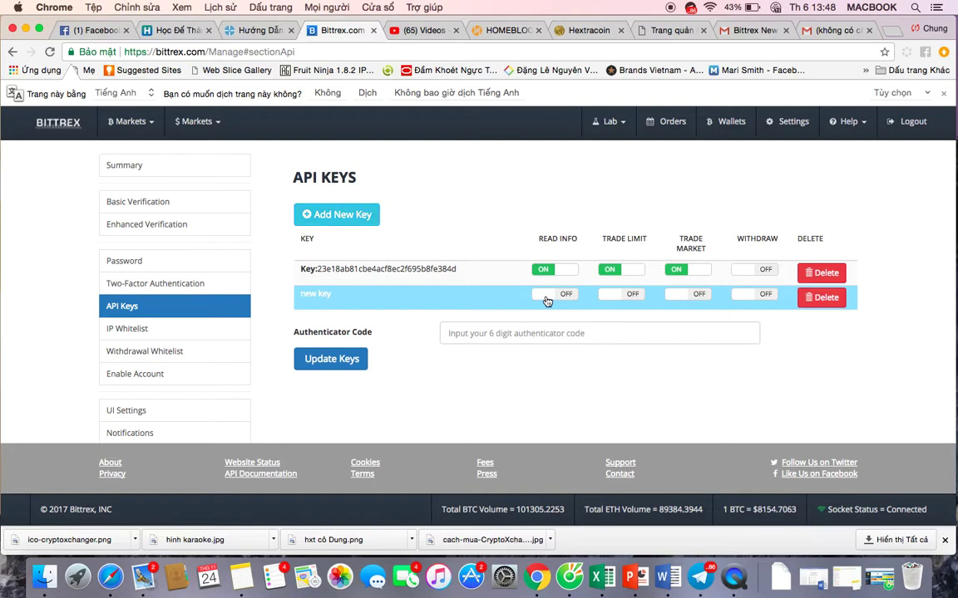
click(612, 298)
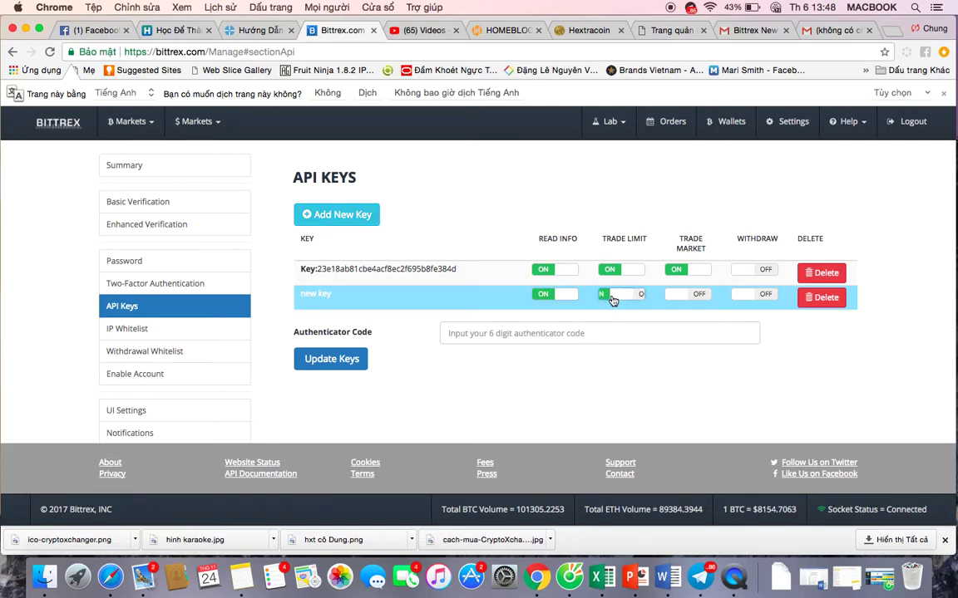
click(672, 298)
click(460, 329)
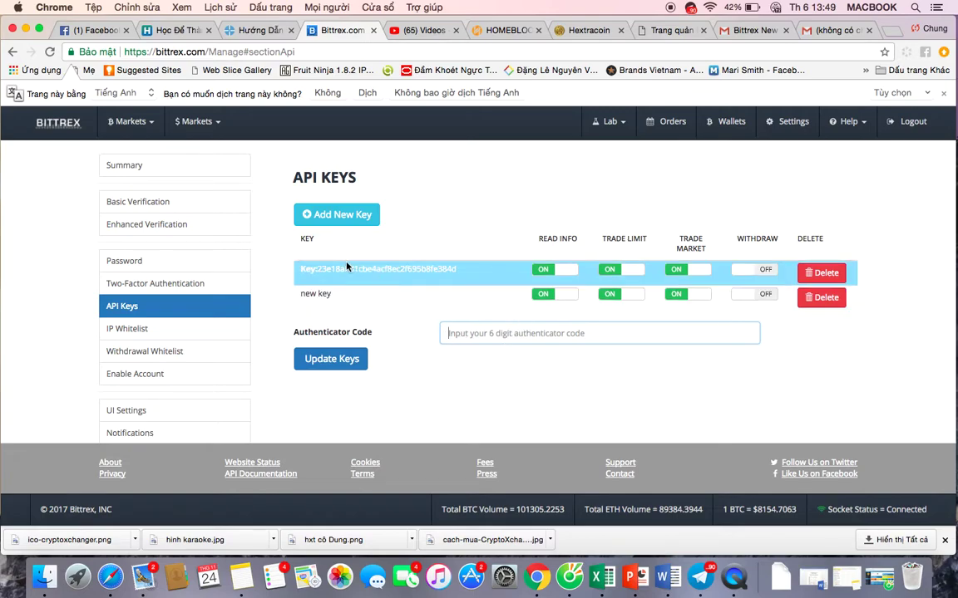
drag(320, 272, 388, 272)
click(611, 383)
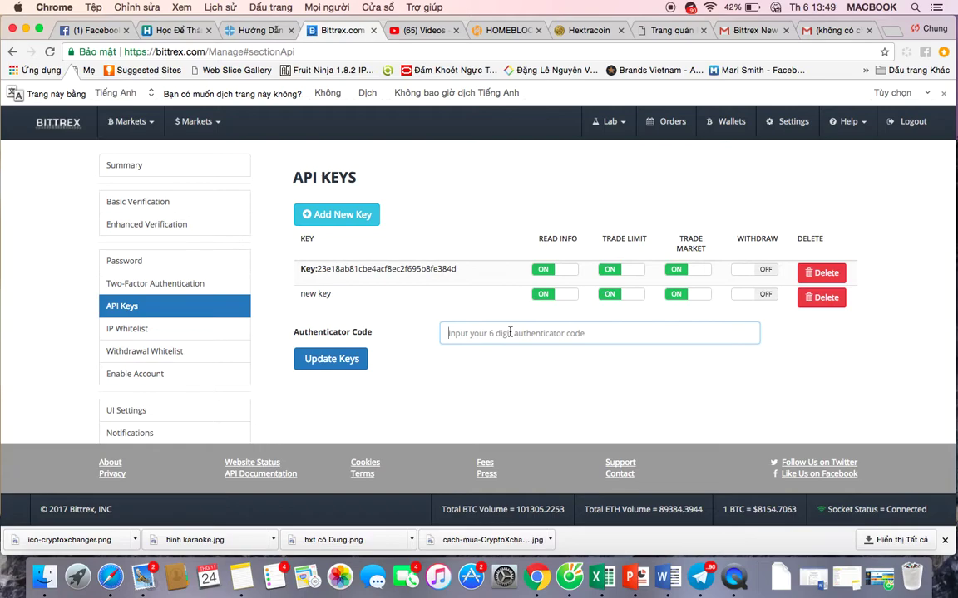
- Enter an authenticator code and save the new key's permissions; it is rejected as already used
text(043)
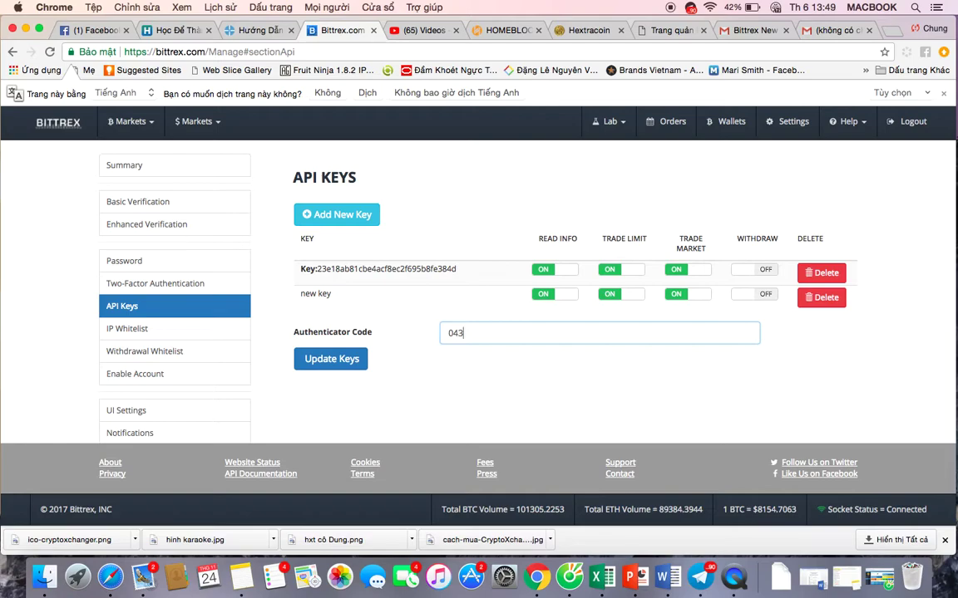
key(BackSpace)
key(BackSpace)
key(BackSpace)
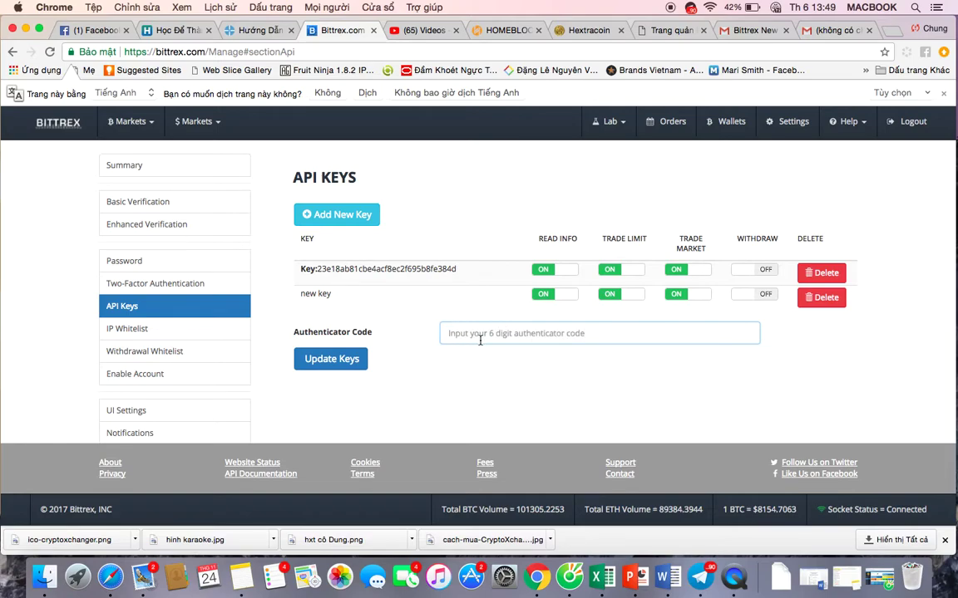
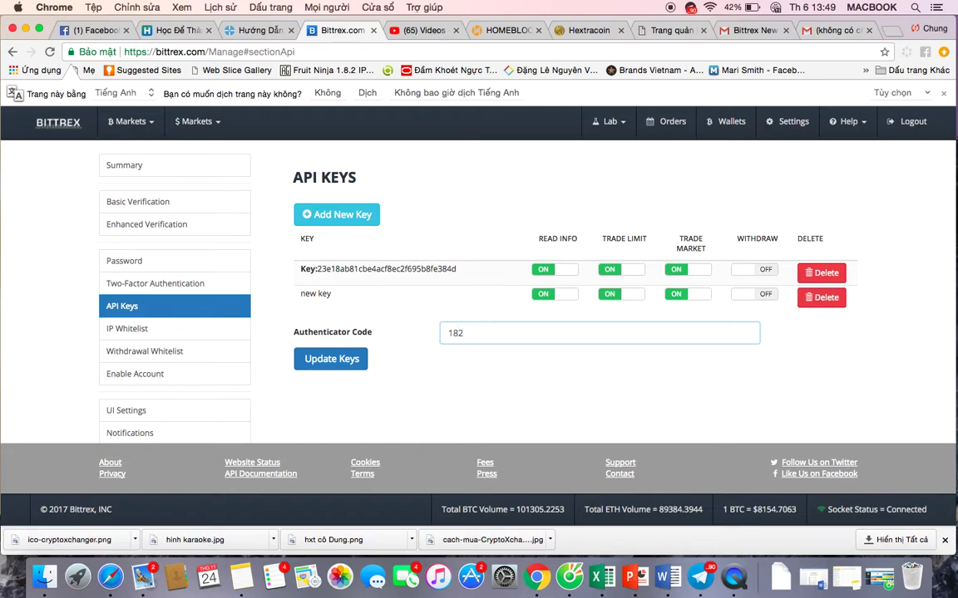
click(349, 360)
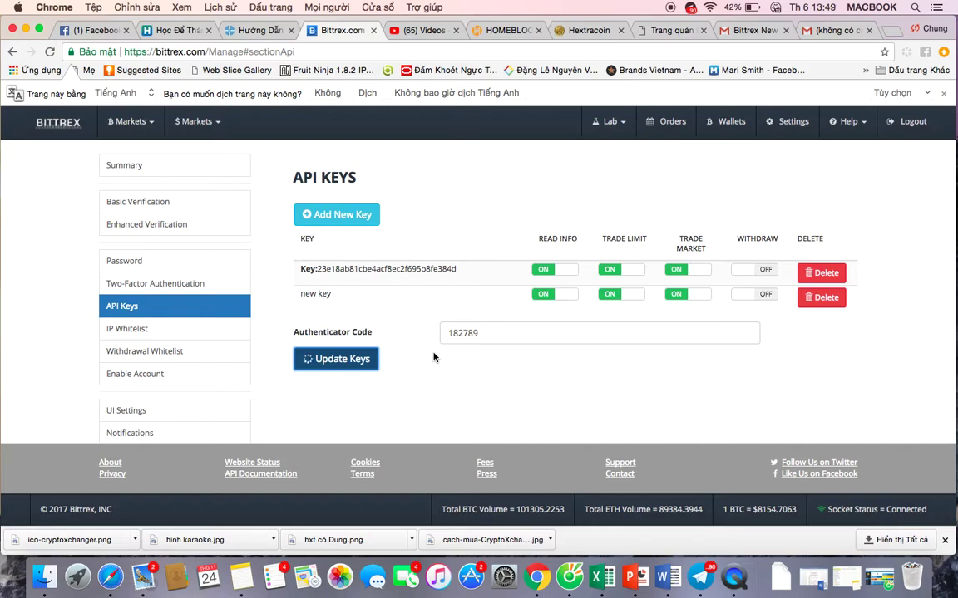
- Select and deselect the existing key's text, then resubmit the key update
triple_click(313, 267)
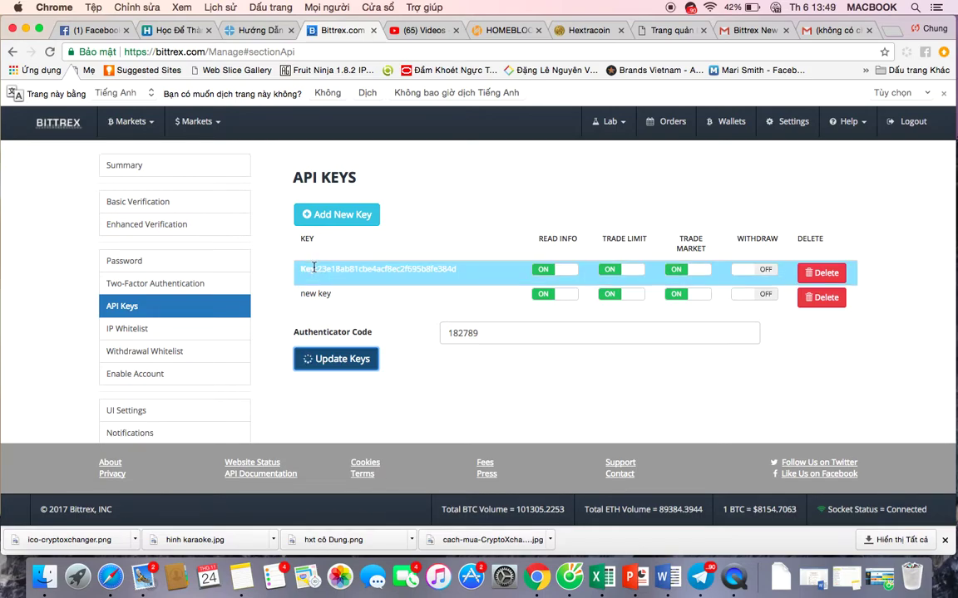
click(385, 322)
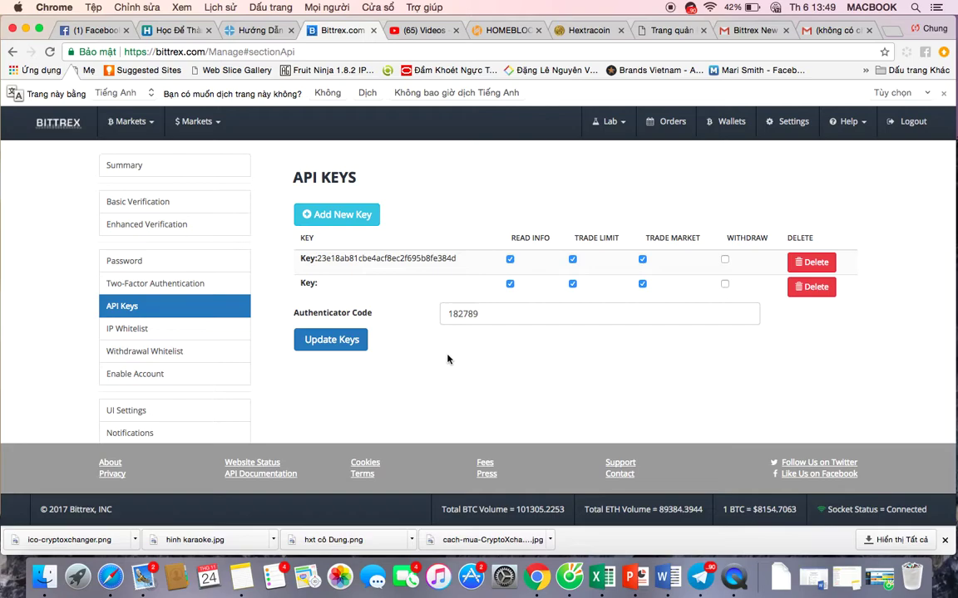
scroll(504, 329, up, 2)
click(356, 340)
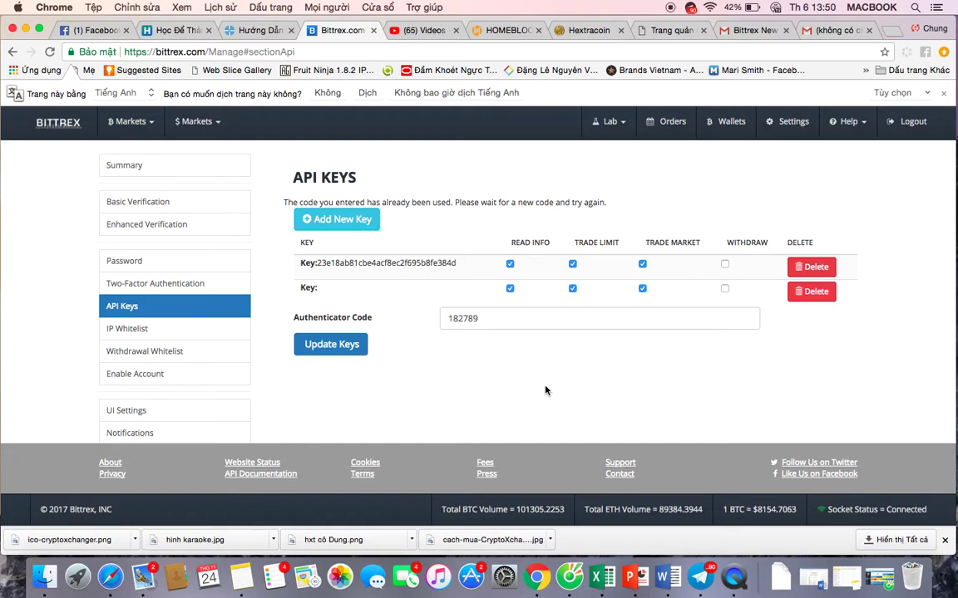
- Replace the used code with a fresh authenticator code and save the new read/trade API key
click(573, 316)
key(BackSpace)
key(BackSpace)
key(BackSpace)
key(BackSpace)
key(BackSpace)
key(BackSpace)
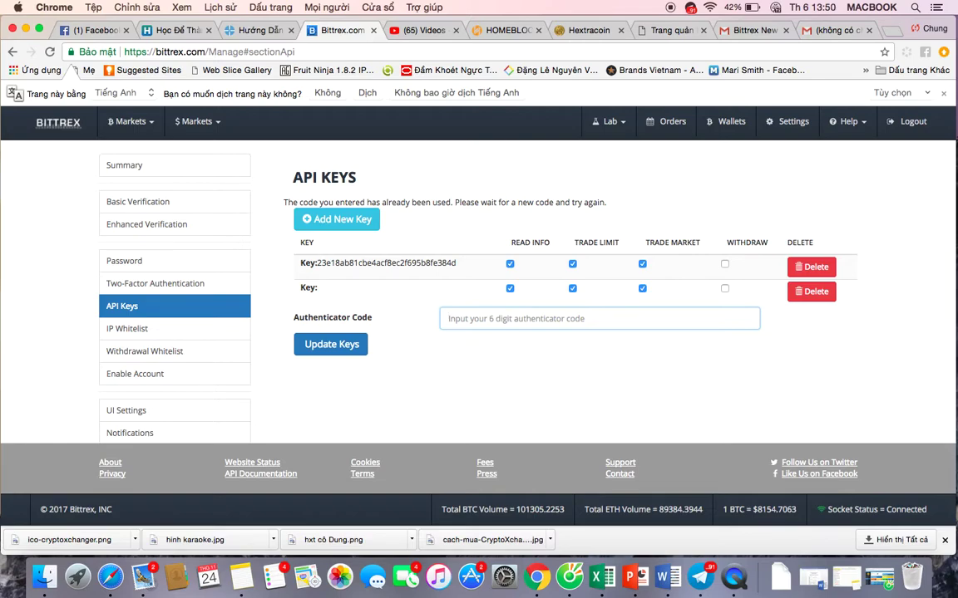
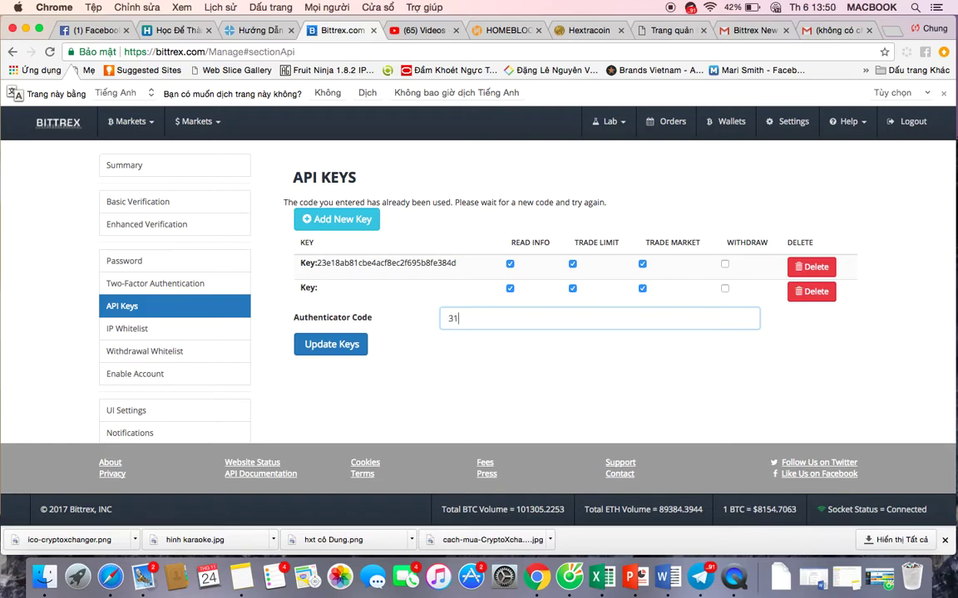
click(340, 344)
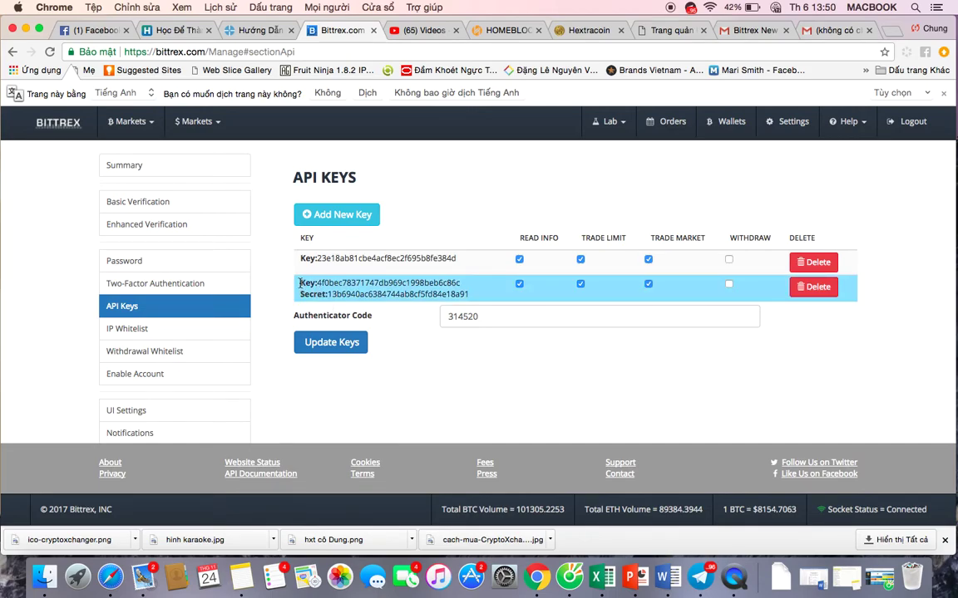
- Select the new key and secret text, then return to the Hướng Dẫn registration guide tab
drag(300, 282, 471, 297)
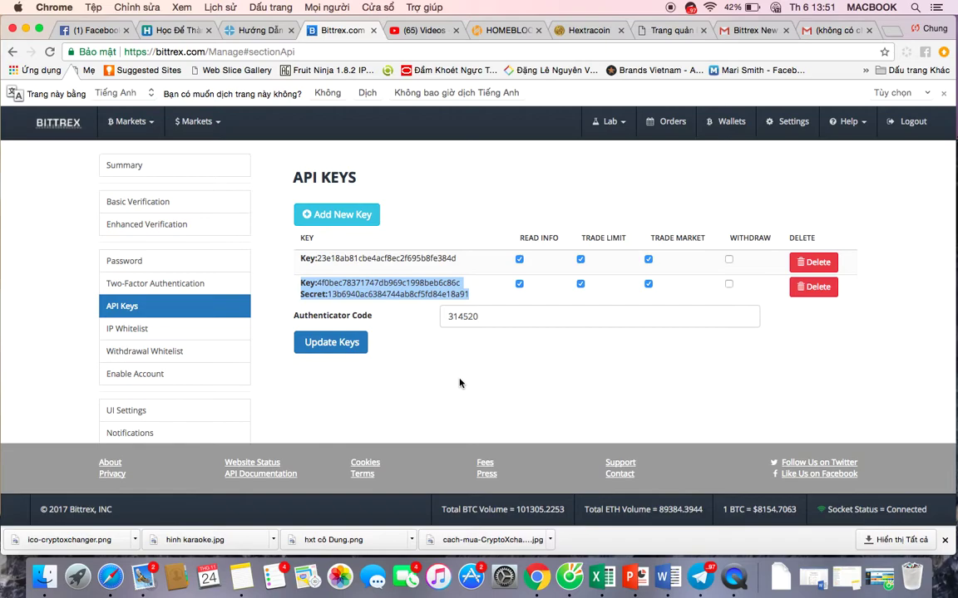
scroll(459, 383, up, 2)
scroll(459, 383, up, 2)
click(260, 29)
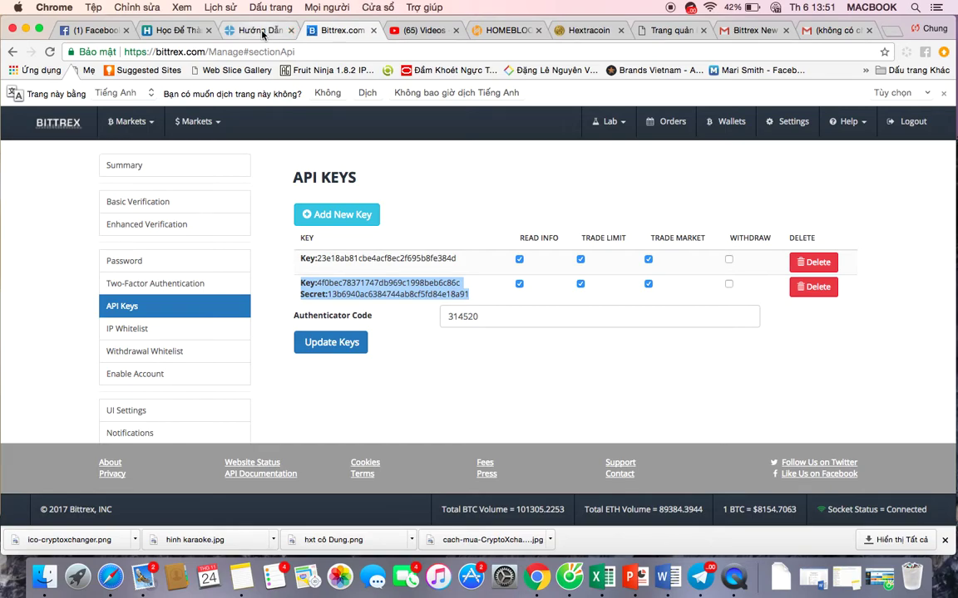